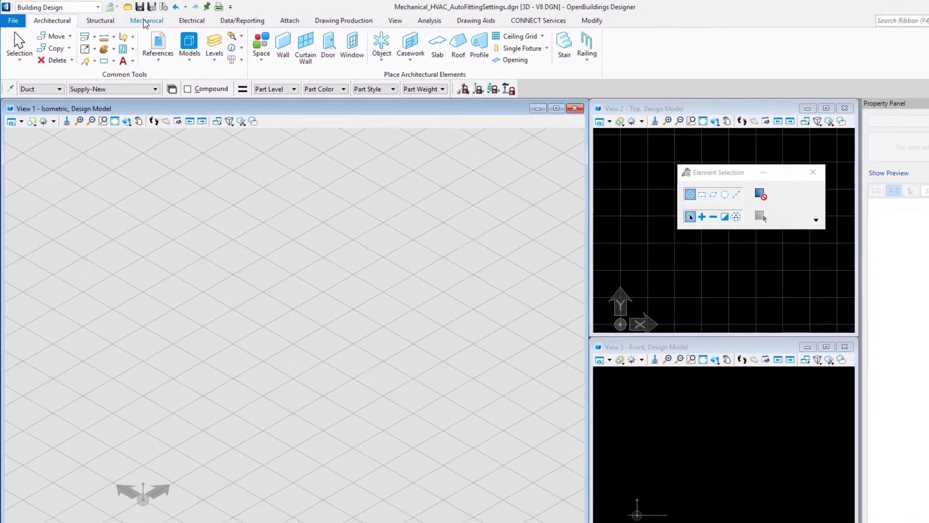
Open the HVAC Autofitting Preferences from the mechanical systems tools and review the branch, transition and elbow settings.
{"action": "left_click", "coordinate": [145, 21]}
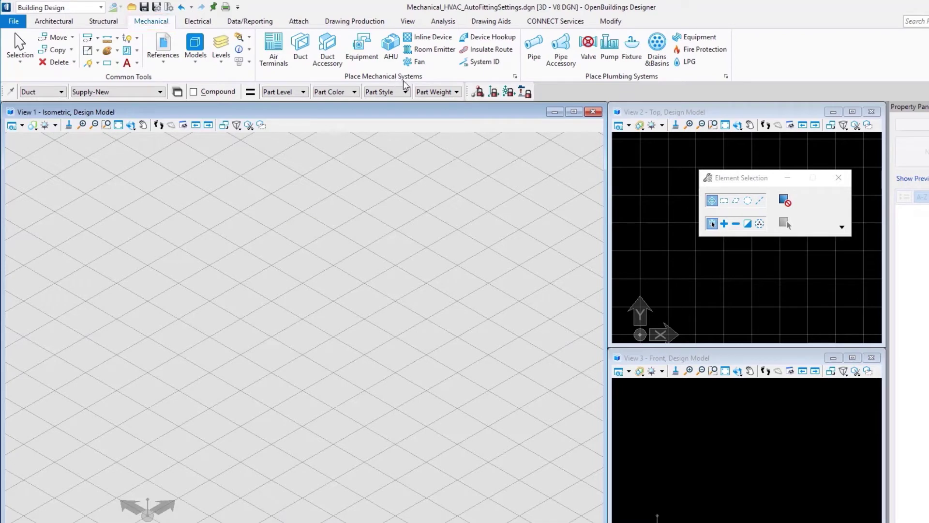
{"action": "left_click", "coordinate": [515, 77]}
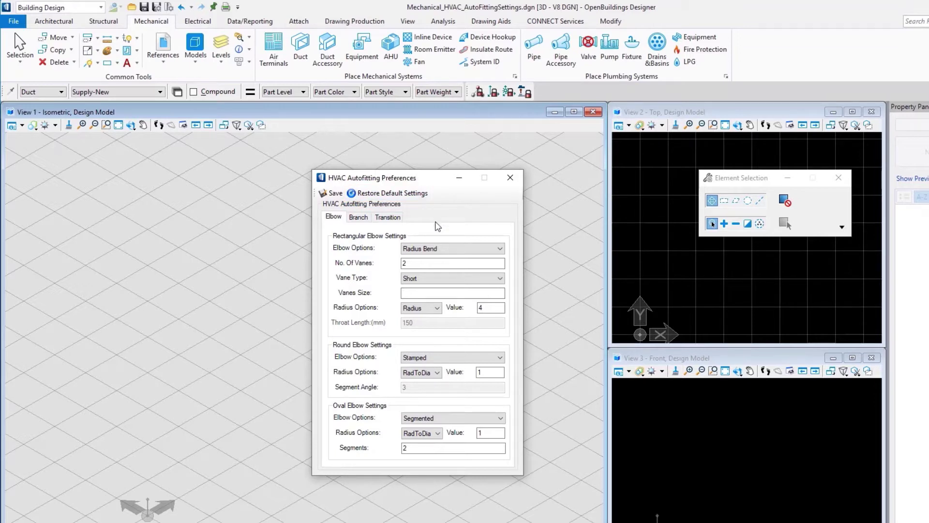
{"action": "left_click", "coordinate": [363, 220]}
{"action": "left_click", "coordinate": [389, 218]}
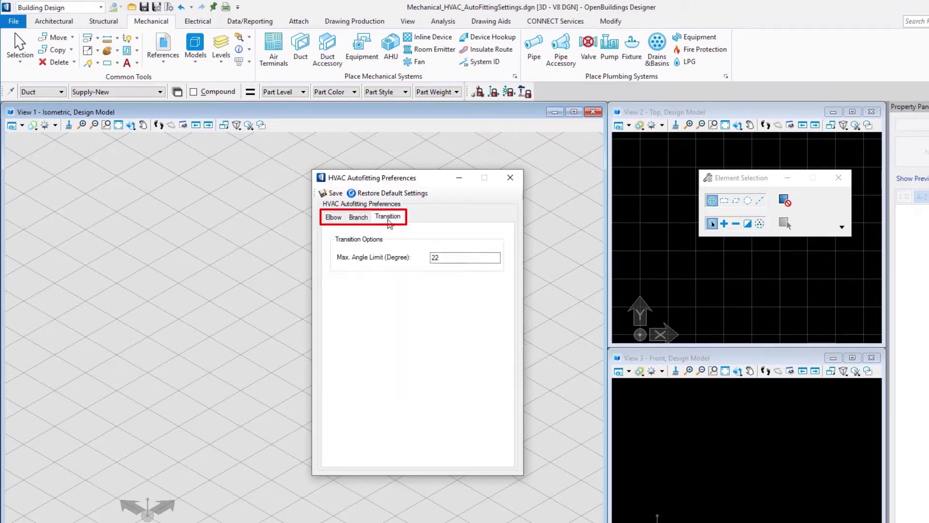
{"action": "left_click", "coordinate": [333, 219]}
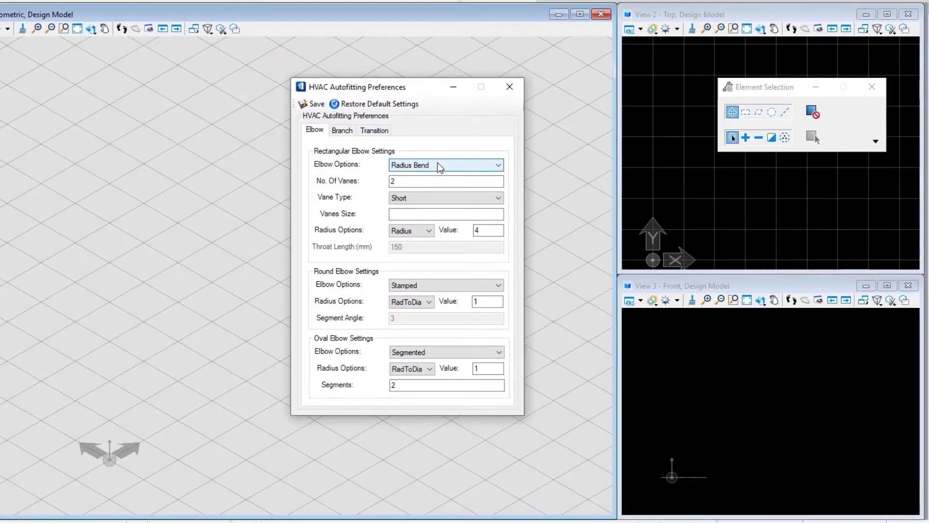
Try the Radius Bend and Mitered elbow options in the rectangular elbow settings.
{"action": "left_click", "coordinate": [384, 212]}
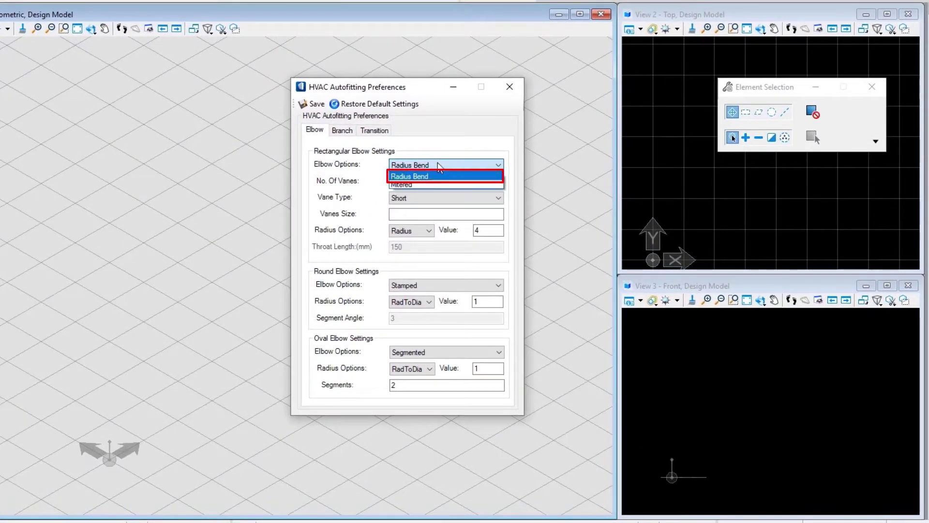
{"action": "left_click", "coordinate": [434, 176]}
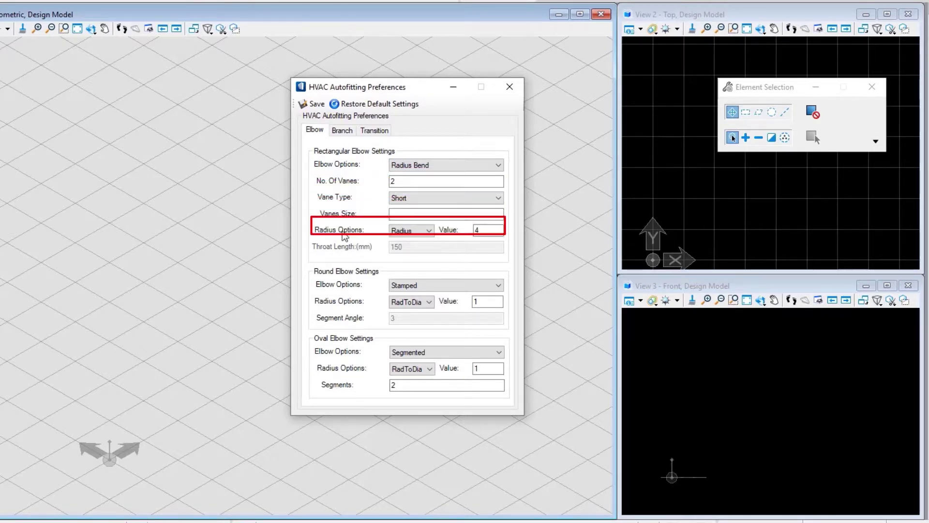
{"action": "left_click", "coordinate": [429, 165]}
{"action": "left_click", "coordinate": [425, 185]}
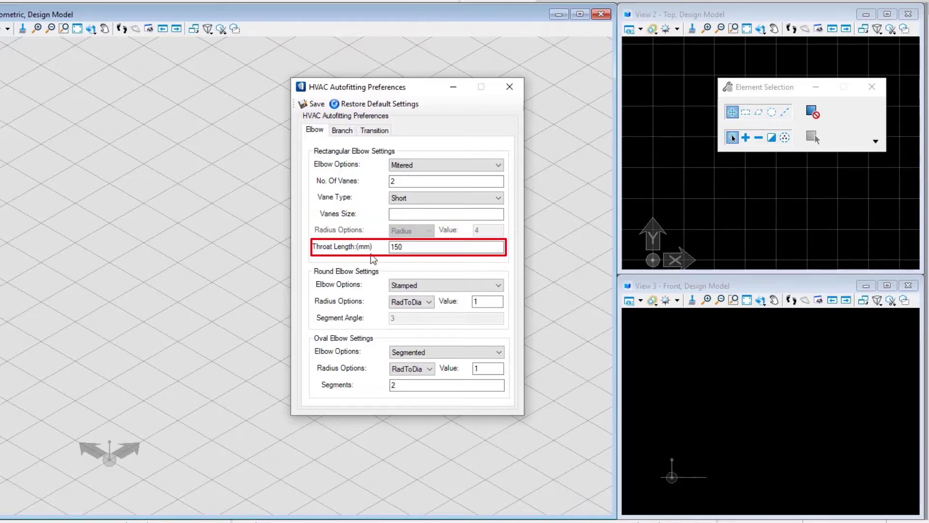
Set the rectangular elbow option to Radius Bend and save the autofitting preferences.
{"action": "left_click", "coordinate": [440, 167]}
{"action": "left_click", "coordinate": [425, 179]}
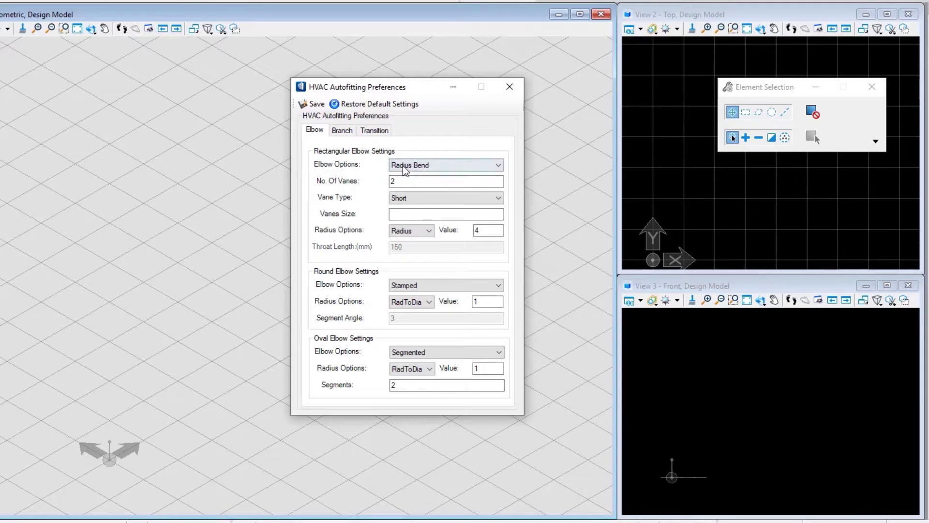
{"action": "left_click", "coordinate": [313, 105]}
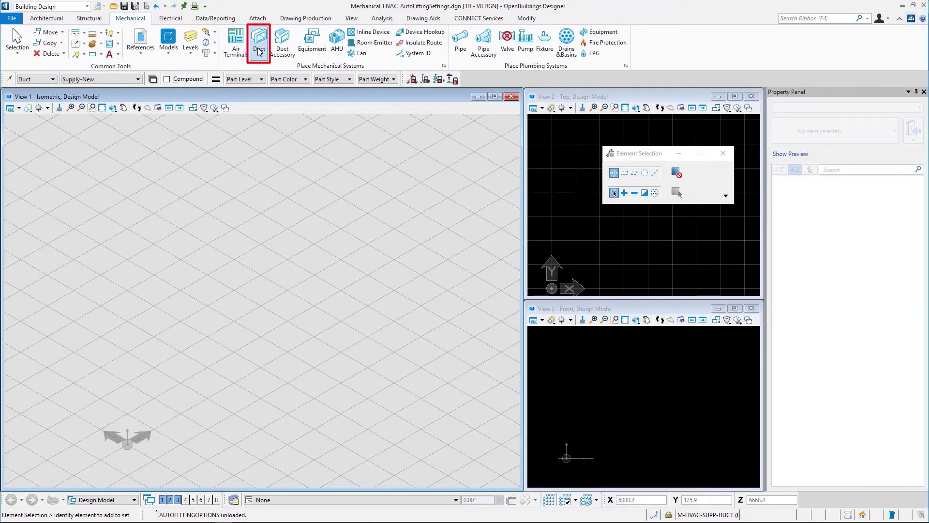
Place an L-shaped rectangular duct run from the origin, about 3800 mm along X and turning 90 degrees toward positive Y.
{"action": "left_click", "coordinate": [257, 47]}
{"action": "left_click", "coordinate": [552, 288]}
{"action": "left_click", "coordinate": [639, 288]}
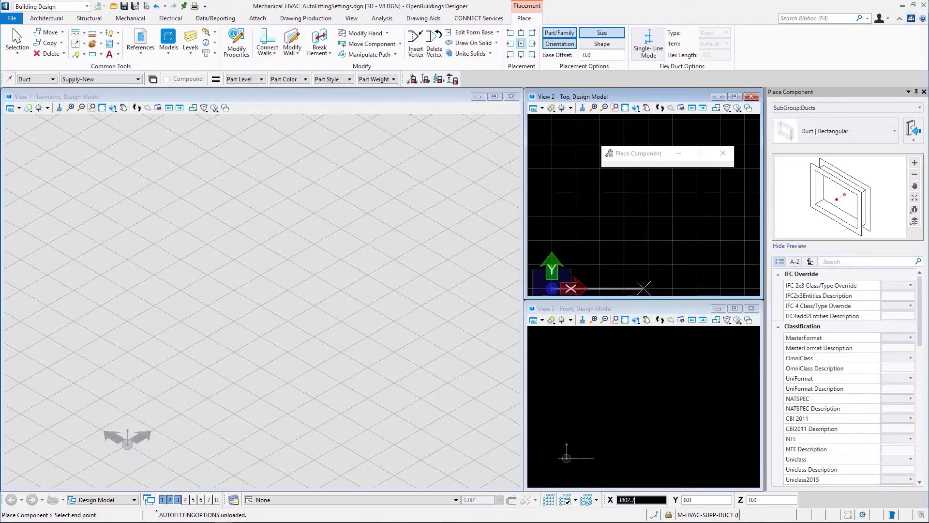
{"action": "left_click", "coordinate": [639, 212]}
{"action": "right_click", "coordinate": [373, 328]}
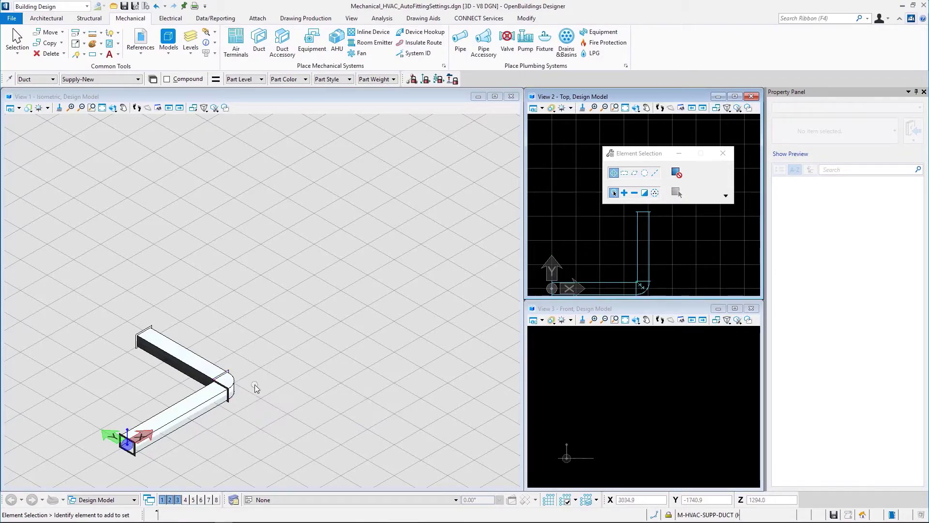
Change the rectangular elbow option to Mitered in the HVAC autofitting preferences and save them.
{"action": "left_click", "coordinate": [444, 65]}
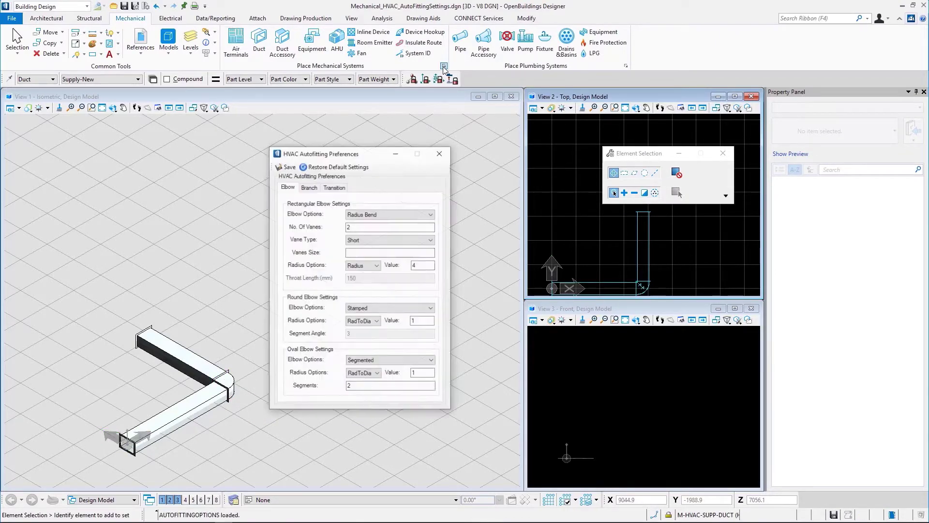
{"action": "left_click", "coordinate": [378, 214]}
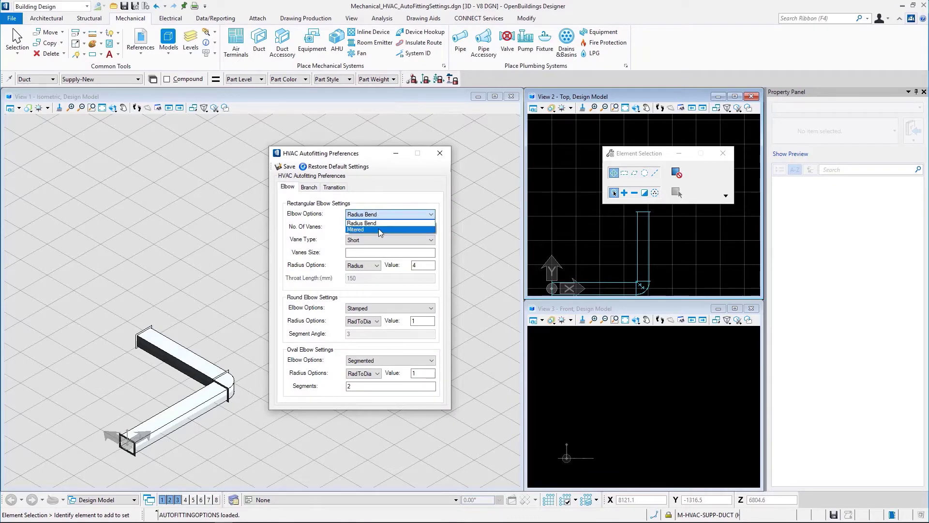
{"action": "left_click", "coordinate": [379, 229]}
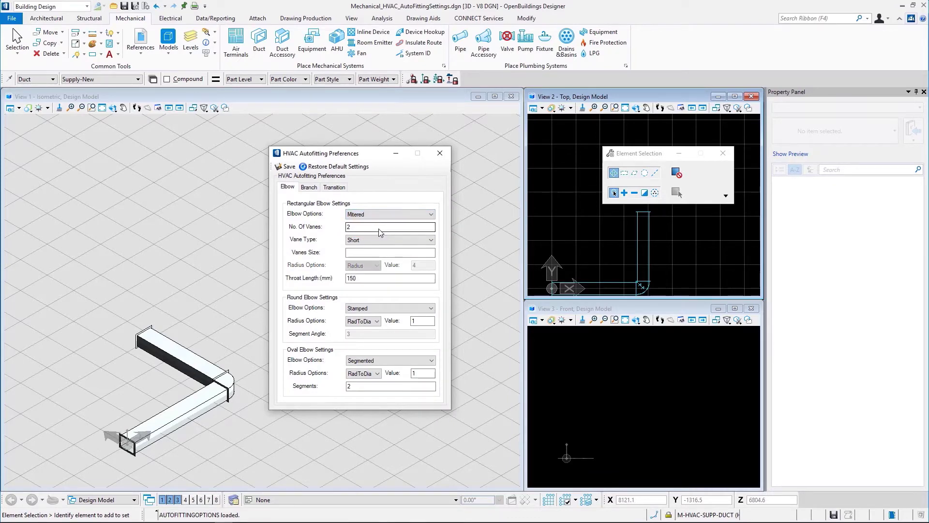
{"action": "left_click", "coordinate": [286, 166]}
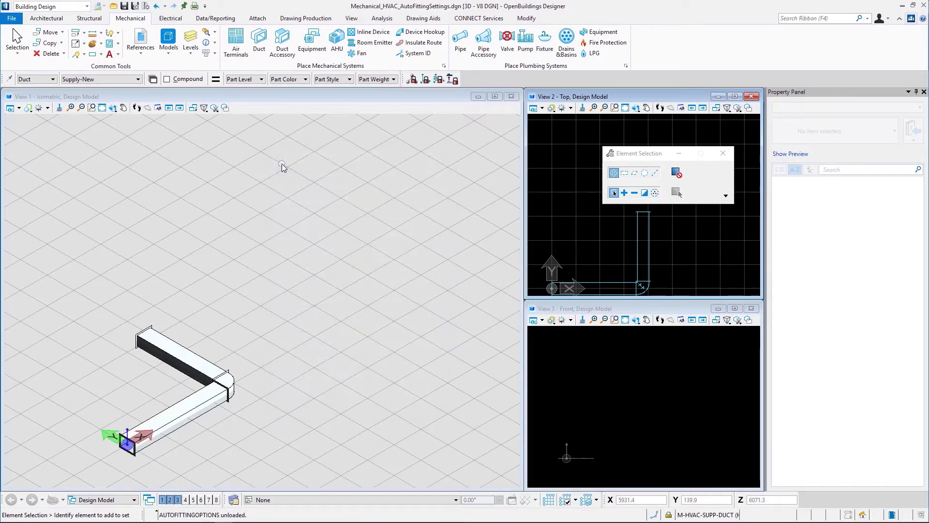
Place another L-shaped rectangular duct run beside the first, about 2680 mm along X and turning toward positive Y.
{"action": "left_click", "coordinate": [259, 46]}
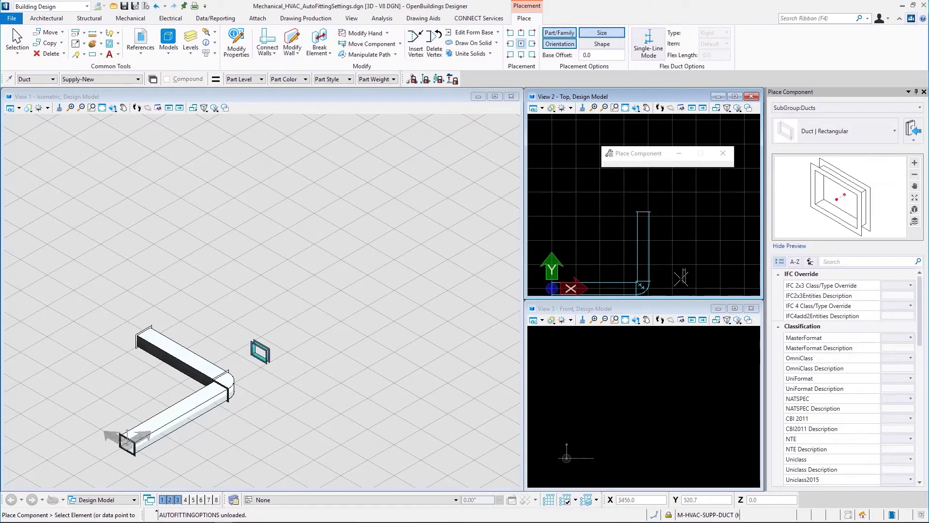
{"action": "left_click", "coordinate": [255, 370]}
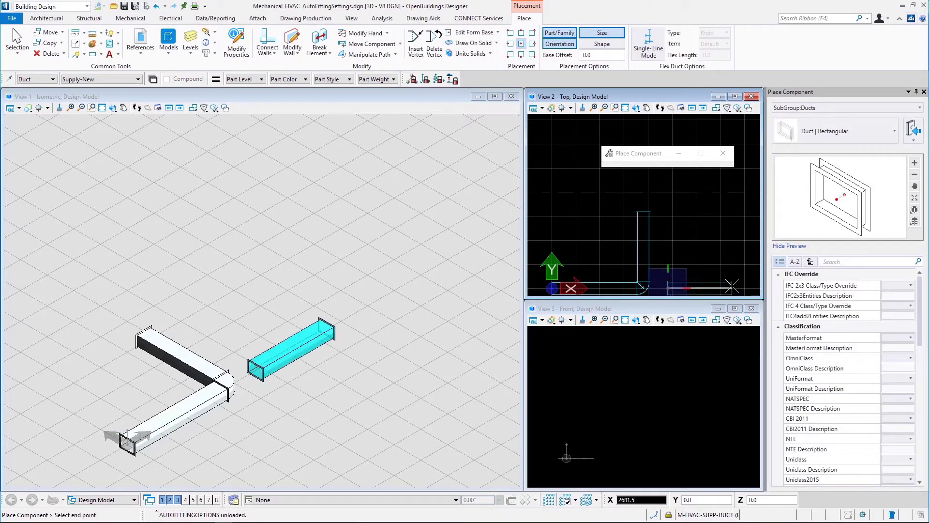
{"action": "left_click", "coordinate": [732, 223]}
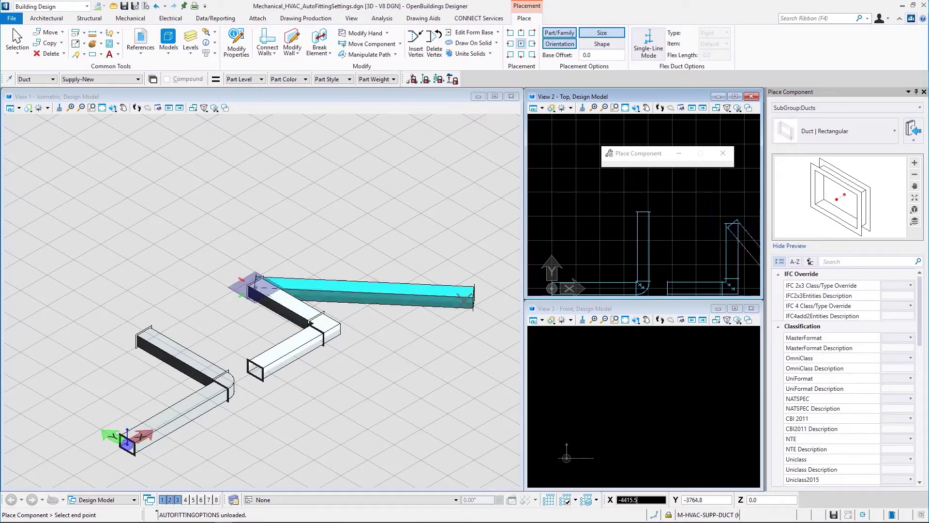
{"action": "right_click", "coordinate": [444, 301]}
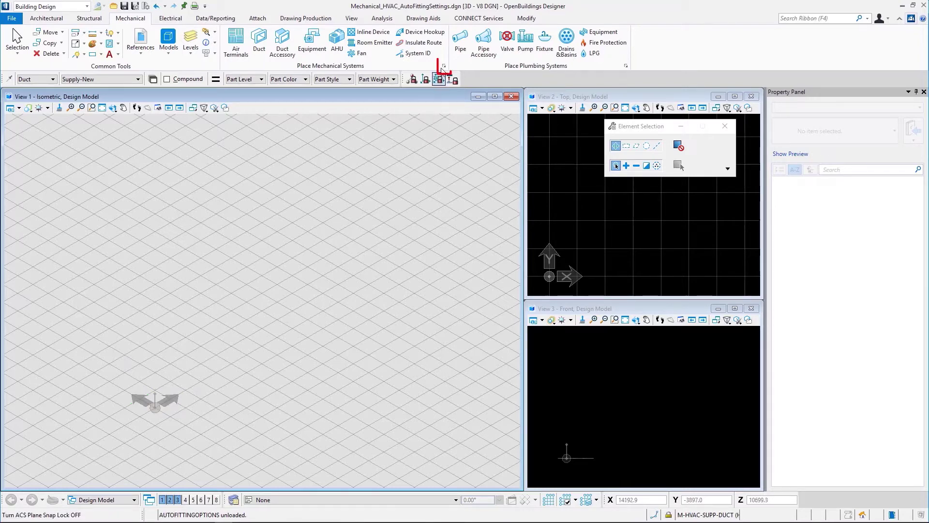
Save the autofitting preferences with Radius Bend and 2 vanes for rectangular elbows, and place an L-shaped rectangular duct run from the origin.
{"action": "left_click", "coordinate": [443, 67]}
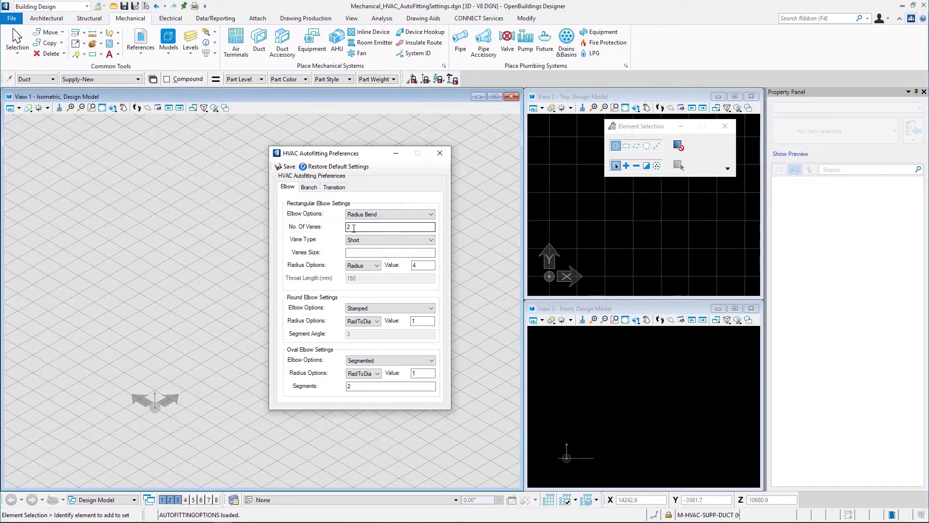
{"action": "left_click", "coordinate": [287, 166]}
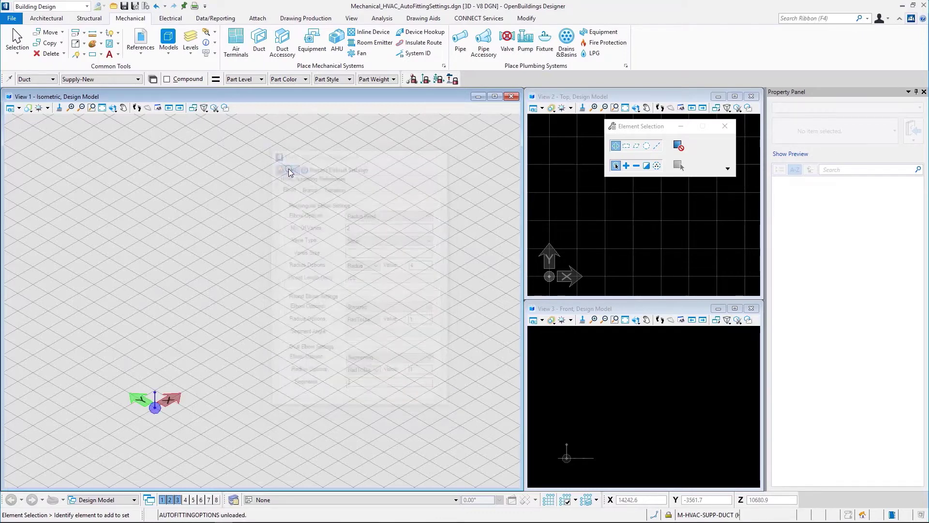
{"action": "left_click", "coordinate": [259, 46]}
{"action": "left_click", "coordinate": [550, 277]}
{"action": "left_click", "coordinate": [629, 278]}
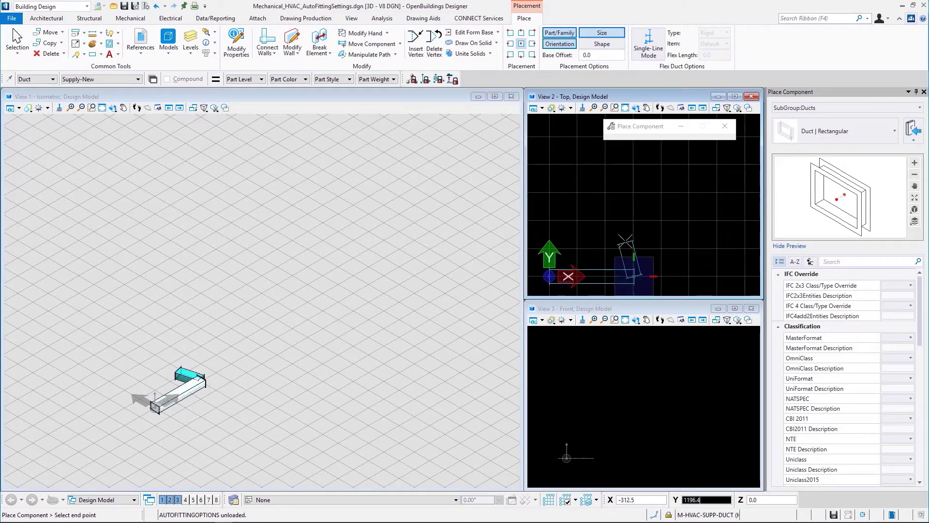
{"action": "left_click", "coordinate": [632, 180]}
{"action": "right_click", "coordinate": [633, 181]}
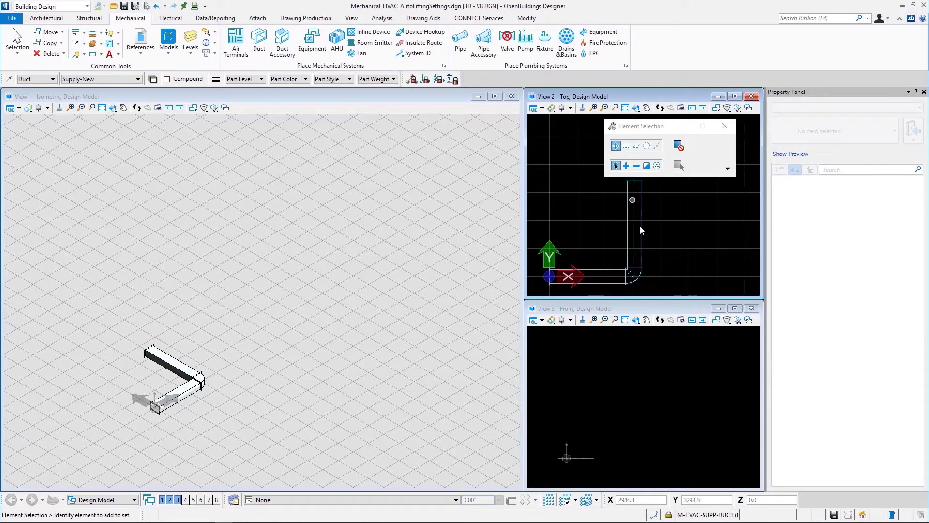
{"action": "scroll", "coordinate": [657, 279], "scroll_direction": "up", "scroll_amount": 2}
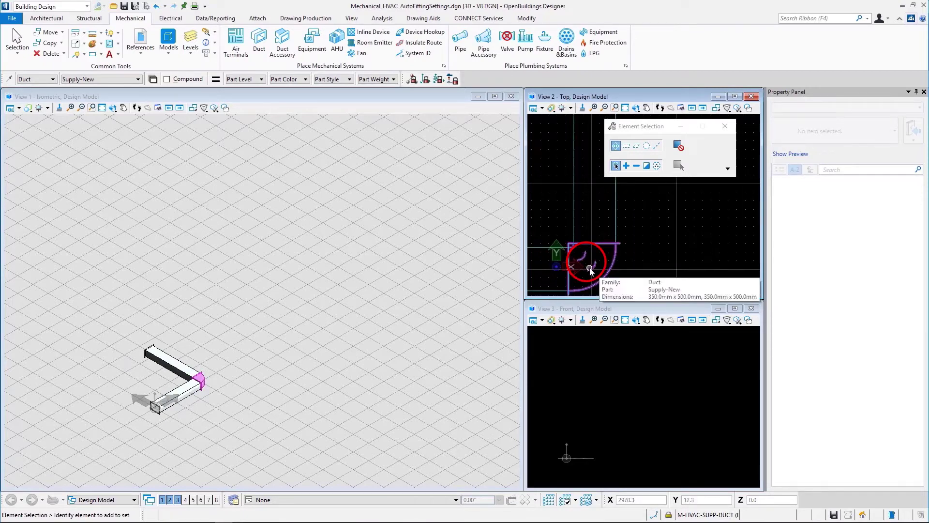
{"action": "scroll", "coordinate": [633, 277], "scroll_direction": "down", "scroll_amount": 2}
Increase the number of vanes for rectangular elbows in the HVAC autofitting preferences and save them.
{"action": "left_click", "coordinate": [444, 66]}
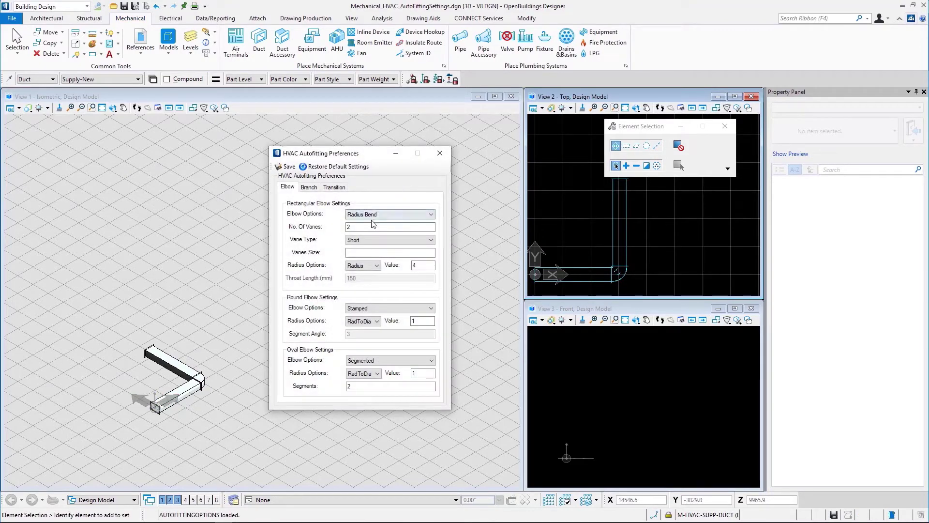
{"action": "double_click", "coordinate": [370, 226]}
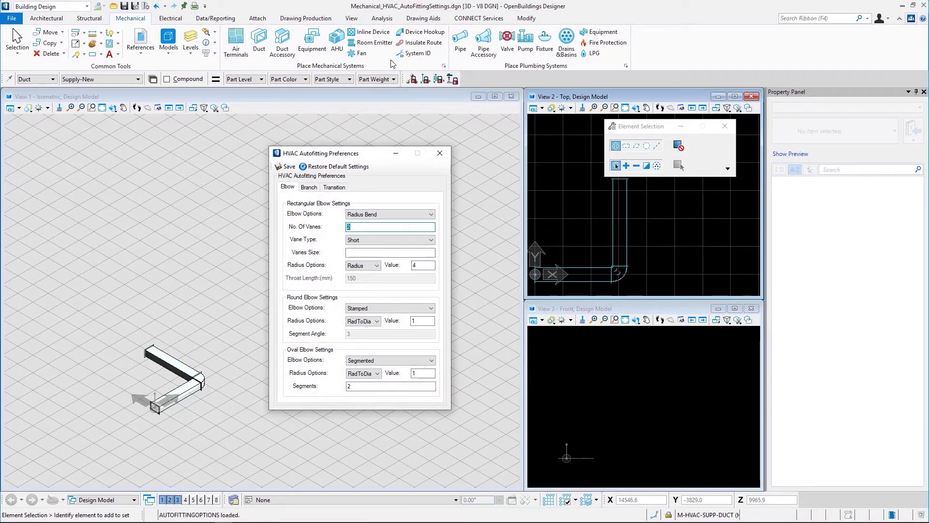
{"action": "left_click", "coordinate": [288, 166]}
Place a second L-shaped rectangular duct run beside the 2-vane run in the top view and inspect its elbow.
{"action": "left_click", "coordinate": [264, 51]}
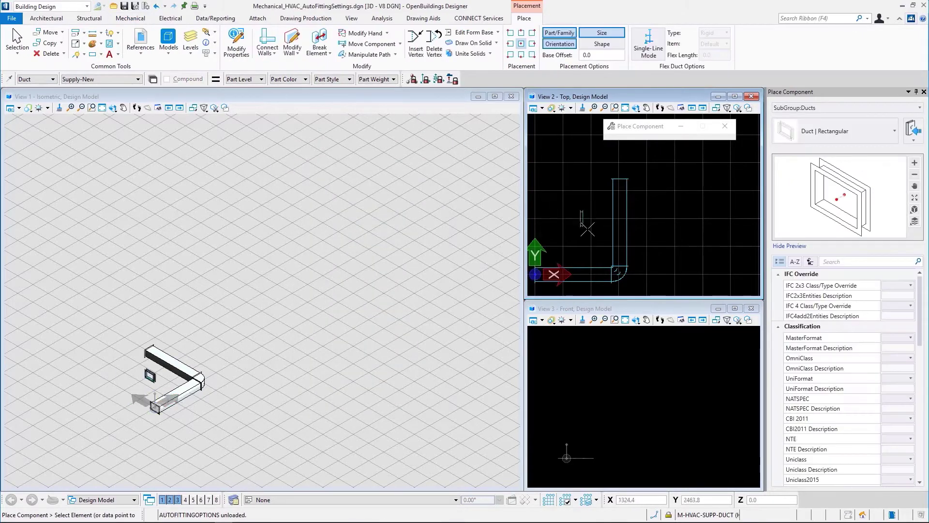
{"action": "left_click", "coordinate": [648, 274]}
{"action": "left_click", "coordinate": [734, 183]}
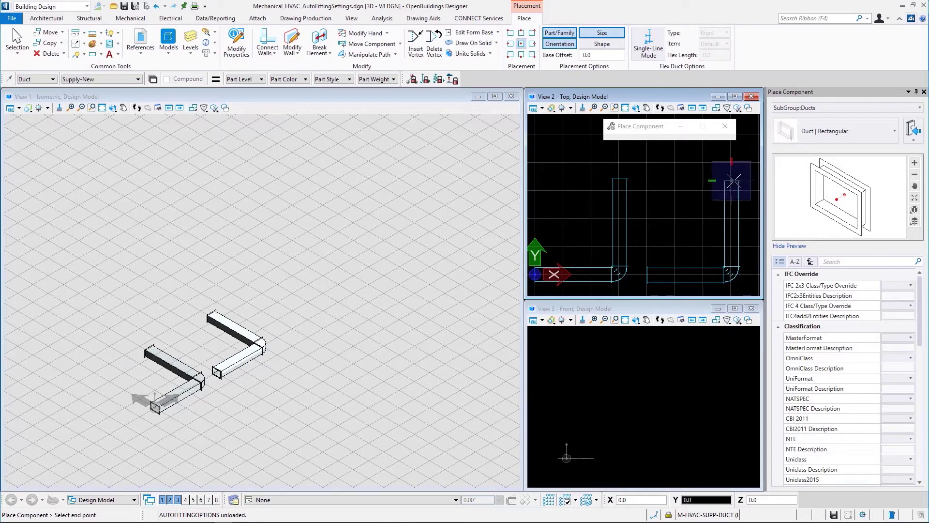
{"action": "key", "text": "Escape"}
{"action": "scroll", "coordinate": [735, 281], "scroll_direction": "up", "scroll_amount": 2}
{"action": "scroll", "coordinate": [733, 279], "scroll_direction": "up", "scroll_amount": 3}
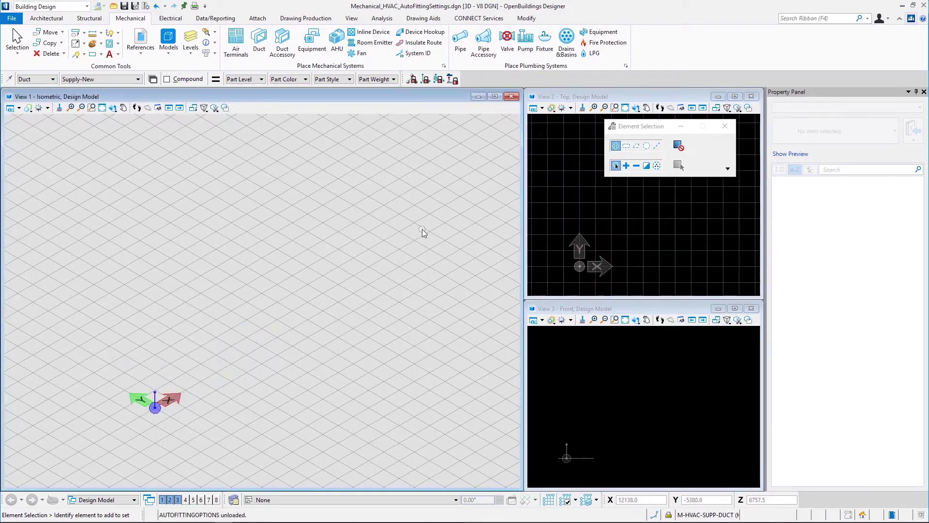
Set the rectangular elbow vane type to Short in the HVAC autofitting preferences and save them.
{"action": "left_click", "coordinate": [444, 67]}
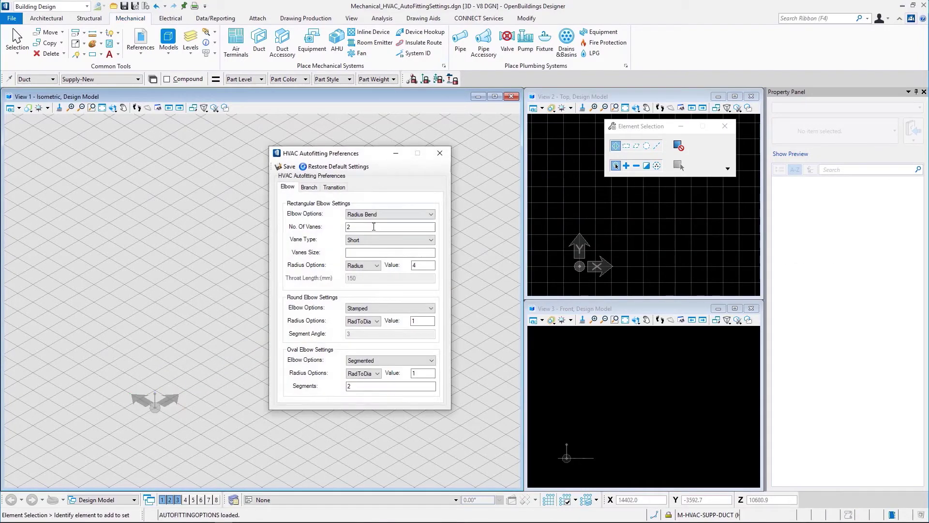
{"action": "left_click", "coordinate": [373, 240]}
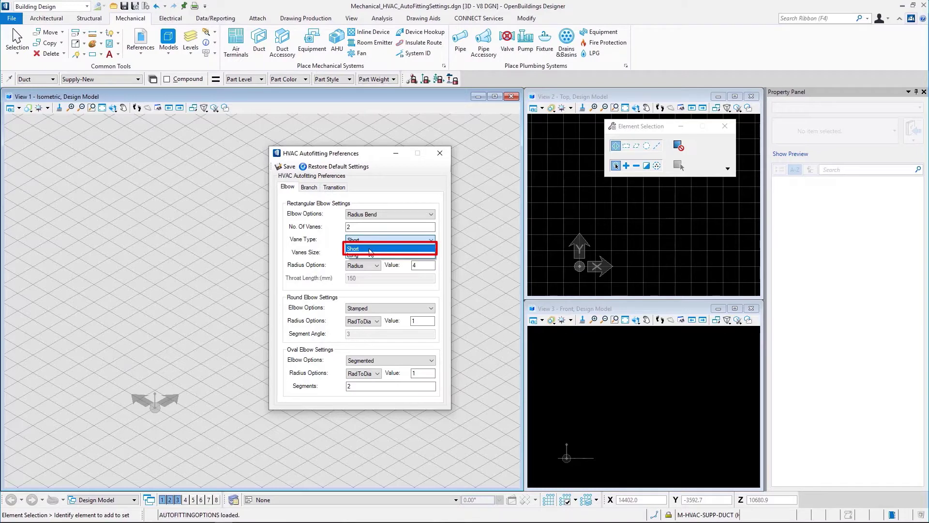
{"action": "left_click", "coordinate": [353, 248]}
{"action": "left_click", "coordinate": [287, 166]}
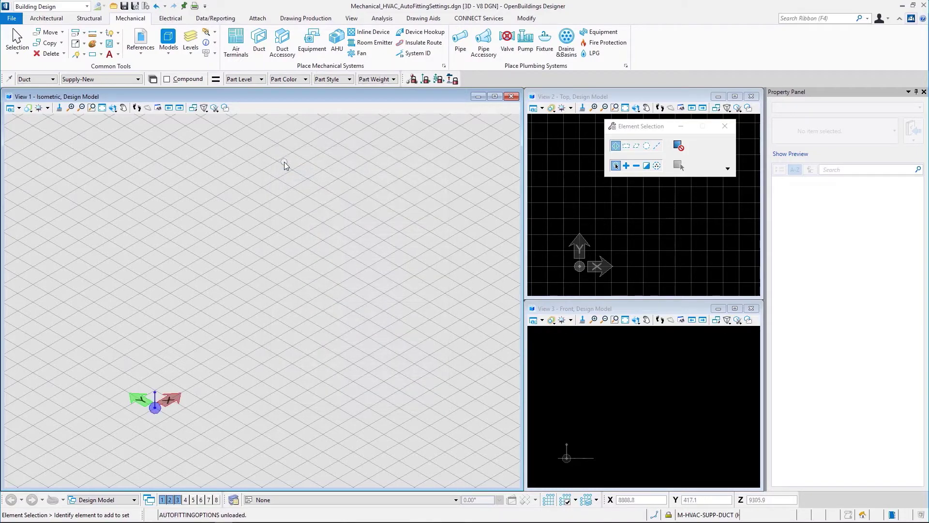
Place an L-shaped rectangular duct run starting at the origin, along X and turning toward positive Y.
{"action": "left_click", "coordinate": [259, 44]}
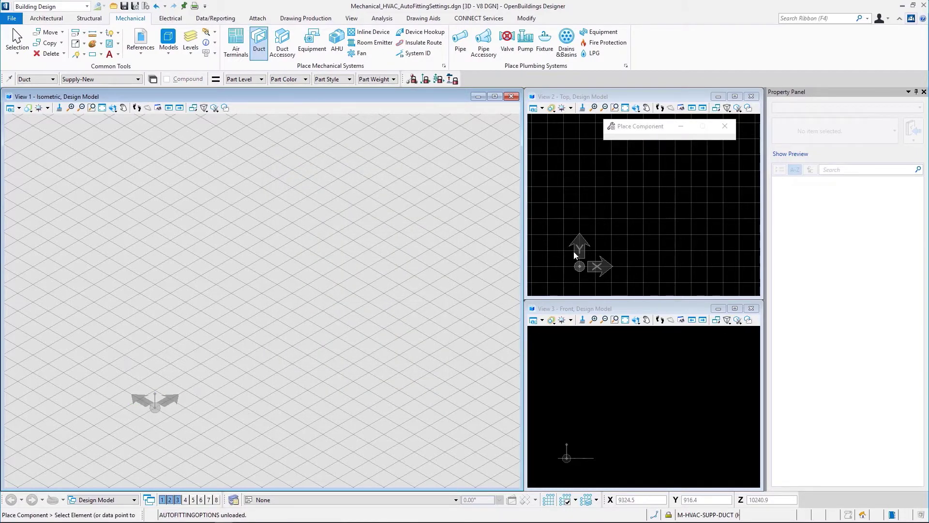
{"action": "left_click", "coordinate": [580, 266]}
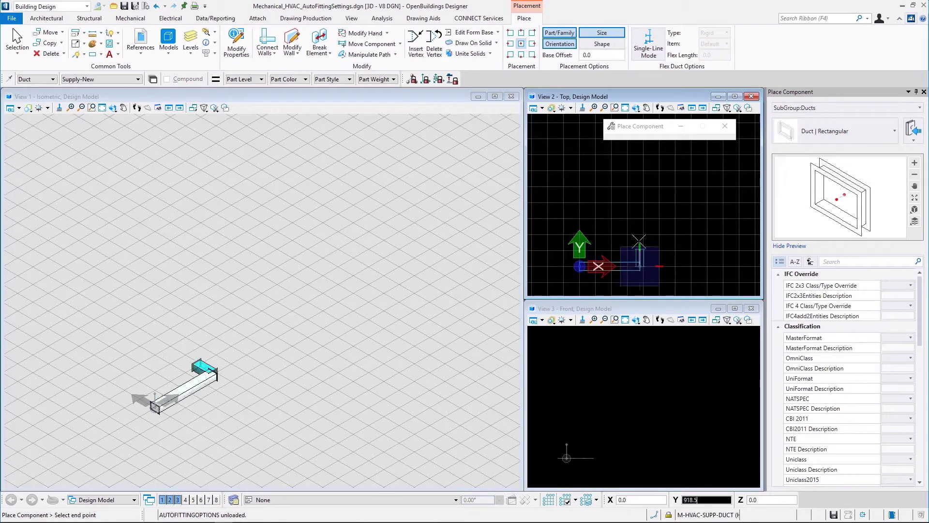
{"action": "left_click", "coordinate": [639, 216]}
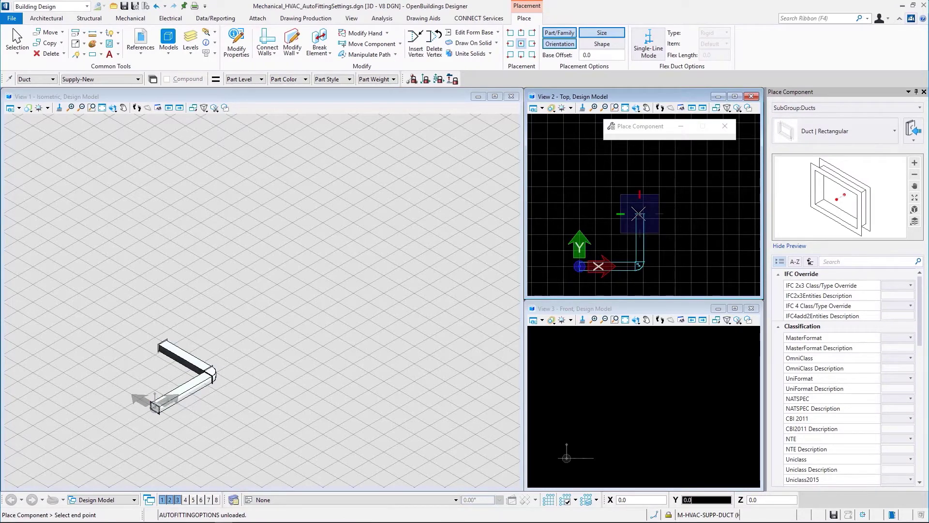
End the duct placement and inspect the short vanes in the run's elbow in the top view.
{"action": "right_click", "coordinate": [639, 216]}
{"action": "scroll", "coordinate": [643, 267], "scroll_direction": "up", "scroll_amount": 3}
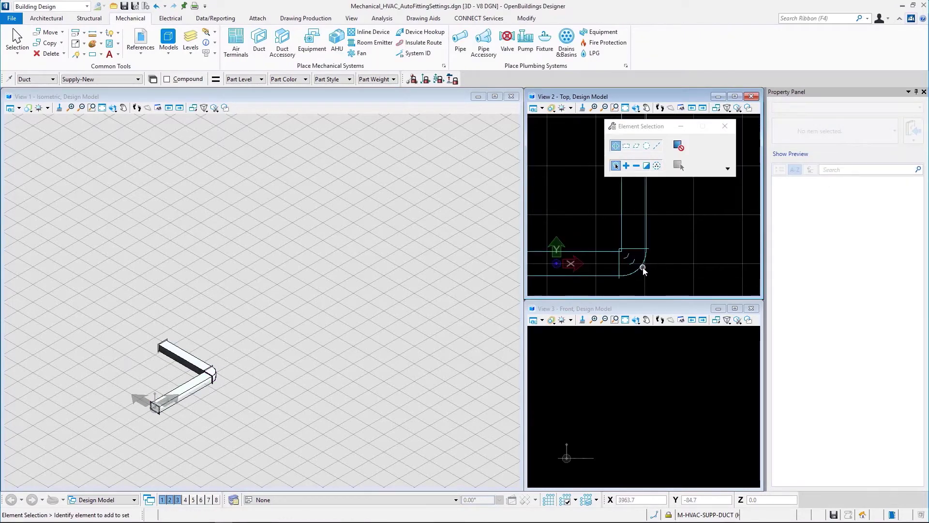
{"action": "scroll", "coordinate": [643, 267], "scroll_direction": "down", "scroll_amount": 3}
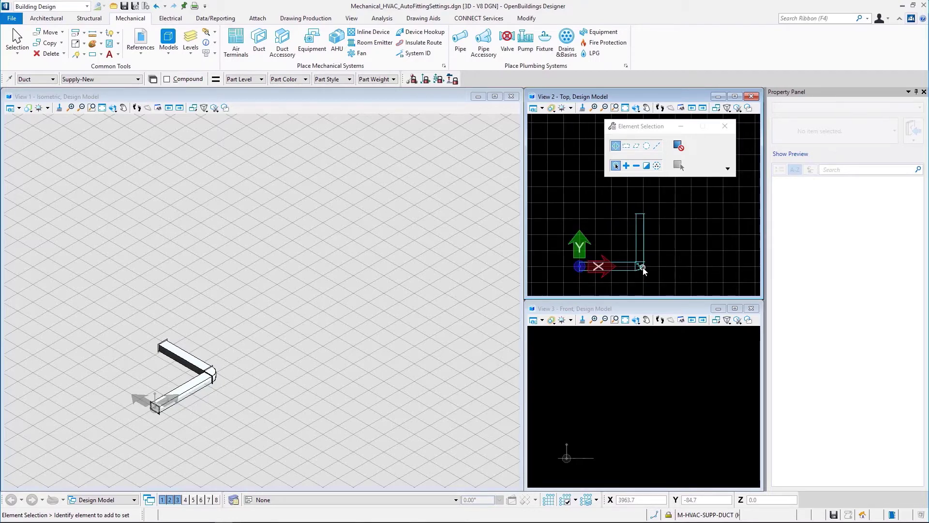
{"action": "middle_click_drag", "start_coordinate": [644, 271], "coordinate": [624, 273]}
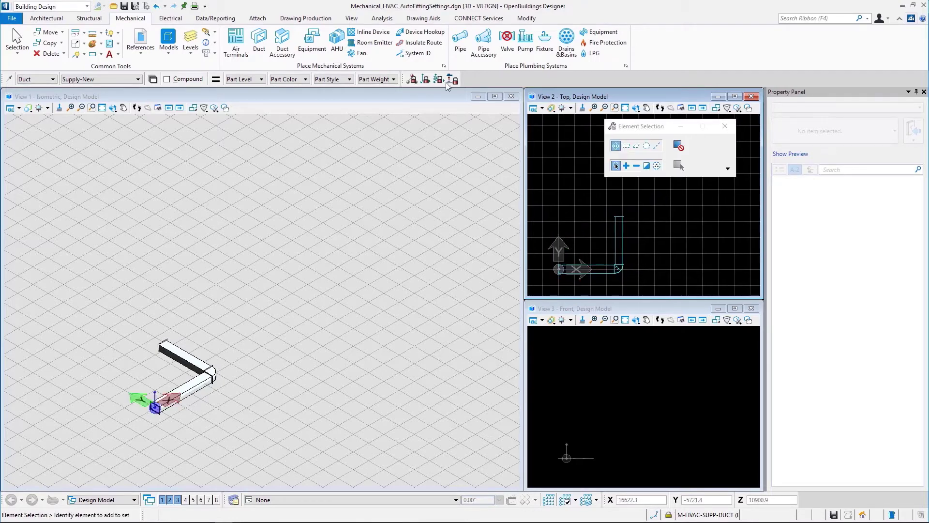
Set the rectangular elbow vane type to Long in the HVAC autofitting preferences and save them.
{"action": "left_click", "coordinate": [444, 67]}
{"action": "left_click", "coordinate": [388, 241]}
{"action": "left_click", "coordinate": [388, 256]}
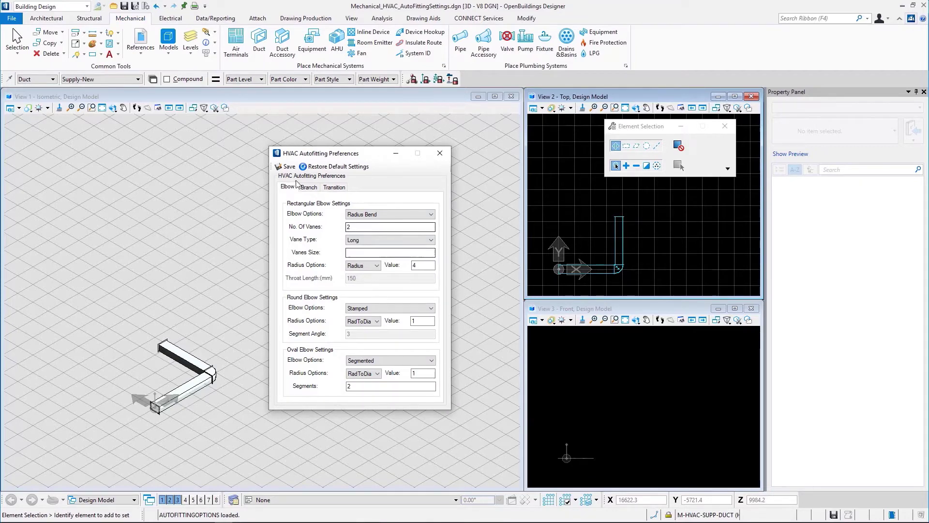
{"action": "left_click", "coordinate": [289, 166]}
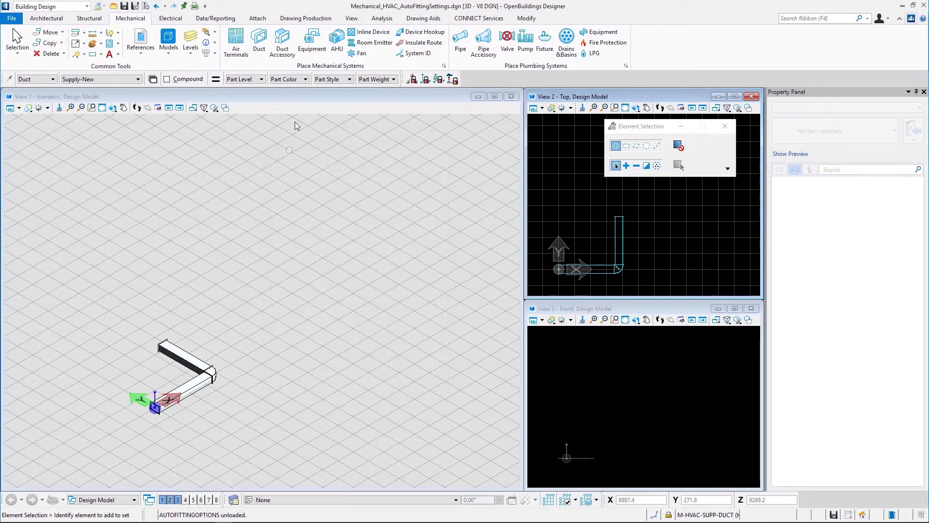
Place a second L-shaped rectangular duct run beside the short-vane run, about 3600 mm along X before turning toward positive Y, and inspect its elbow.
{"action": "left_click", "coordinate": [259, 44]}
{"action": "left_click", "coordinate": [638, 270]}
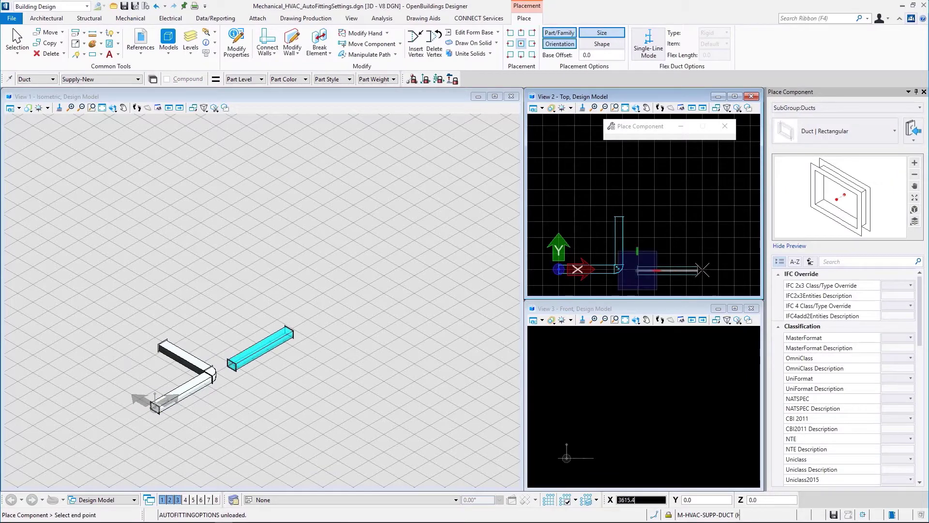
{"action": "left_click", "coordinate": [703, 269]}
{"action": "left_click", "coordinate": [702, 210]}
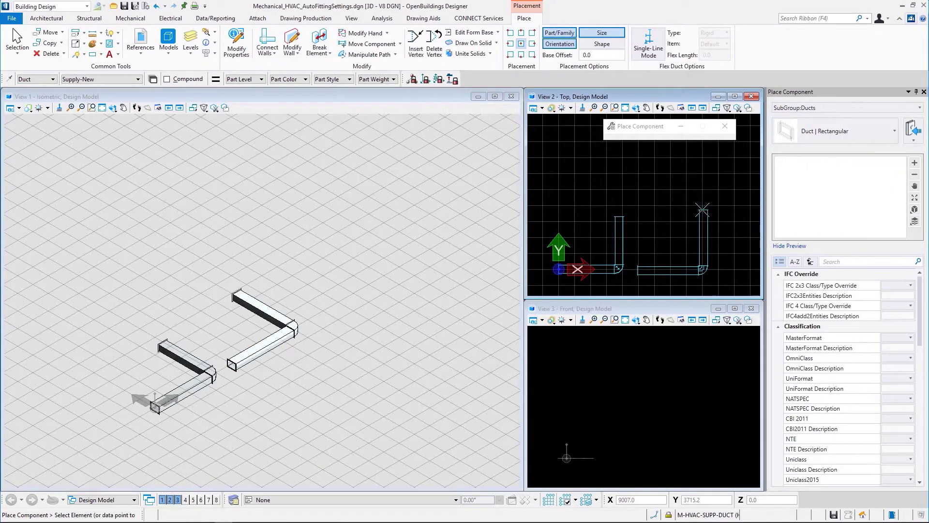
{"action": "key", "text": "Escape"}
{"action": "scroll", "coordinate": [713, 277], "scroll_direction": "up", "scroll_amount": 3}
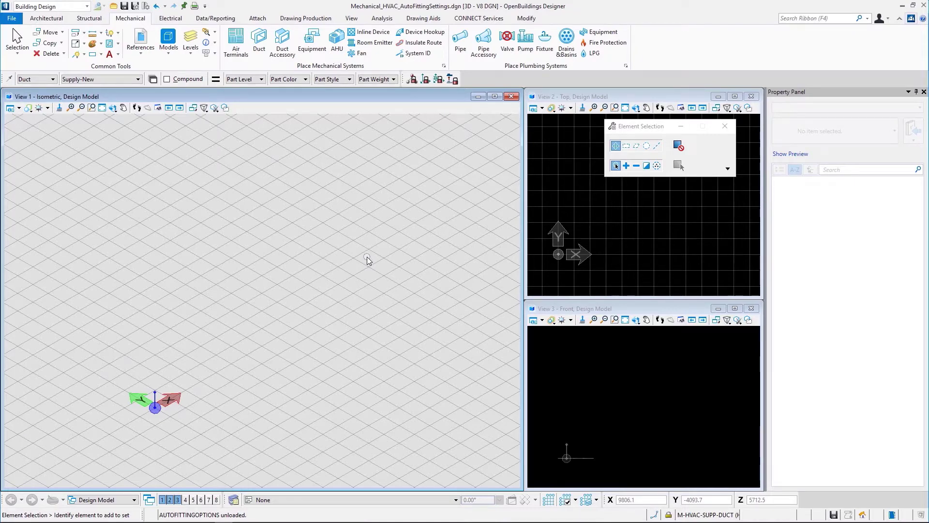
Set the vanes size for short-vane rectangular elbows to 50 in the HVAC autofitting preferences and save them.
{"action": "left_click", "coordinate": [370, 252]}
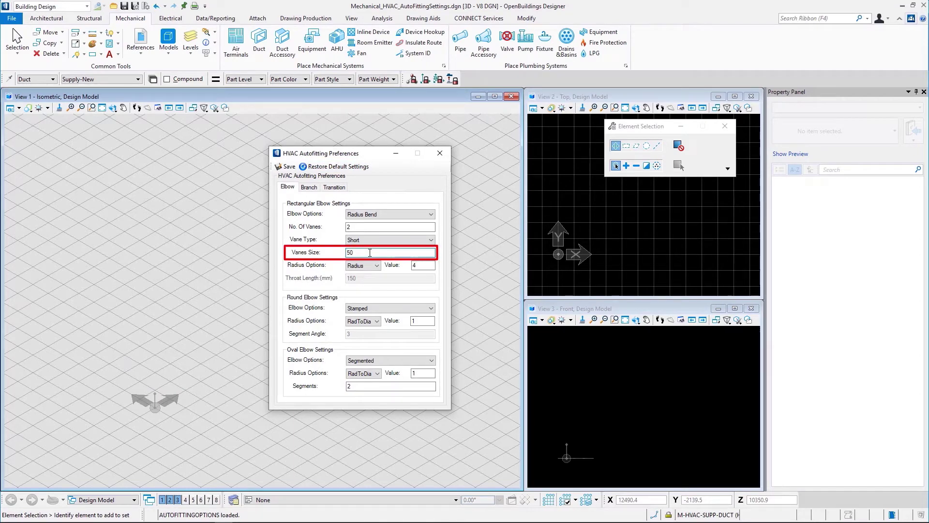
{"action": "left_click", "coordinate": [286, 166]}
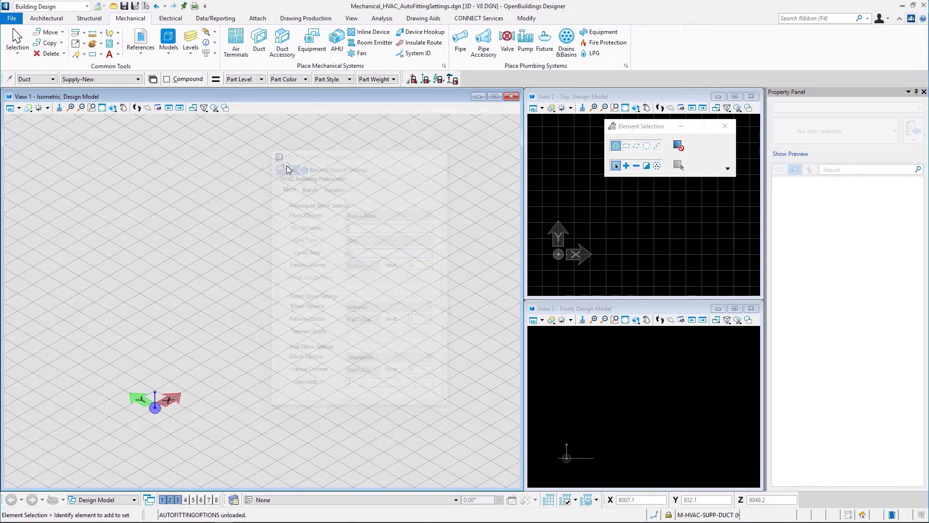
Place an L-shaped rectangular duct run from the origin along X and toward positive Y, and inspect its size-50 short vanes.
{"action": "left_click", "coordinate": [259, 44]}
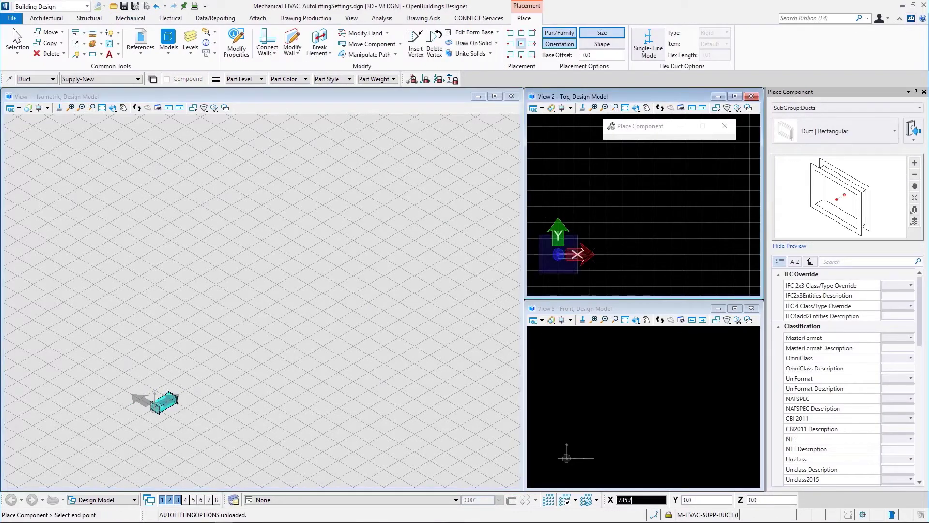
{"action": "left_click", "coordinate": [611, 254]}
{"action": "left_click", "coordinate": [610, 200]}
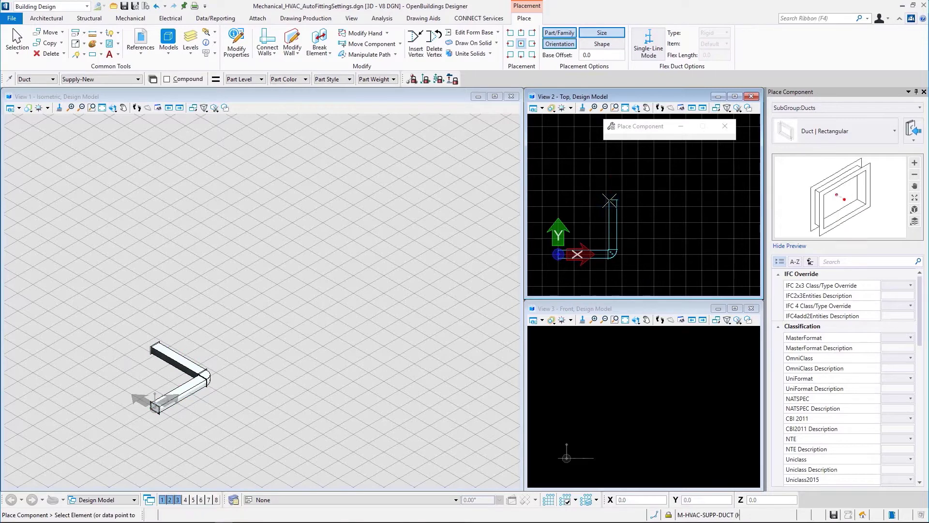
{"action": "key", "text": "Escape"}
{"action": "scroll", "coordinate": [615, 256], "scroll_direction": "up", "scroll_amount": 2}
{"action": "scroll", "coordinate": [615, 256], "scroll_direction": "up", "scroll_amount": 3}
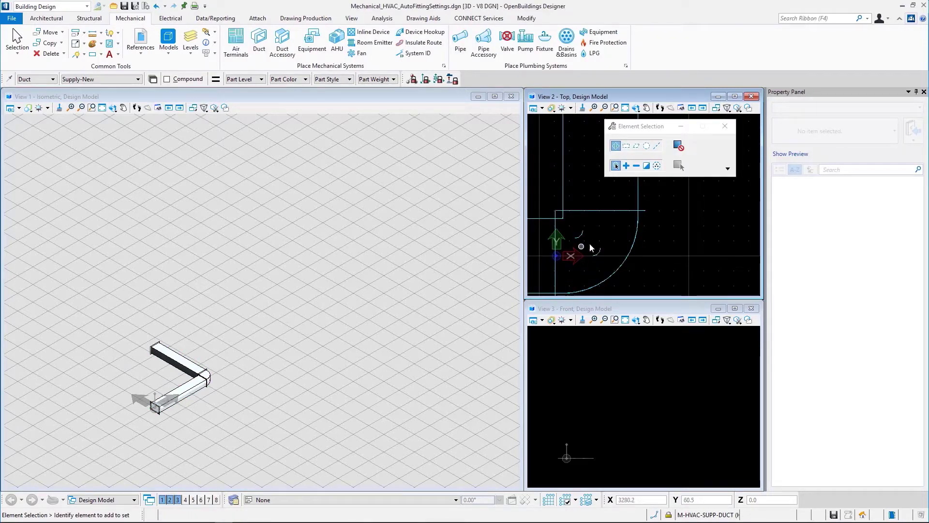
Set the vanes size for short-vane rectangular elbows to 250 in the HVAC autofitting preferences and save them.
{"action": "scroll", "coordinate": [592, 253], "scroll_direction": "down", "scroll_amount": 4}
{"action": "scroll", "coordinate": [594, 257], "scroll_direction": "down", "scroll_amount": 2}
{"action": "left_click", "coordinate": [443, 67]}
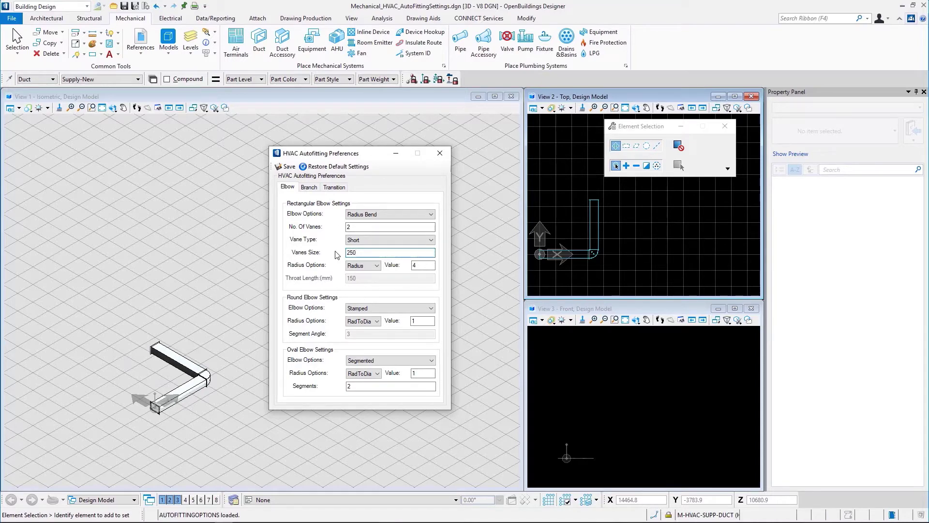
{"action": "left_click", "coordinate": [286, 166]}
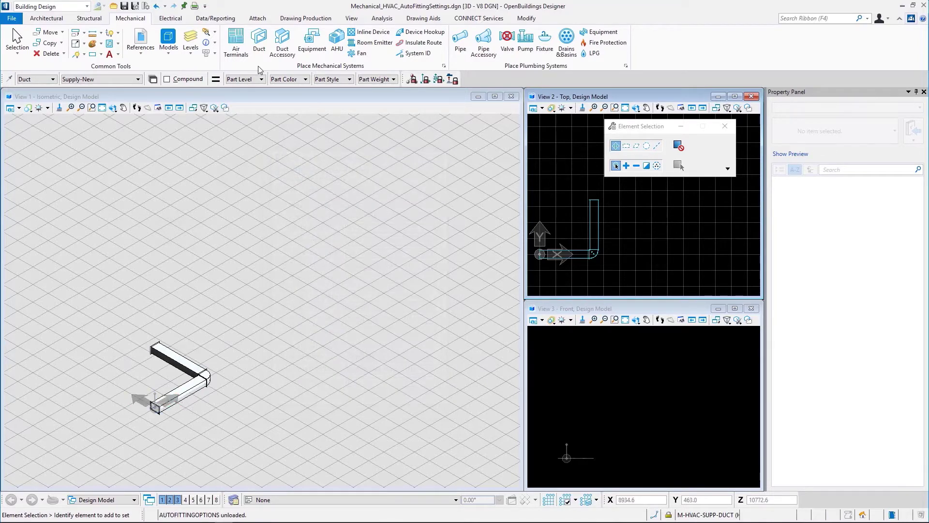
Place a second L-shaped rectangular duct run beside the size-50 short-vane run and compare the two elbows in the top view.
{"action": "left_click", "coordinate": [261, 48]}
{"action": "left_click", "coordinate": [613, 255]}
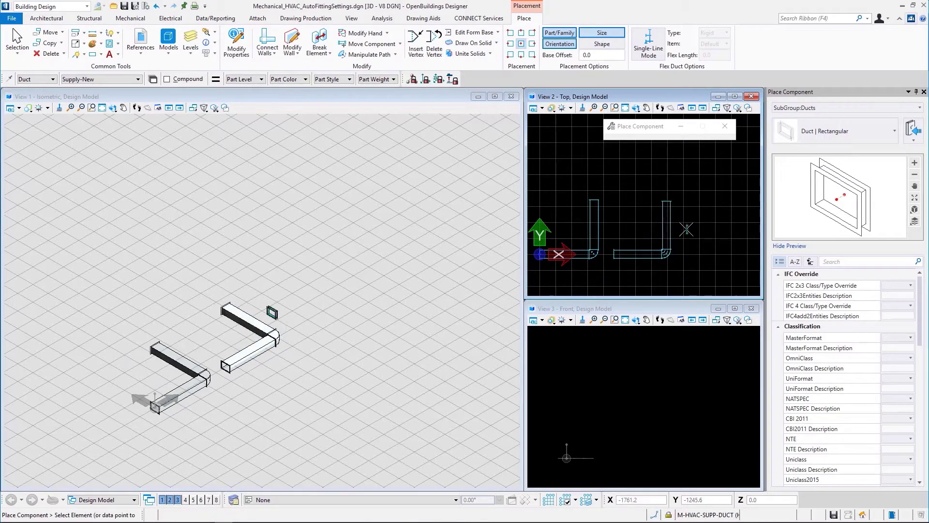
{"action": "left_click", "coordinate": [667, 201]}
{"action": "right_click", "coordinate": [686, 229]}
{"action": "scroll", "coordinate": [666, 270], "scroll_direction": "up", "scroll_amount": 3}
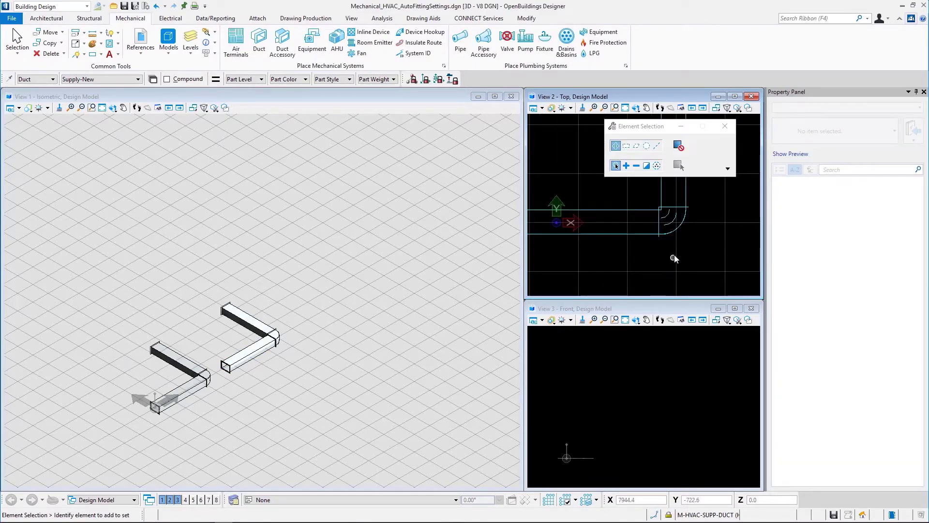
{"action": "middle_click_drag", "start_coordinate": [565, 266], "coordinate": [697, 267]}
{"action": "scroll", "coordinate": [695, 267], "scroll_direction": "down", "scroll_amount": 2}
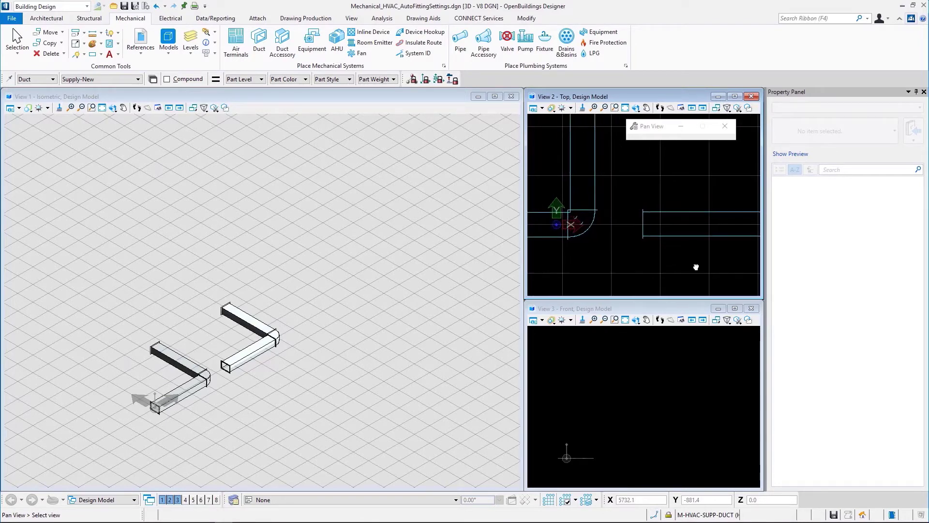
{"action": "scroll", "coordinate": [695, 267], "scroll_direction": "down", "scroll_amount": 2}
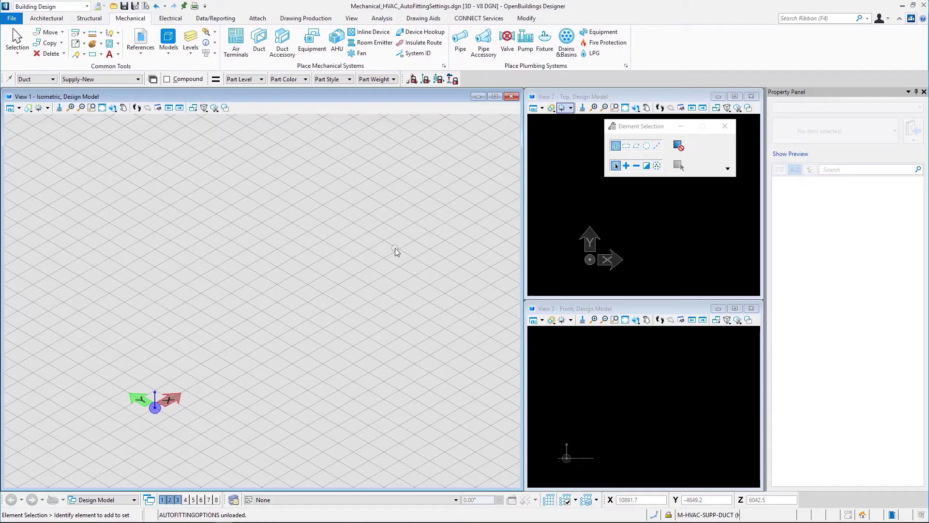
Set the rectangular elbow vane type to Long with a vanes size of 50 and save the HVAC autofitting preferences.
{"action": "left_click", "coordinate": [438, 79]}
{"action": "left_click", "coordinate": [388, 241]}
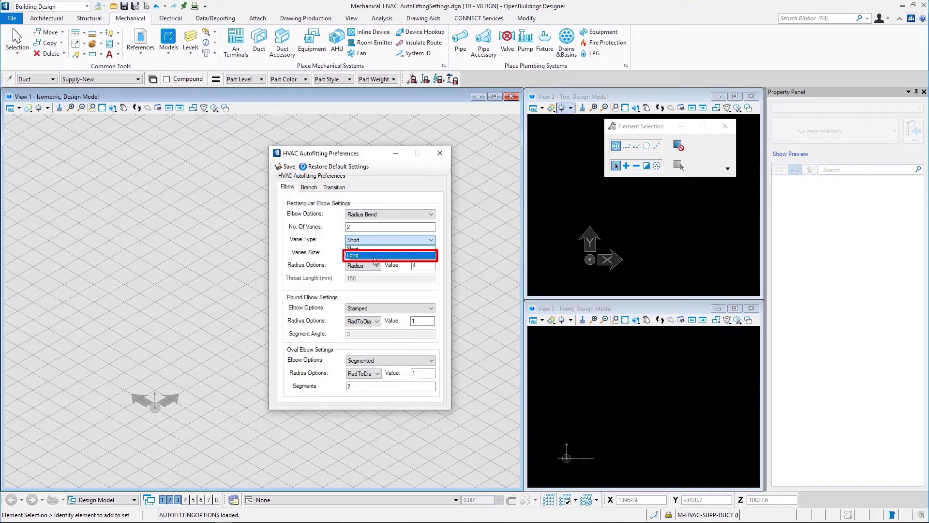
{"action": "left_click", "coordinate": [375, 255]}
{"action": "left_click", "coordinate": [376, 252]}
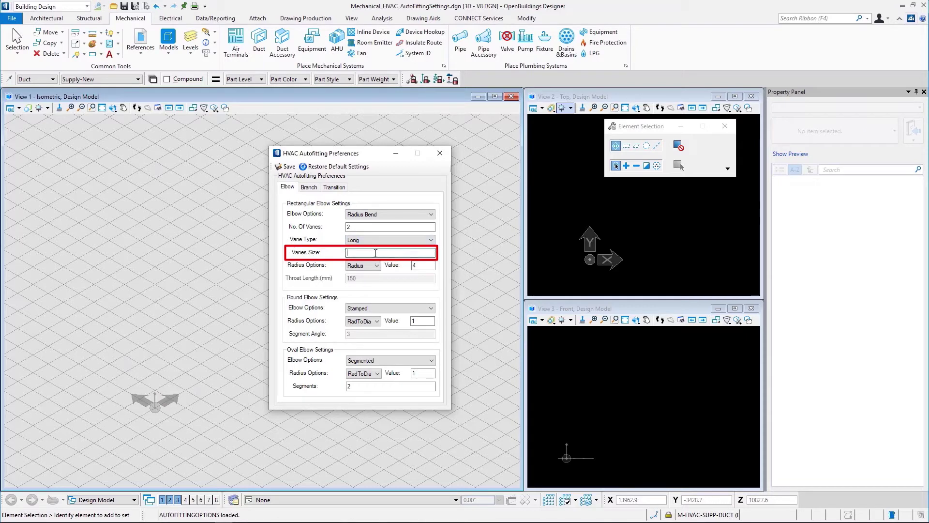
{"action": "type", "text": "100"}
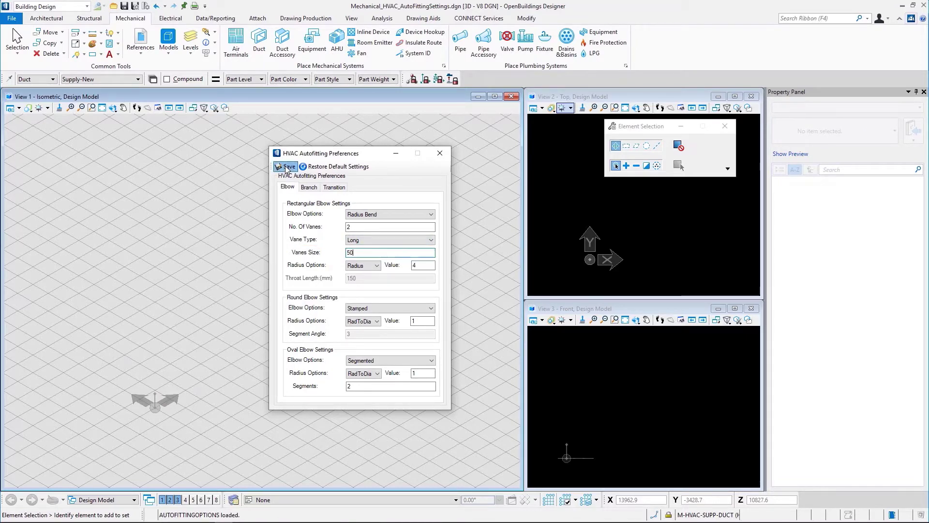
{"action": "left_click", "coordinate": [287, 166]}
Place an L-shaped rectangular duct run from the origin, about 3000 mm along X before turning toward positive Y, and inspect its long-vane elbow.
{"action": "left_click", "coordinate": [259, 42]}
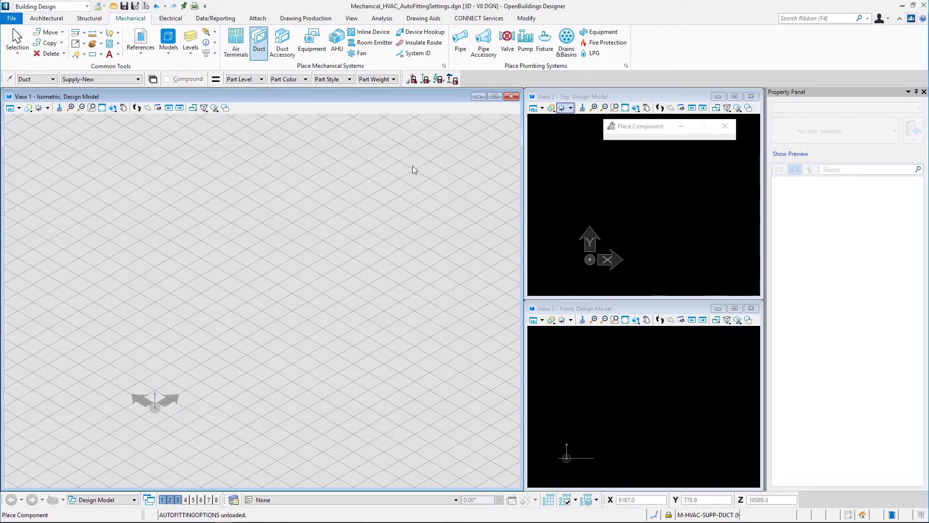
{"action": "left_click", "coordinate": [591, 258]}
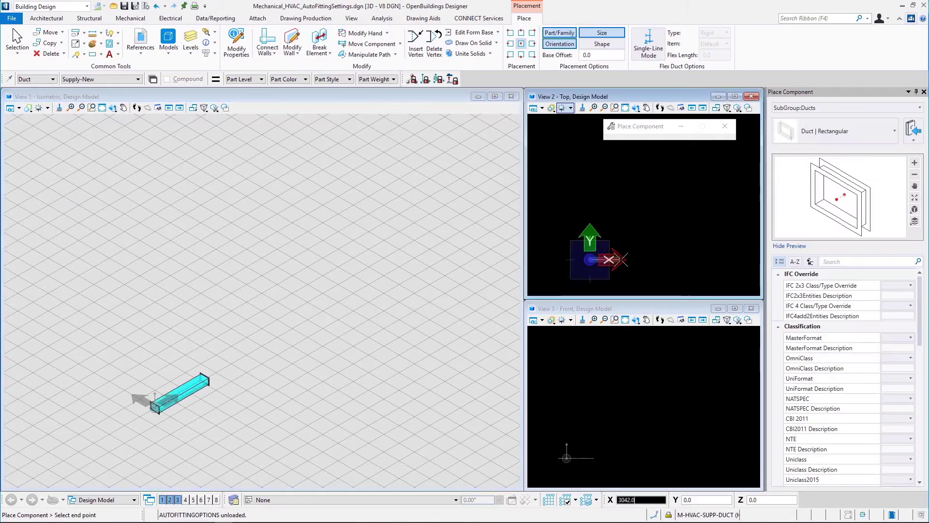
{"action": "left_click", "coordinate": [628, 233]}
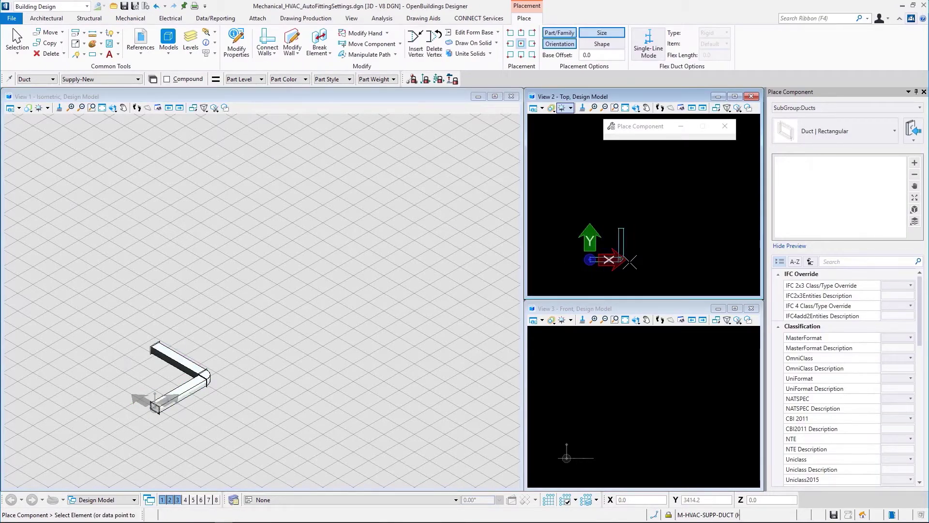
{"action": "right_click", "coordinate": [624, 264]}
{"action": "scroll", "coordinate": [624, 262], "scroll_direction": "down", "scroll_amount": 3}
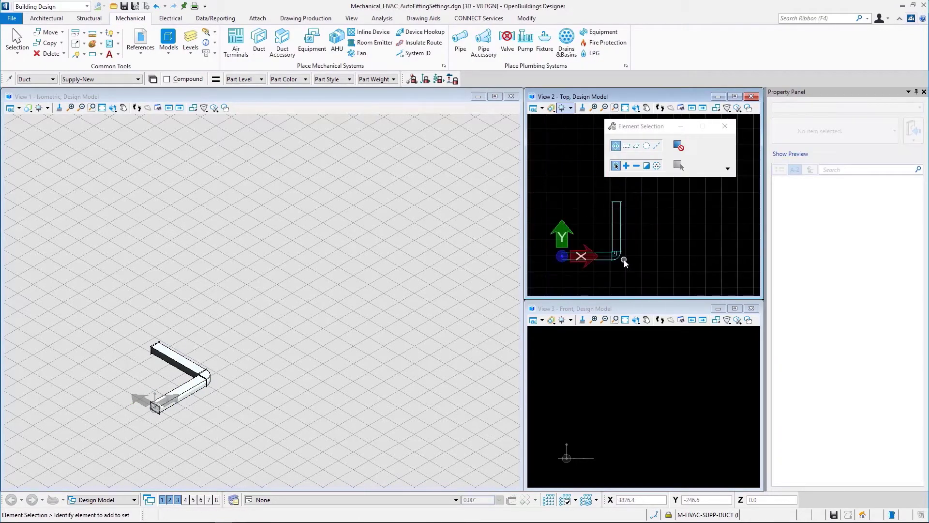
Set the vanes size for long-vane rectangular elbows to 250 in the HVAC autofitting preferences and save them.
{"action": "left_click", "coordinate": [444, 65]}
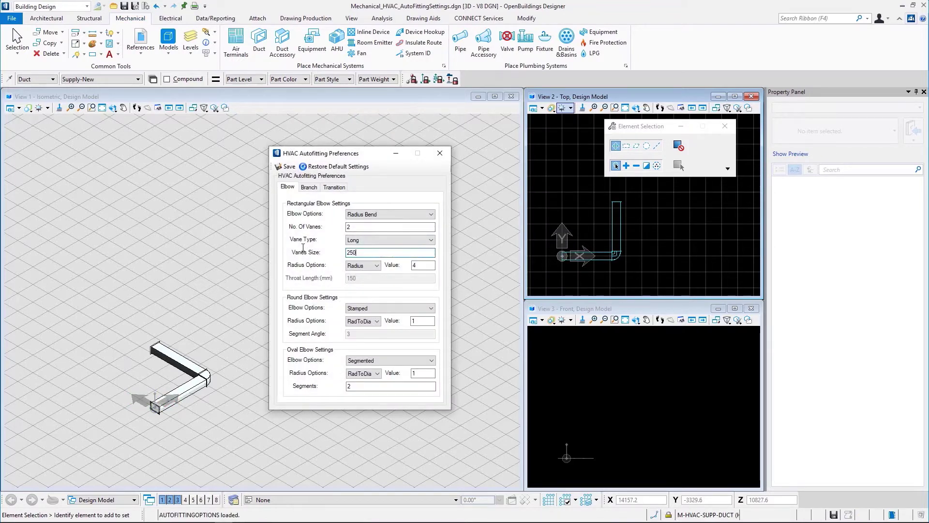
{"action": "left_click", "coordinate": [289, 166]}
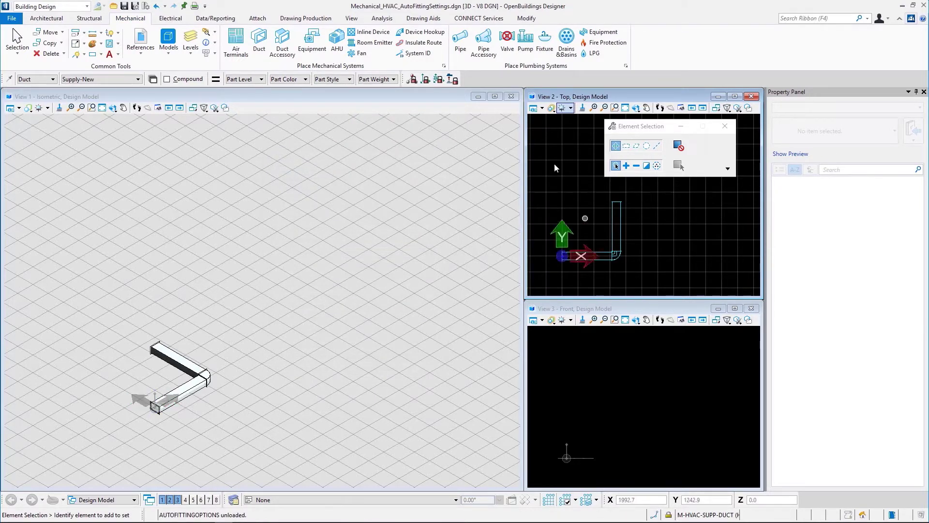
Place a second L-shaped rectangular duct run beside the size-50 long-vane run and compare the two elbows in the top view.
{"action": "left_click", "coordinate": [259, 44]}
{"action": "left_click", "coordinate": [636, 256]}
{"action": "left_click", "coordinate": [688, 199]}
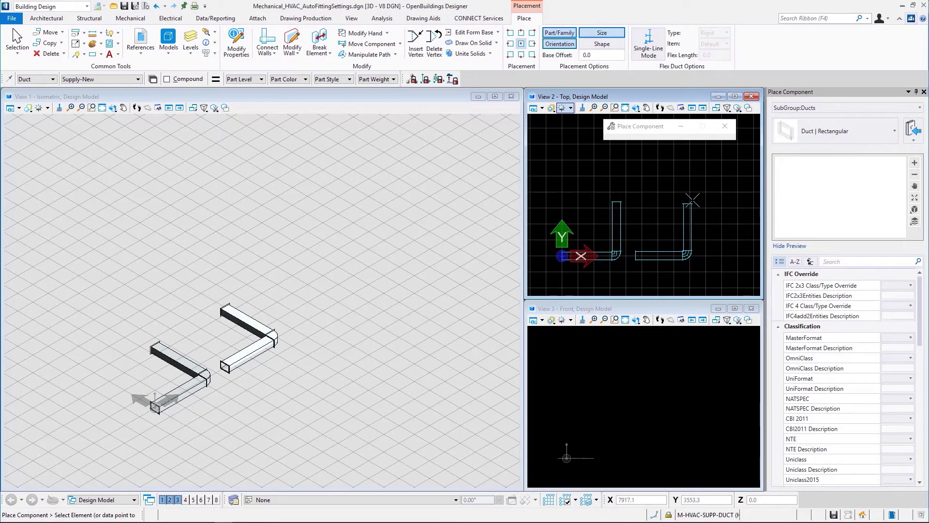
{"action": "key", "text": "Escape"}
{"action": "scroll", "coordinate": [694, 263], "scroll_direction": "up", "scroll_amount": 2}
{"action": "middle_click_drag", "start_coordinate": [693, 262], "coordinate": [587, 266]}
{"action": "middle_click_drag", "start_coordinate": [704, 270], "coordinate": [660, 274]}
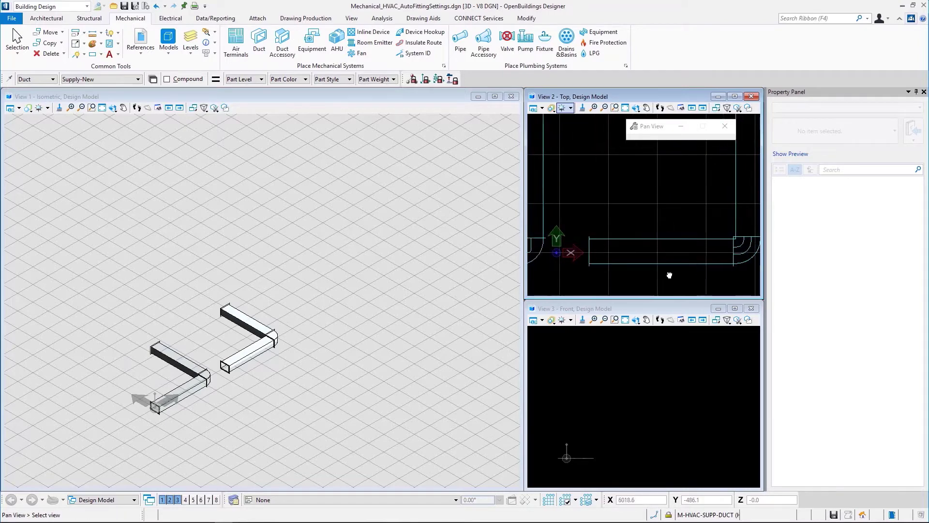
{"action": "key", "text": "Escape"}
{"action": "scroll", "coordinate": [668, 271], "scroll_direction": "down", "scroll_amount": 2}
{"action": "left_click", "coordinate": [676, 271]}
Set the rectangular elbow radius option to Radius with a value of 40 and save the HVAC autofitting preferences.
{"action": "left_click", "coordinate": [417, 351]}
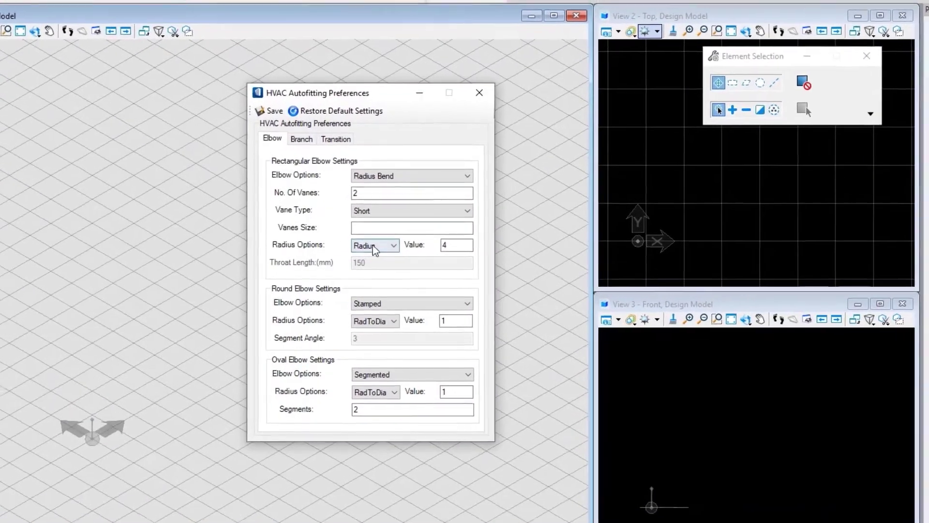
{"action": "left_click", "coordinate": [384, 249]}
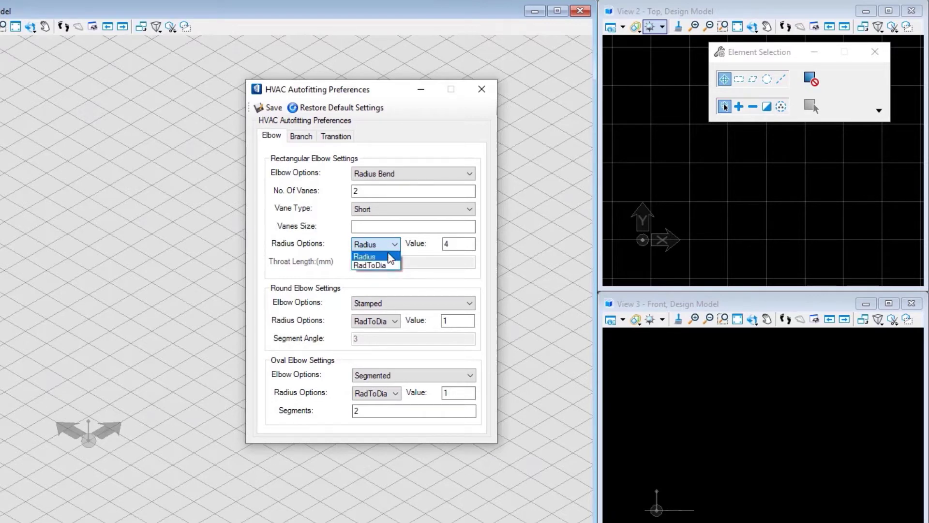
{"action": "left_click", "coordinate": [388, 257]}
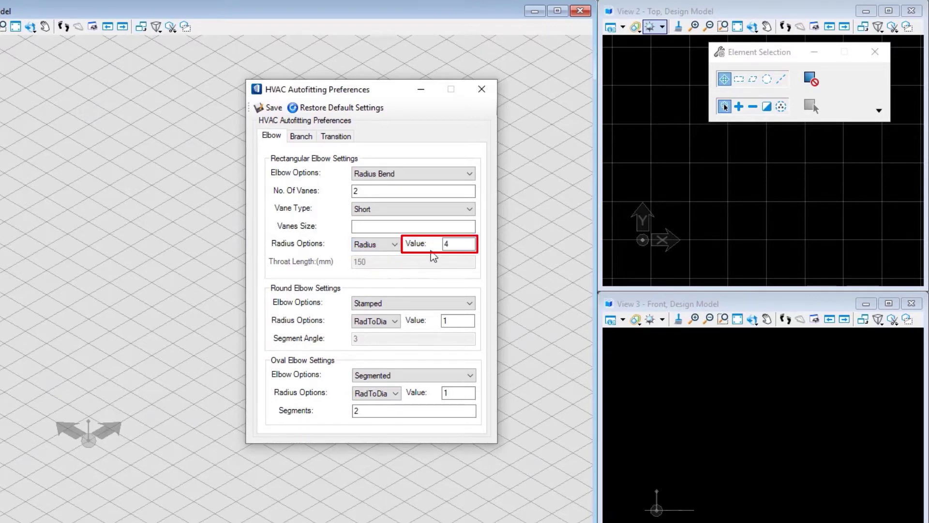
{"action": "double_click", "coordinate": [446, 244]}
{"action": "type", "text": "40"}
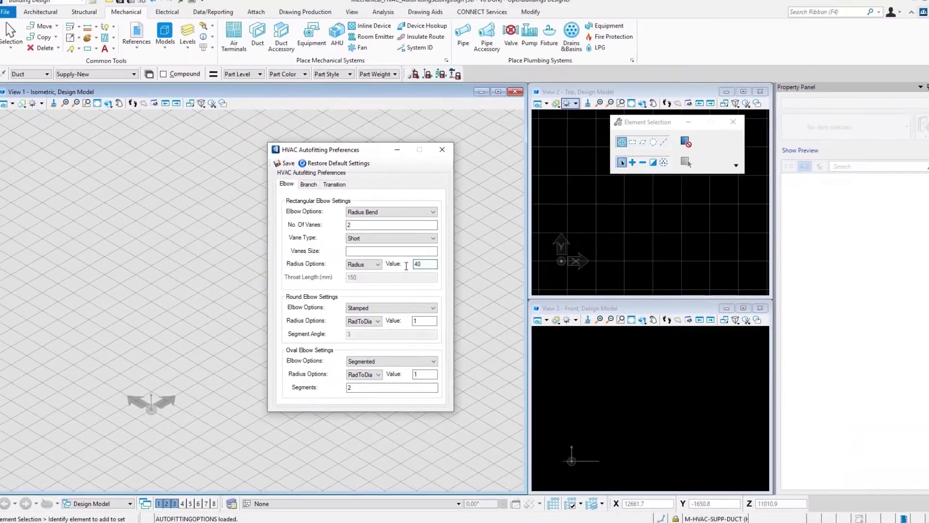
{"action": "left_click", "coordinate": [288, 164]}
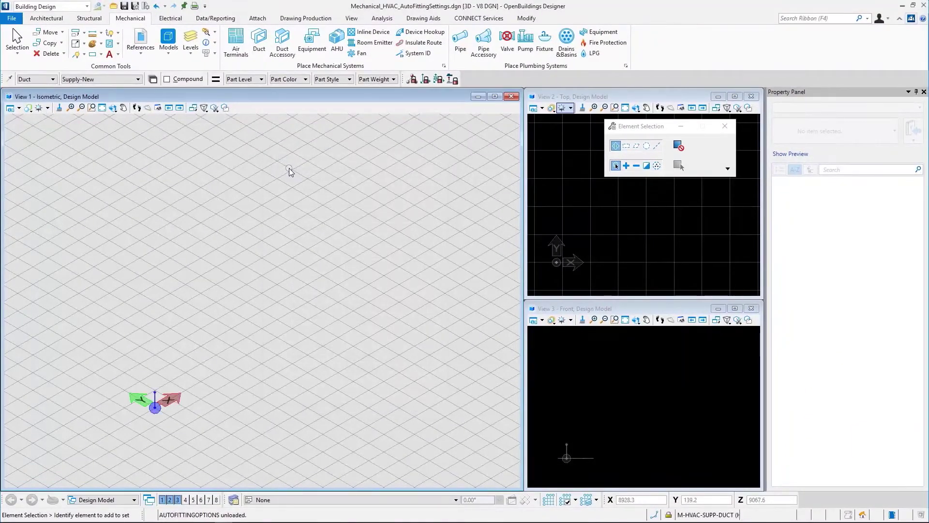
Place an L-shaped rectangular duct run from the origin along X and toward positive Y, and inspect its radius-40 elbow in the top view.
{"action": "left_click", "coordinate": [259, 48]}
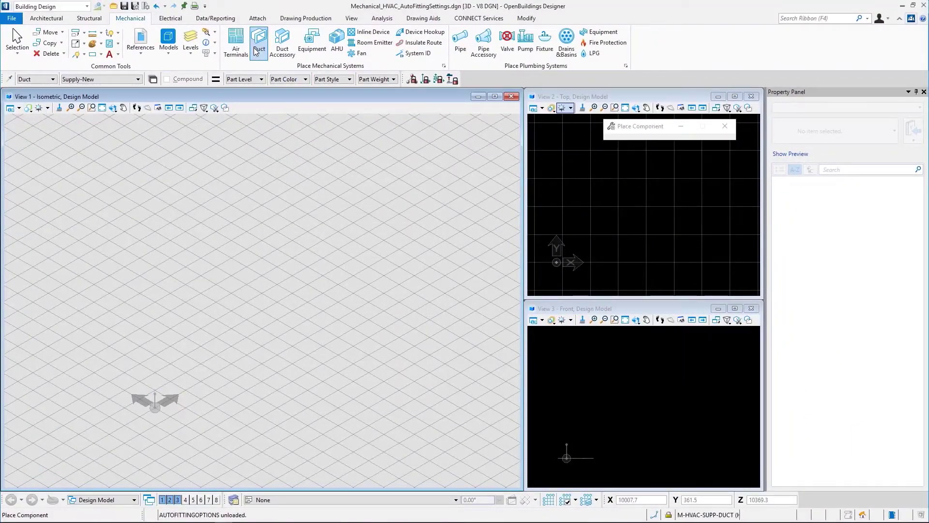
{"action": "left_click", "coordinate": [557, 262]}
{"action": "left_click", "coordinate": [633, 262]}
{"action": "left_click", "coordinate": [635, 197]}
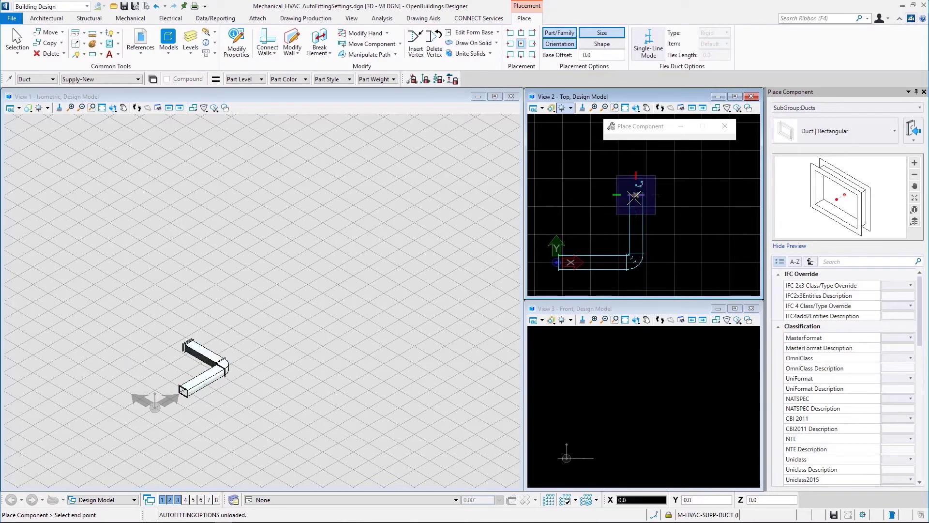
{"action": "right_click", "coordinate": [635, 198]}
{"action": "right_click", "coordinate": [635, 197]}
{"action": "scroll", "coordinate": [632, 255], "scroll_direction": "up", "scroll_amount": 3}
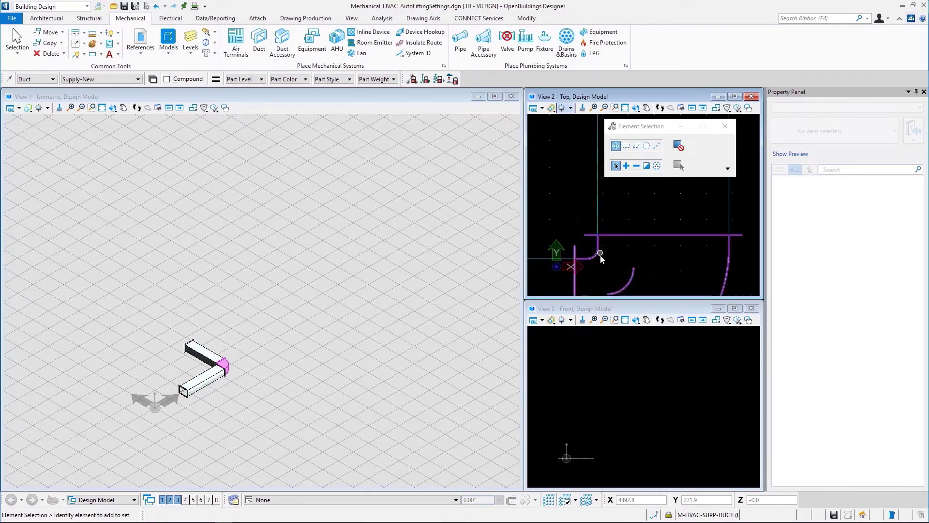
{"action": "scroll", "coordinate": [595, 254], "scroll_direction": "down", "scroll_amount": 3}
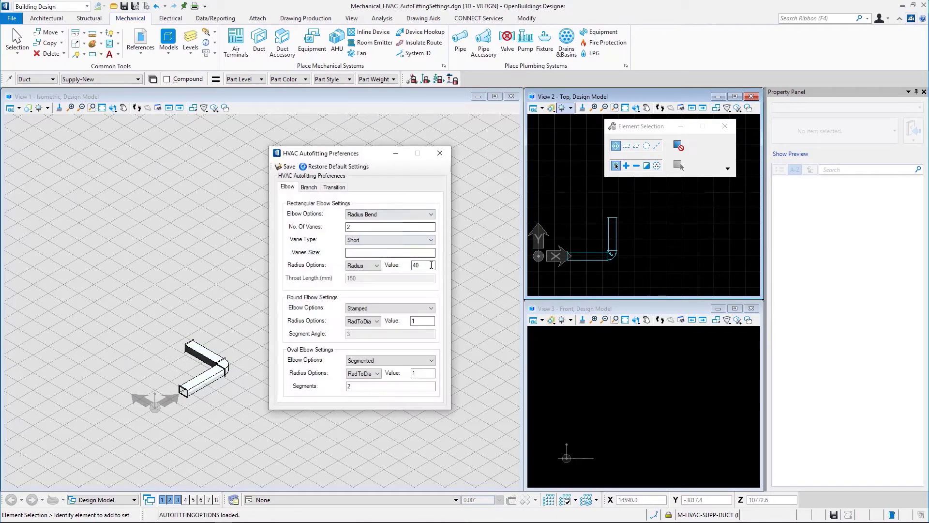
Save a rectangular elbow radius of 240 in the HVAC autofitting preferences and place a second L-shaped duct run beside the first for comparison.
{"action": "type", "text": "240"}
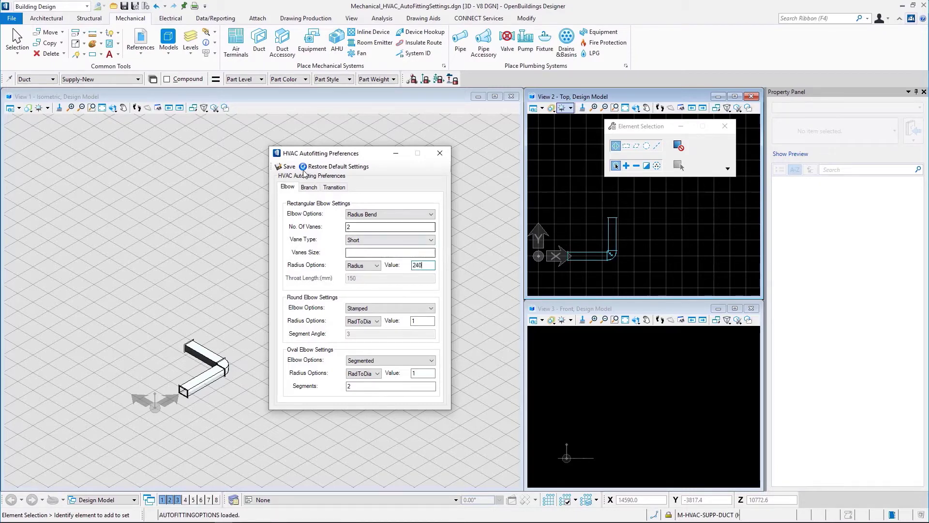
{"action": "left_click", "coordinate": [289, 166]}
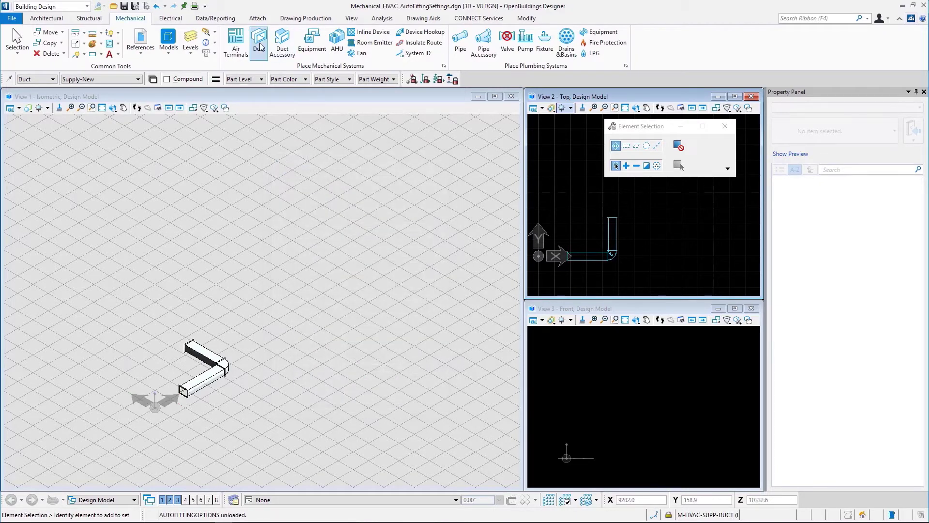
{"action": "left_click", "coordinate": [632, 255]}
{"action": "left_click", "coordinate": [680, 256]}
{"action": "key", "text": "Escape"}
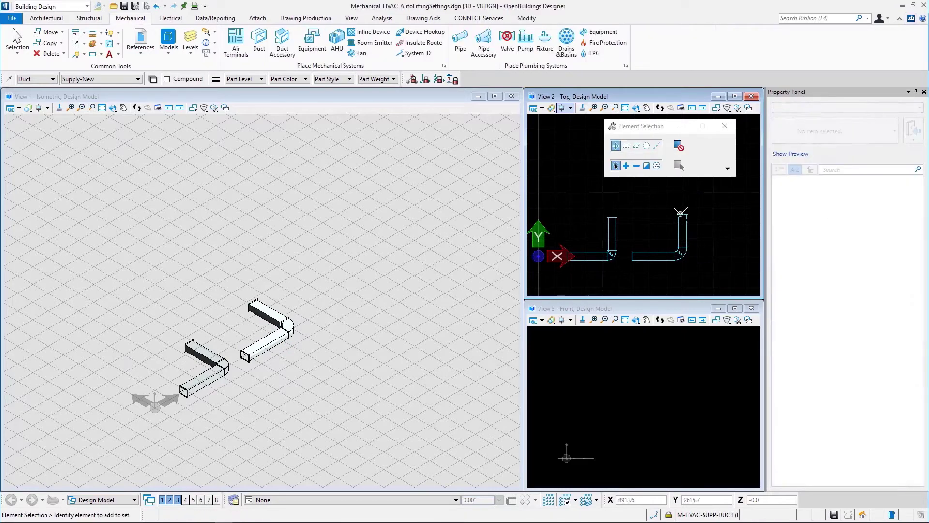
{"action": "scroll", "coordinate": [692, 272], "scroll_direction": "up", "scroll_amount": 3}
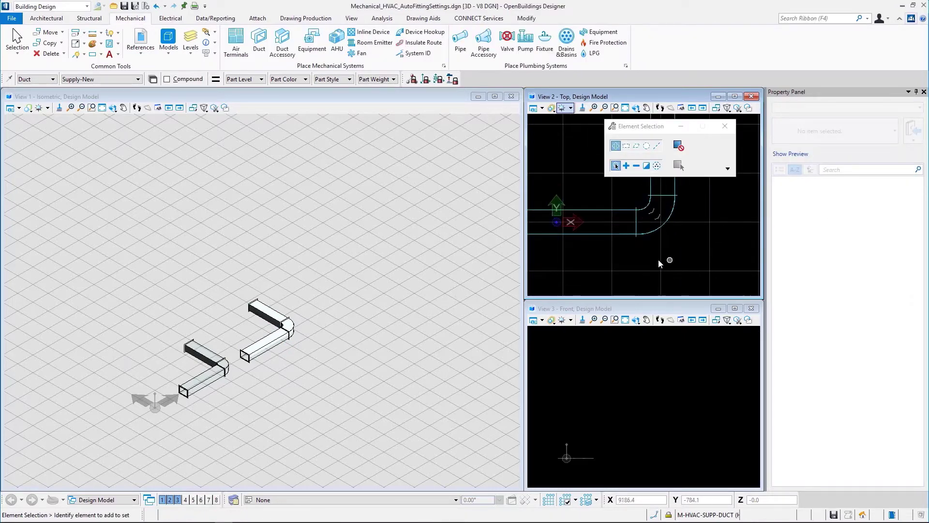
{"action": "scroll", "coordinate": [632, 263], "scroll_direction": "down", "scroll_amount": 2}
{"action": "middle_click_drag", "start_coordinate": [600, 268], "coordinate": [660, 272]}
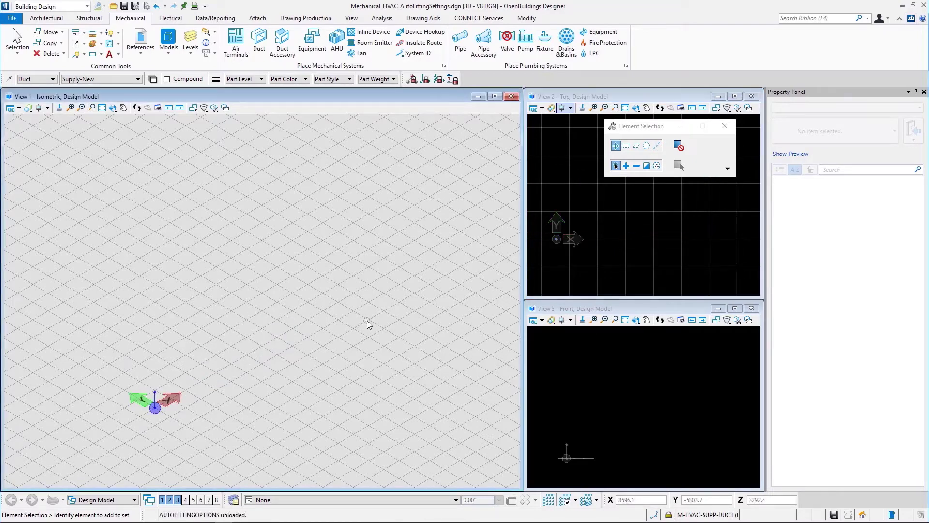
Set the rectangular elbow radius option to RadToDia, replace its value, and save the HVAC autofitting preferences.
{"action": "left_click", "coordinate": [444, 67]}
{"action": "left_click", "coordinate": [373, 267]}
{"action": "left_click", "coordinate": [369, 281]}
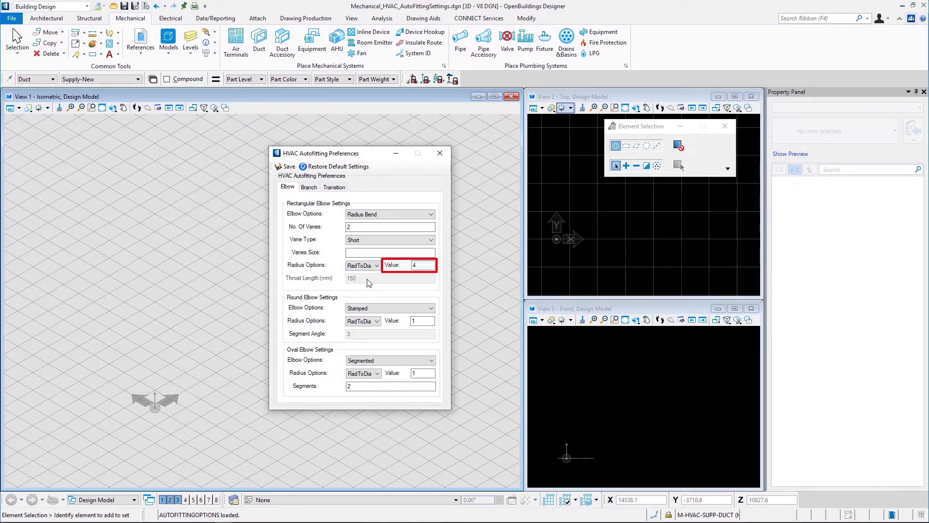
{"action": "double_click", "coordinate": [421, 267]}
{"action": "left_click", "coordinate": [286, 167]}
Place an L-shaped rectangular duct run from the origin along X and about 4400 mm toward positive Y, and inspect its RadToDia elbow.
{"action": "left_click", "coordinate": [259, 45]}
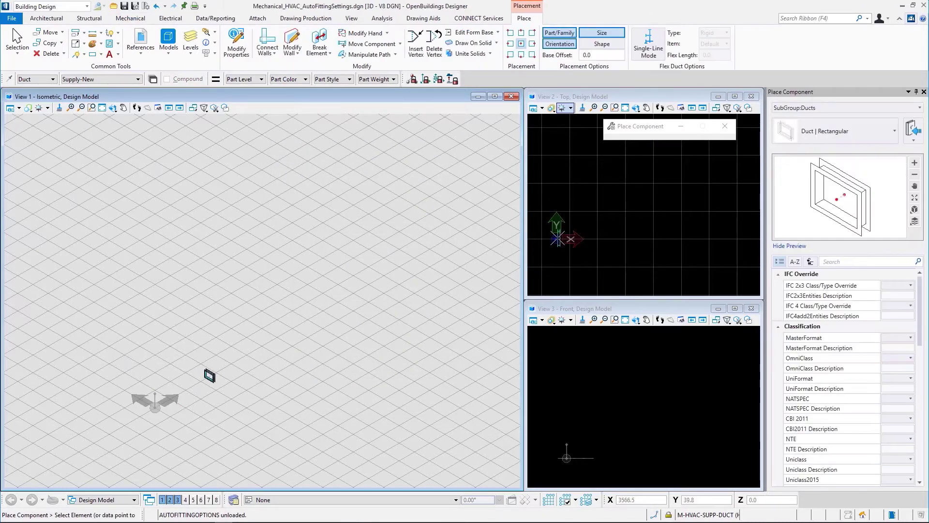
{"action": "left_click", "coordinate": [156, 406]}
{"action": "left_click", "coordinate": [580, 237]}
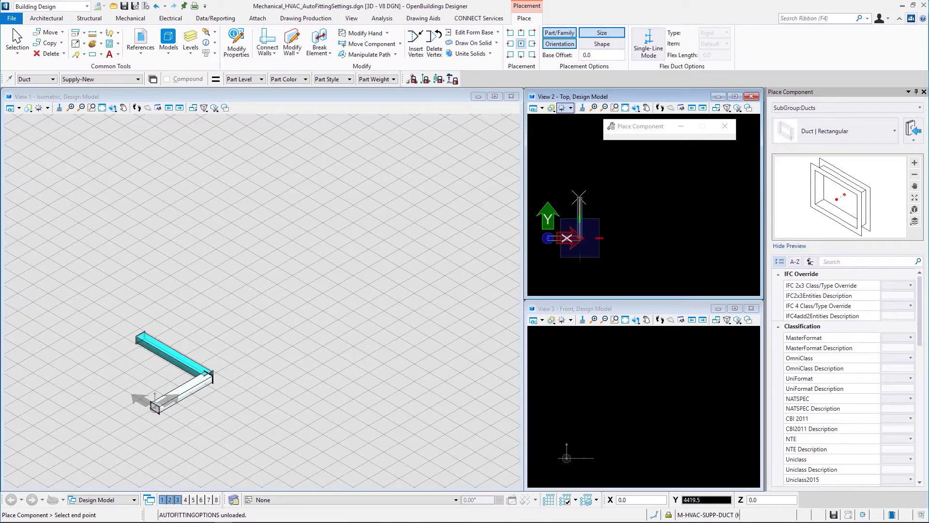
{"action": "right_click", "coordinate": [580, 213]}
{"action": "scroll", "coordinate": [583, 227], "scroll_direction": "up", "scroll_amount": 3}
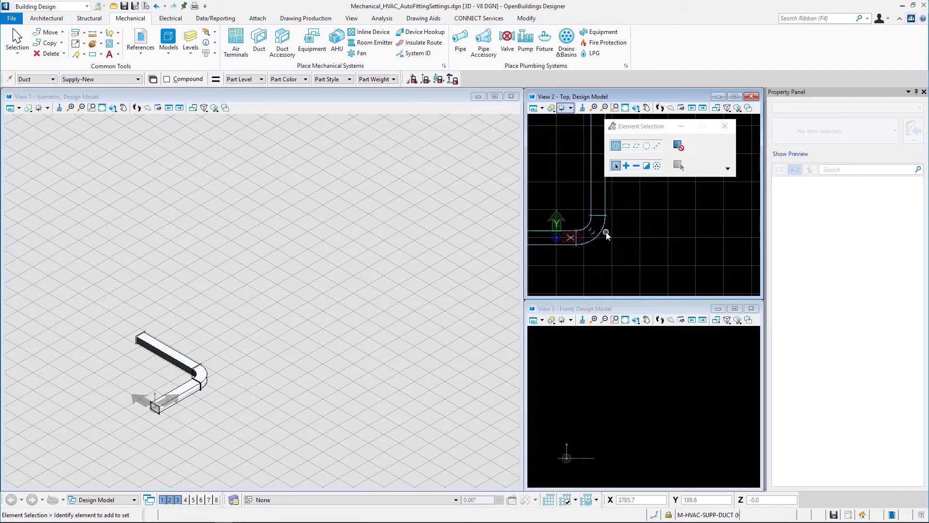
{"action": "scroll", "coordinate": [607, 234], "scroll_direction": "down", "scroll_amount": 2}
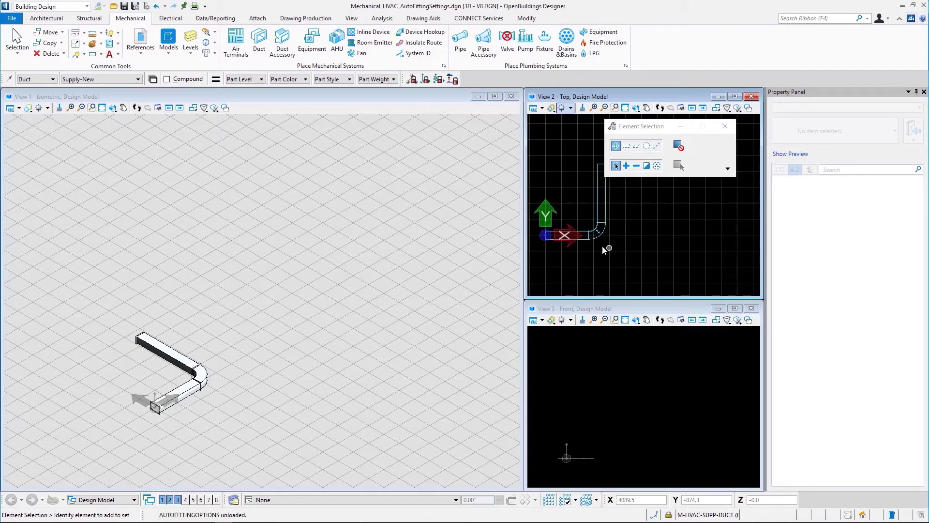
Save a RadToDia value of 2 for rectangular elbows and place a second L-shaped duct run beside the existing one for comparison.
{"action": "left_click", "coordinate": [444, 66]}
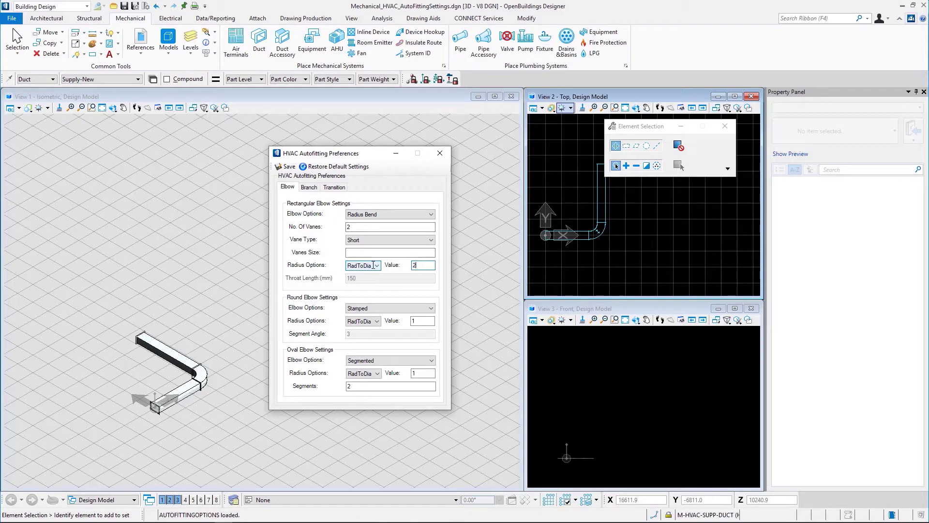
{"action": "left_click", "coordinate": [287, 166]}
{"action": "left_click", "coordinate": [258, 46]}
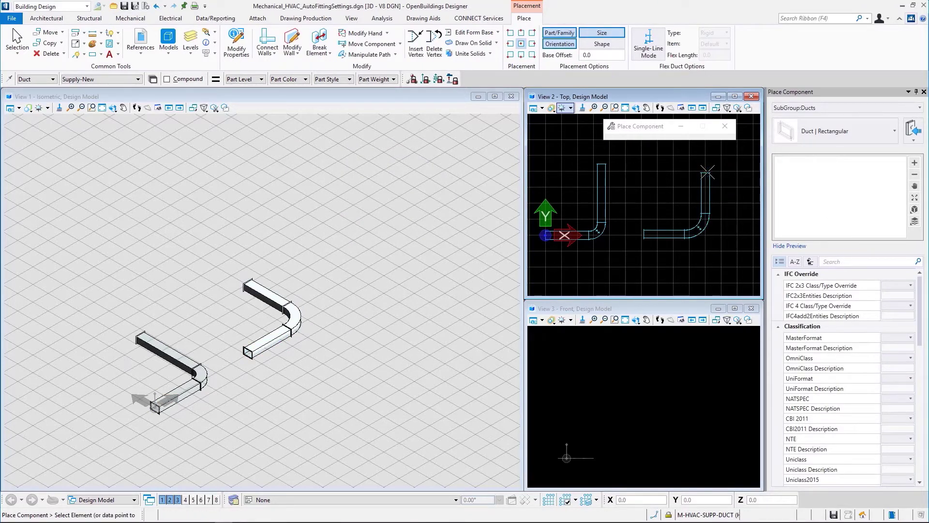
{"action": "key", "text": "Escape"}
{"action": "middle_click_drag", "start_coordinate": [621, 258], "coordinate": [621, 258]}
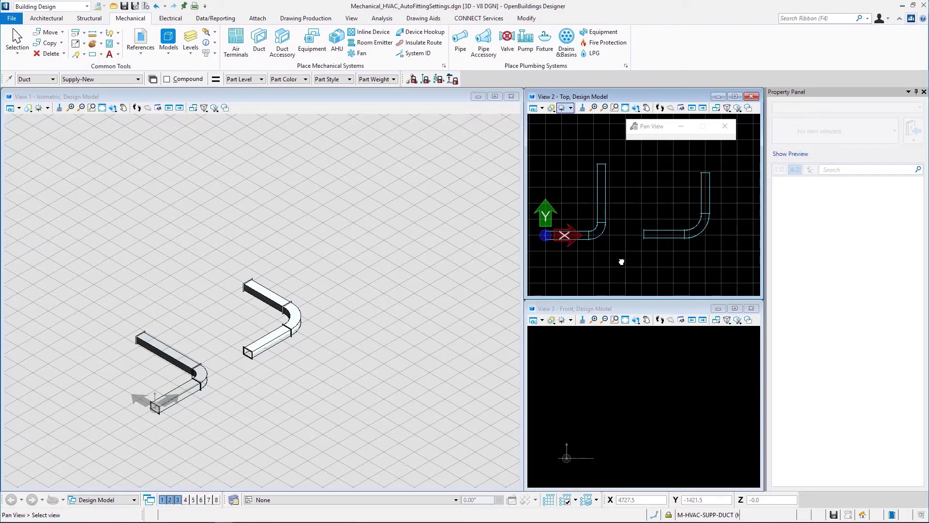
{"action": "left_click_drag", "start_coordinate": [621, 258], "coordinate": [624, 265]}
{"action": "right_click", "coordinate": [626, 264]}
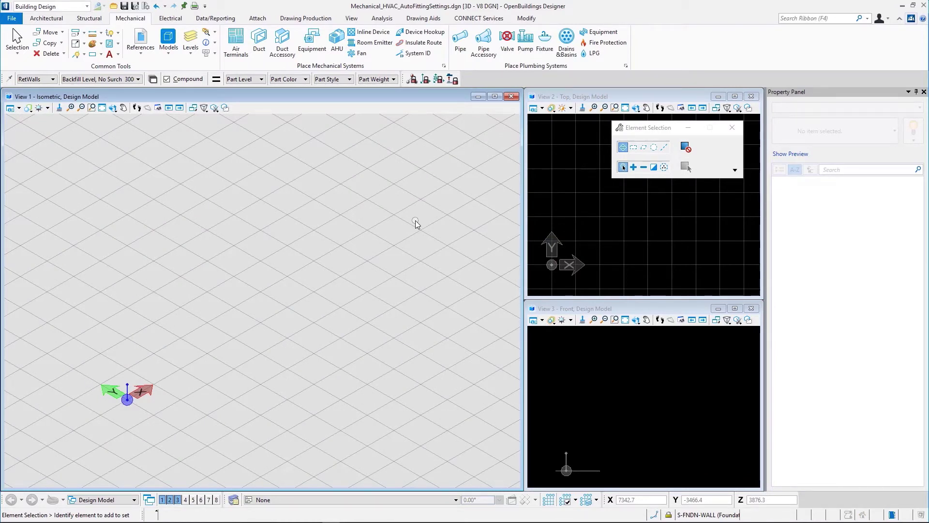
Set the rectangular elbow option to Mitered with a throat length of 150 mm and save the HVAC autofitting preferences.
{"action": "left_click", "coordinate": [443, 65]}
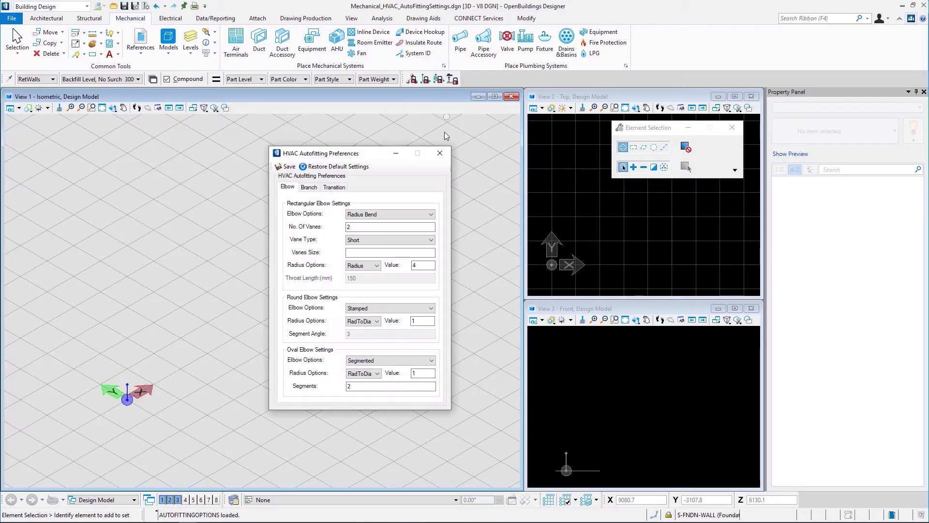
{"action": "left_click", "coordinate": [405, 214]}
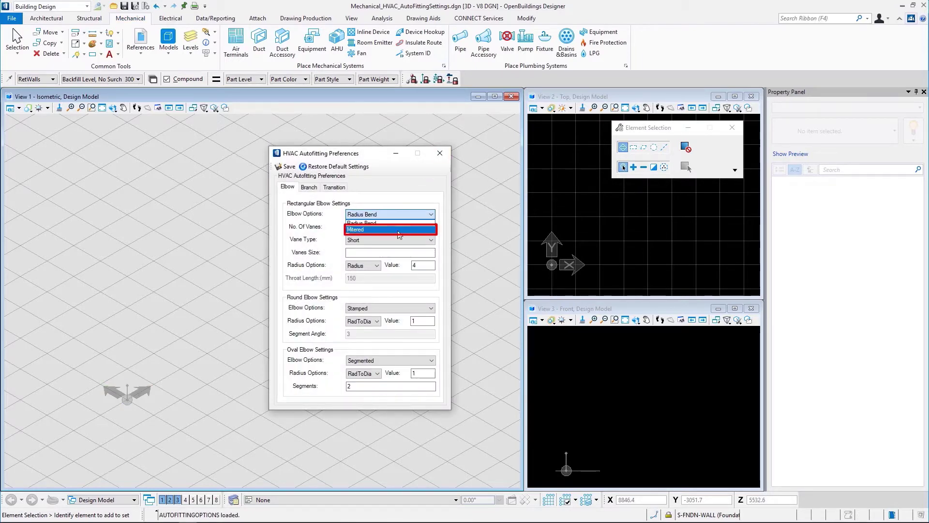
{"action": "left_click", "coordinate": [400, 230]}
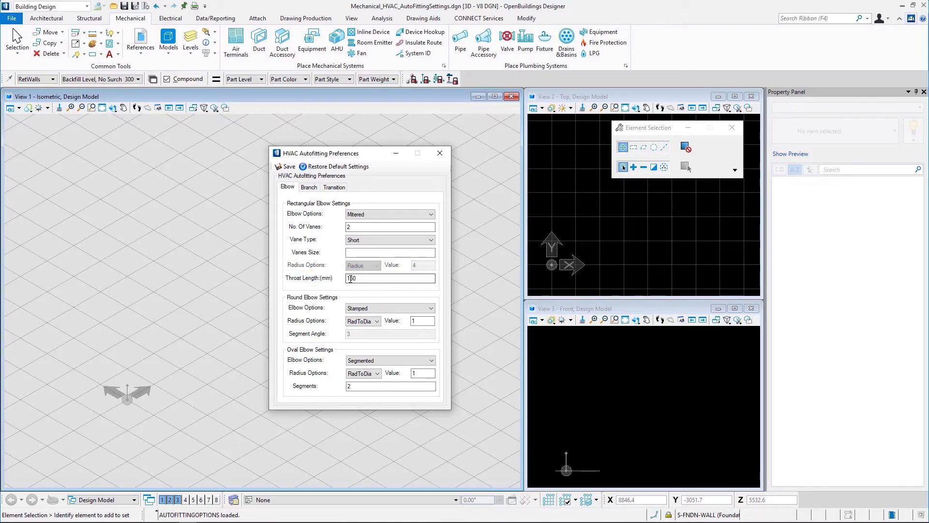
{"action": "left_click", "coordinate": [289, 168]}
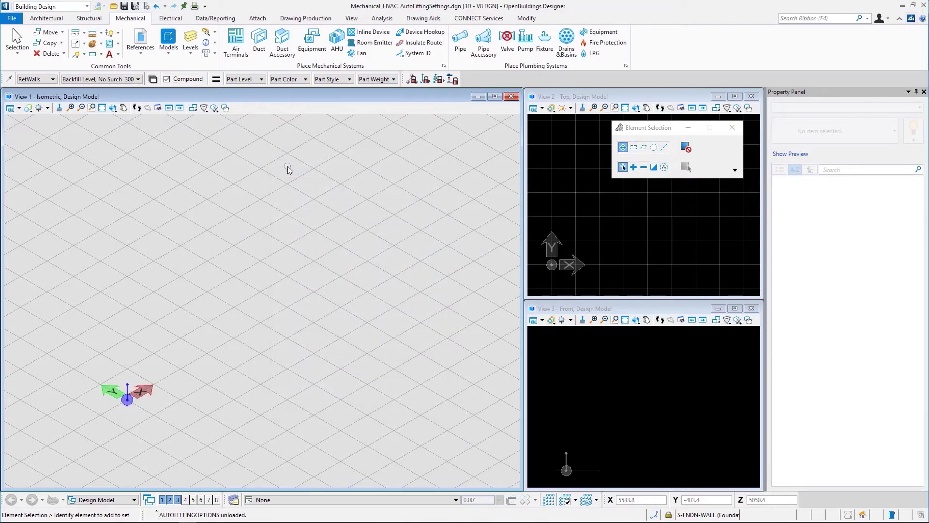
Place an L-shaped rectangular duct run from the origin along X and toward positive Y, and inspect its mitered elbow.
{"action": "left_click", "coordinate": [259, 46]}
{"action": "left_click", "coordinate": [552, 265]}
{"action": "left_click", "coordinate": [677, 265]}
{"action": "left_click", "coordinate": [677, 155]}
{"action": "right_click", "coordinate": [679, 270]}
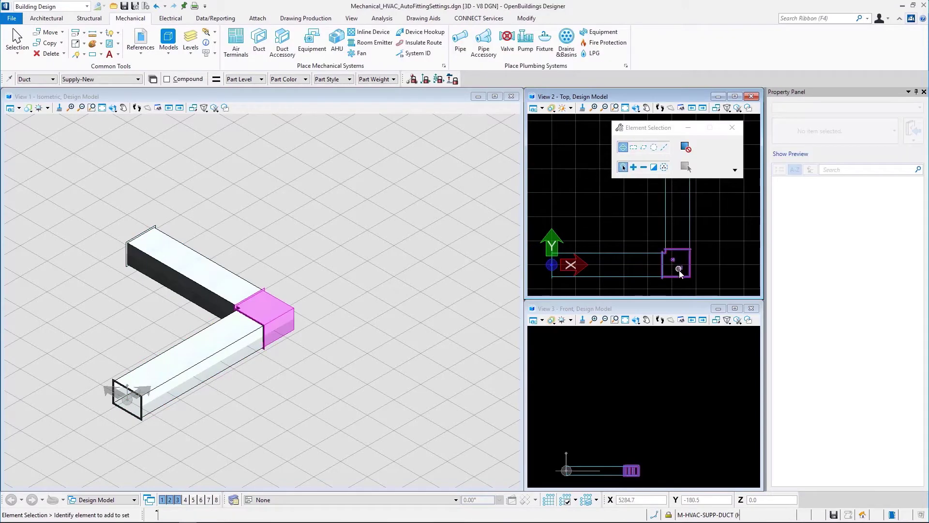
{"action": "left_click", "coordinate": [615, 320]}
{"action": "scroll", "coordinate": [679, 264], "scroll_direction": "up", "scroll_amount": 2}
{"action": "scroll", "coordinate": [664, 266], "scroll_direction": "down", "scroll_amount": 1}
{"action": "middle_click_drag", "start_coordinate": [688, 261], "coordinate": [635, 254]}
{"action": "scroll", "coordinate": [635, 253], "scroll_direction": "up", "scroll_amount": 2}
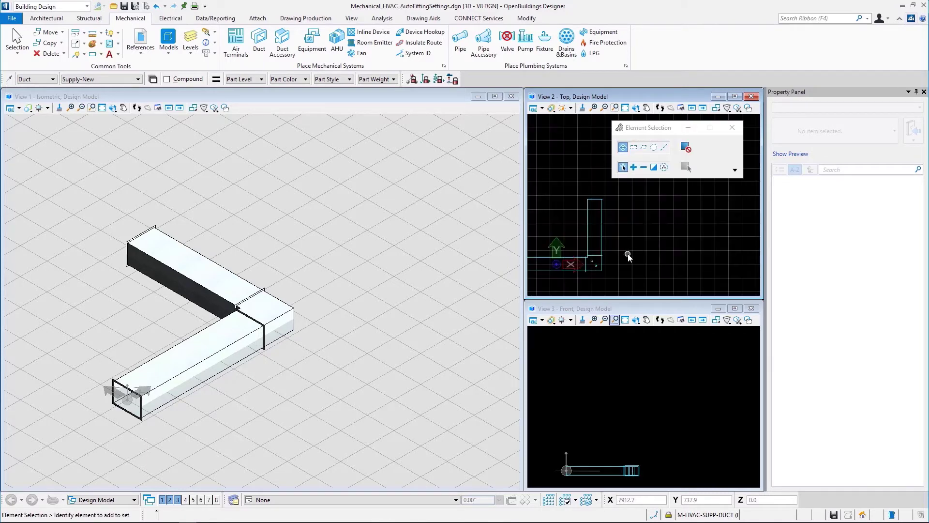
Set the throat length for mitered rectangular elbows to 300 mm and save the HVAC autofitting preferences.
{"action": "left_click", "coordinate": [444, 65]}
{"action": "double_click", "coordinate": [355, 278]}
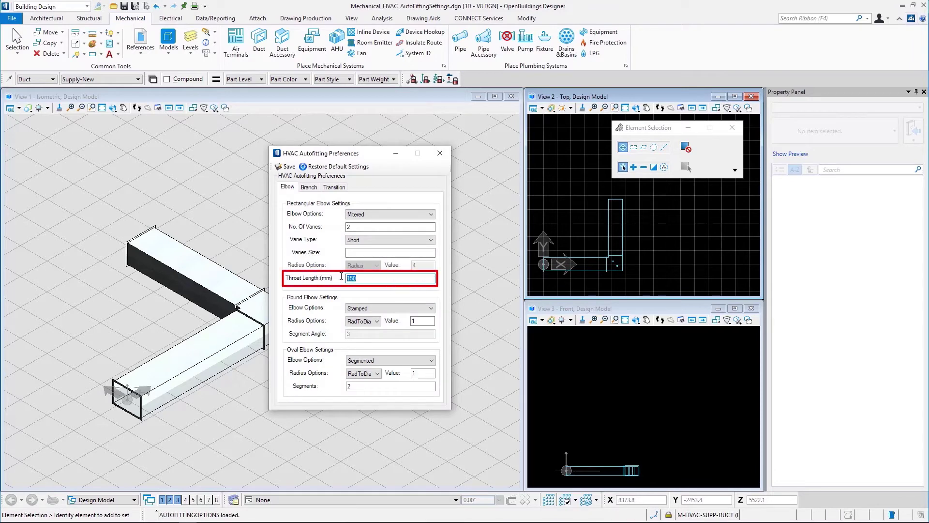
{"action": "type", "text": "300"}
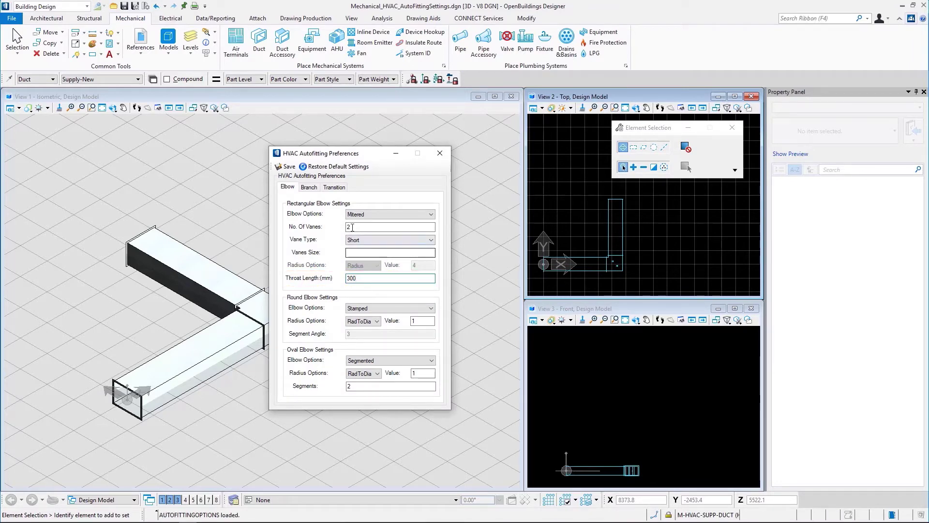
{"action": "left_click", "coordinate": [286, 166]}
Place a second L-shaped rectangular duct run beside the 150 mm throat run and compare the two mitered elbows.
{"action": "left_click", "coordinate": [259, 48]}
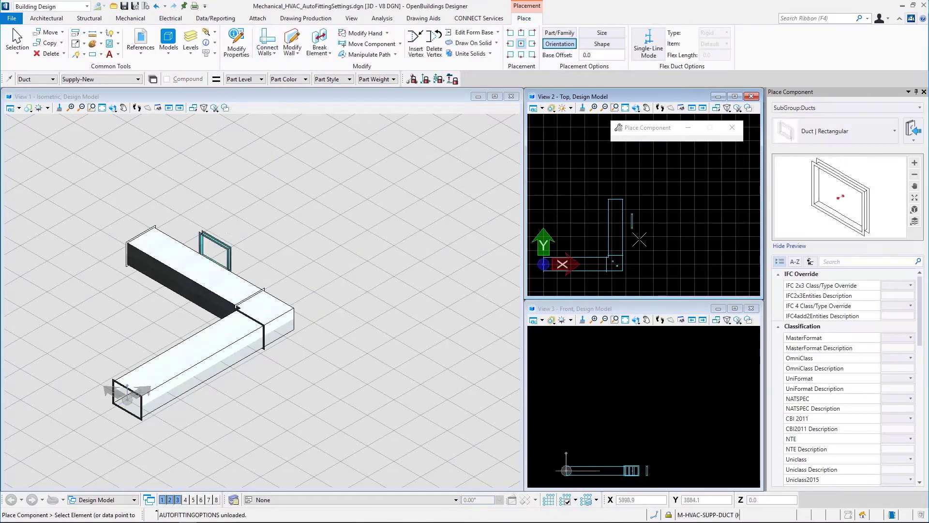
{"action": "right_click", "coordinate": [706, 196]}
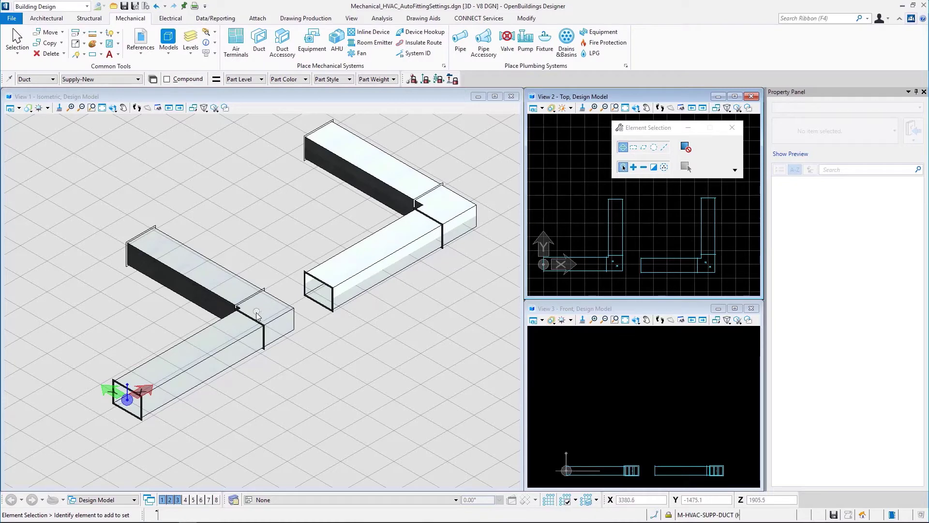
{"action": "mouse_move", "coordinate": [256, 322]}
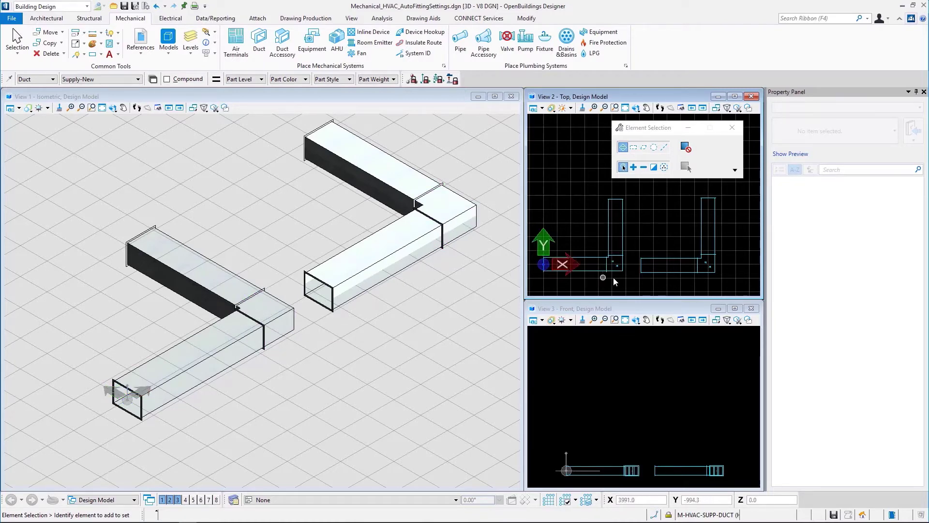
{"action": "scroll", "coordinate": [622, 276], "scroll_direction": "up", "scroll_amount": 2}
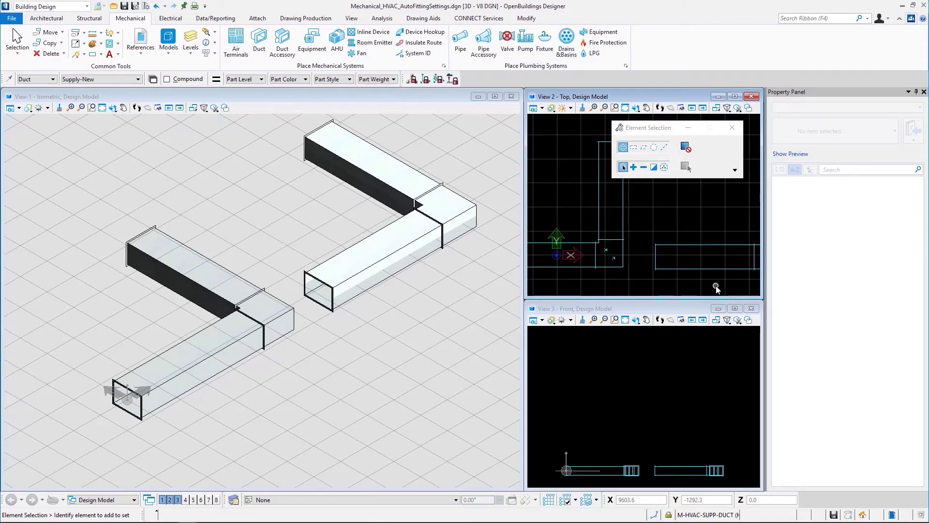
{"action": "middle_click_drag", "start_coordinate": [716, 287], "coordinate": [695, 283]}
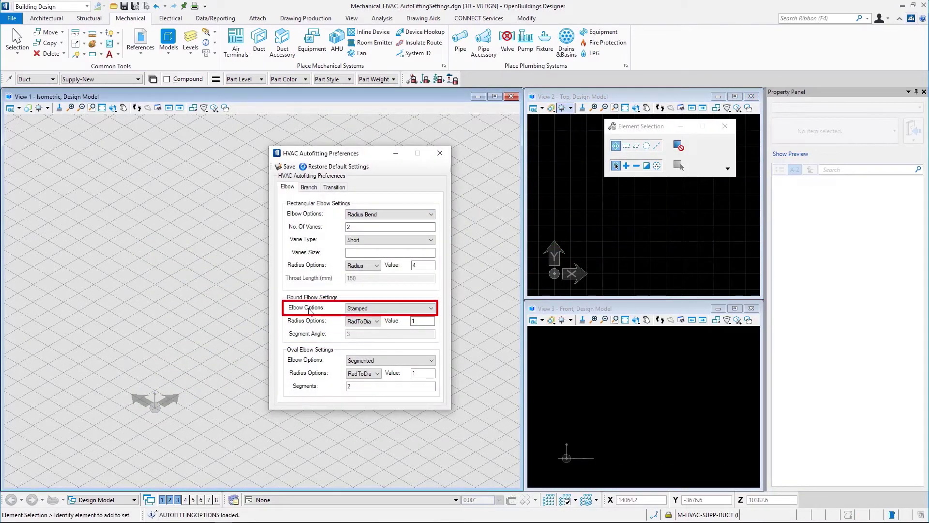
Choose Stamped as the round elbow option and RadToDia as its radius option in the HVAC autofitting preferences.
{"action": "left_click", "coordinate": [399, 311]}
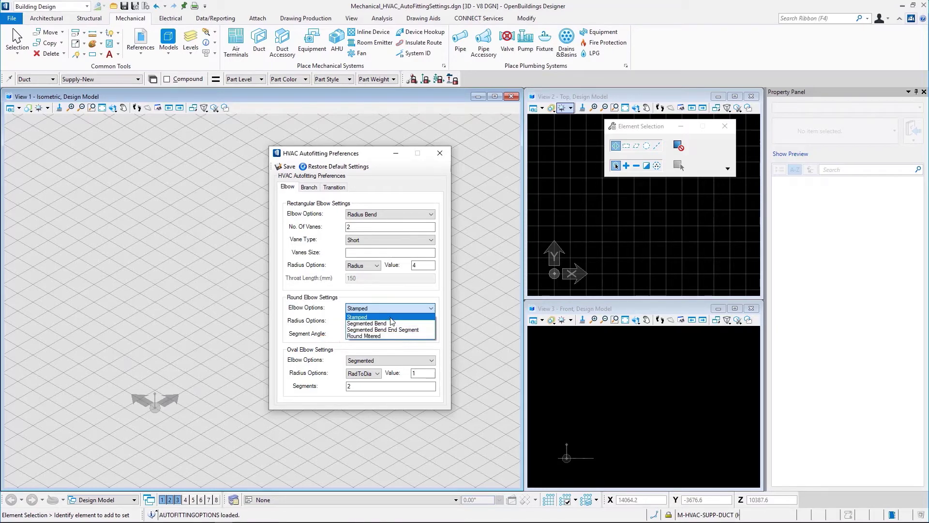
{"action": "left_click", "coordinate": [391, 317]}
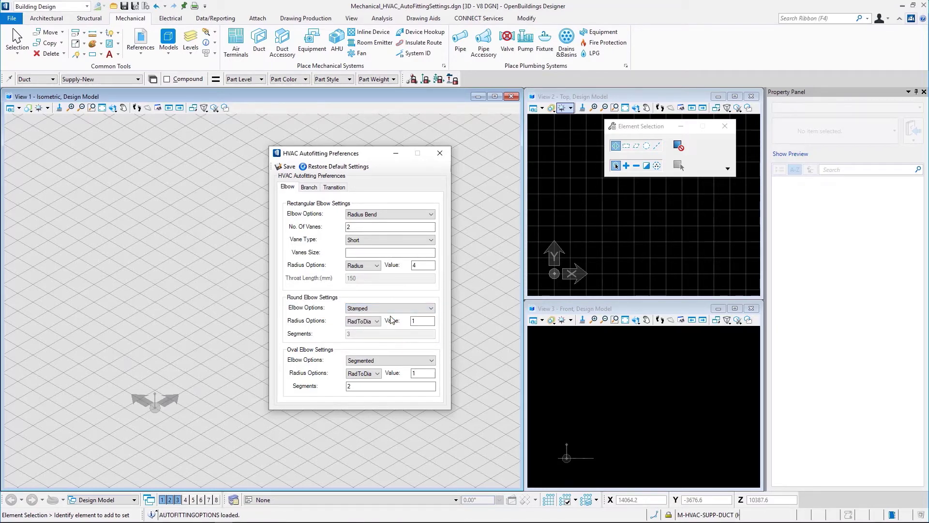
{"action": "left_click", "coordinate": [374, 322]}
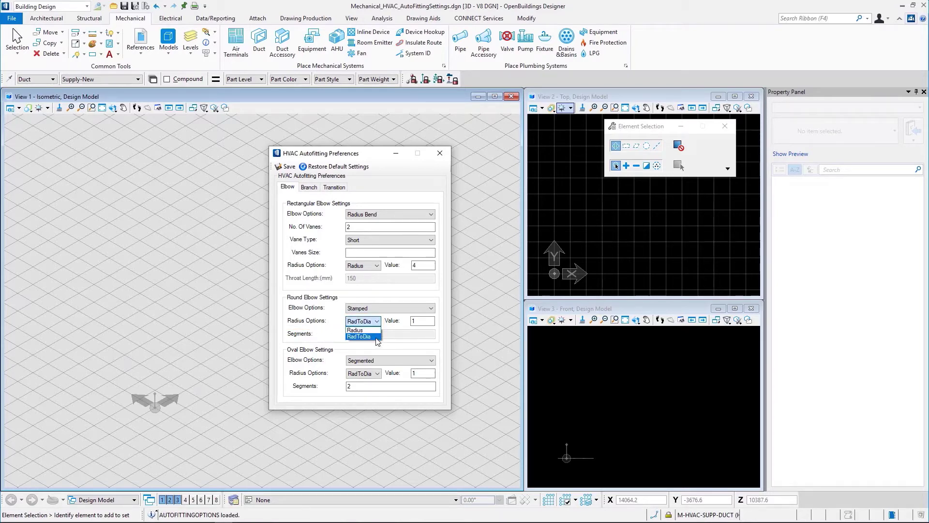
{"action": "left_click", "coordinate": [378, 337]}
Set the round elbow option to Segmented Bend with the RadToDia radius option and finish with the autofitting preferences.
{"action": "left_click", "coordinate": [387, 307]}
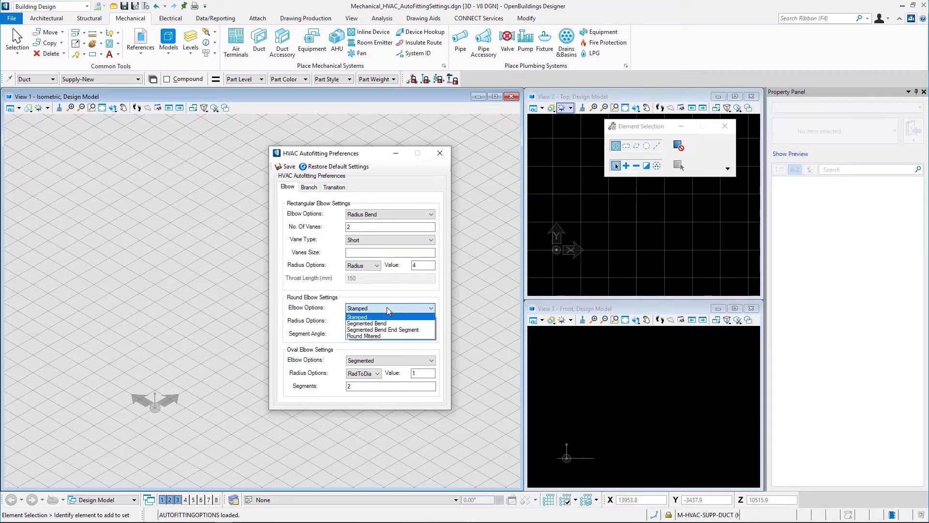
{"action": "left_click", "coordinate": [386, 323]}
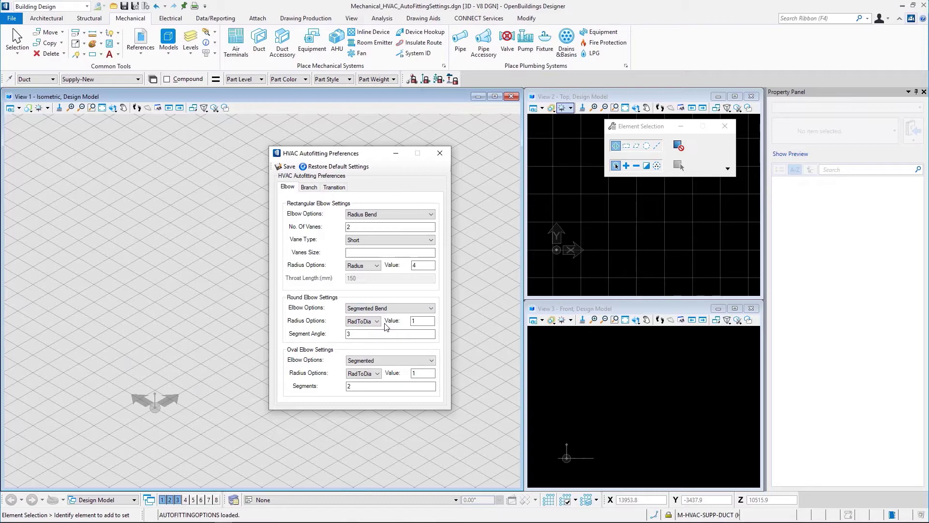
{"action": "left_click", "coordinate": [375, 325]}
{"action": "left_click", "coordinate": [363, 336]}
{"action": "left_click", "coordinate": [440, 153]}
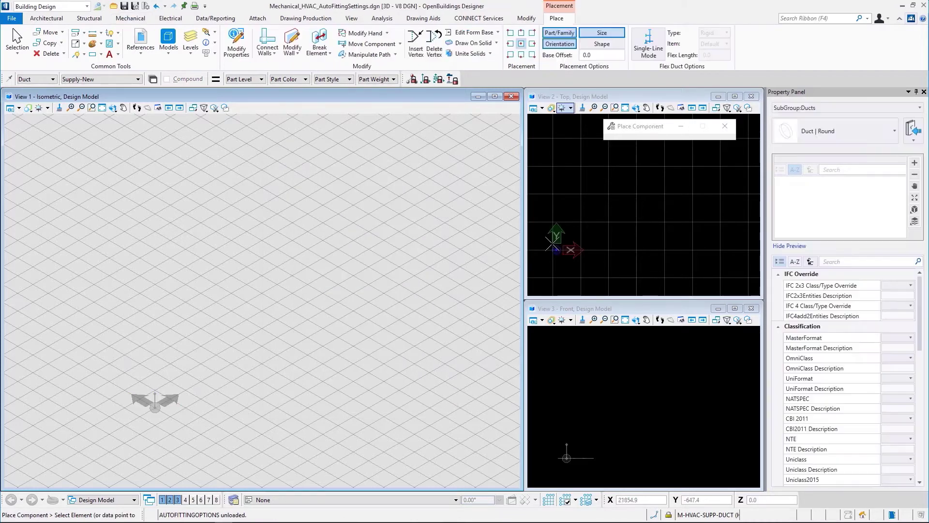
Place an L-shaped round duct run from the origin, about 4300 mm along X and toward positive Y, and inspect its segmented elbow.
{"action": "left_click", "coordinate": [577, 255]}
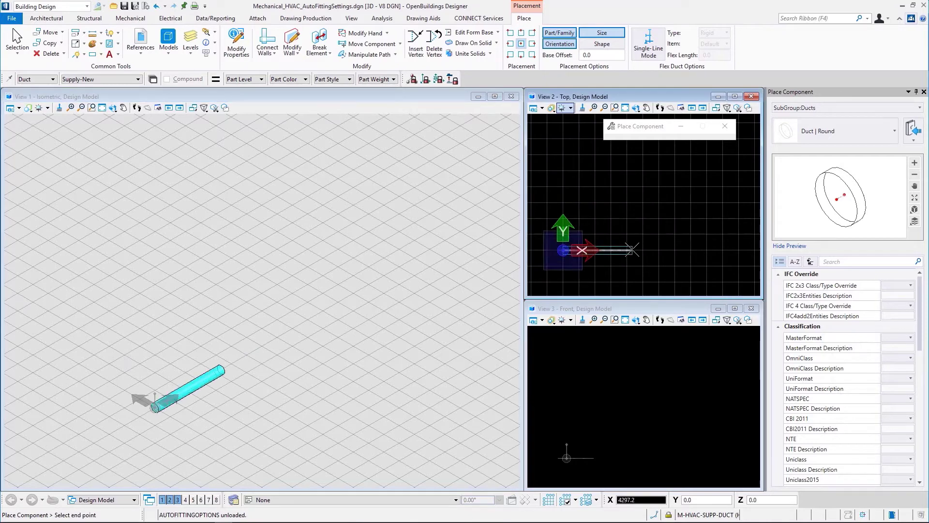
{"action": "left_click", "coordinate": [632, 250]}
{"action": "left_click", "coordinate": [633, 165]}
{"action": "right_click", "coordinate": [644, 198]}
{"action": "scroll", "coordinate": [644, 254], "scroll_direction": "up", "scroll_amount": 6}
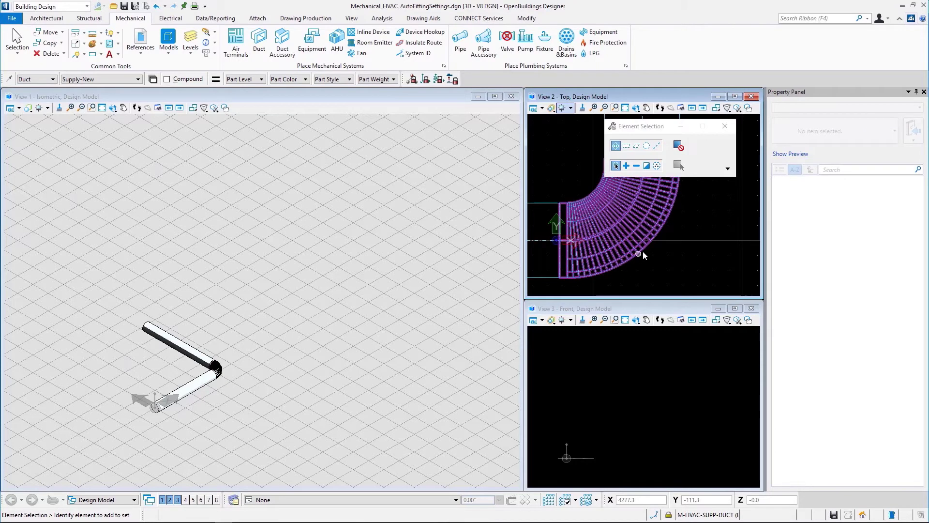
Set the segment angle for round elbows to 30 and save the HVAC autofitting preferences.
{"action": "left_click", "coordinate": [444, 65]}
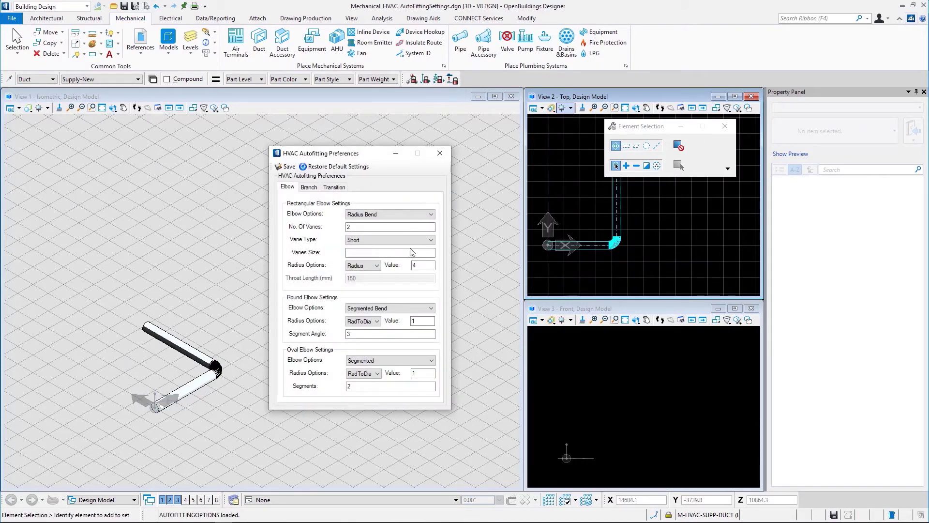
{"action": "double_click", "coordinate": [349, 333]}
{"action": "left_click", "coordinate": [286, 166]}
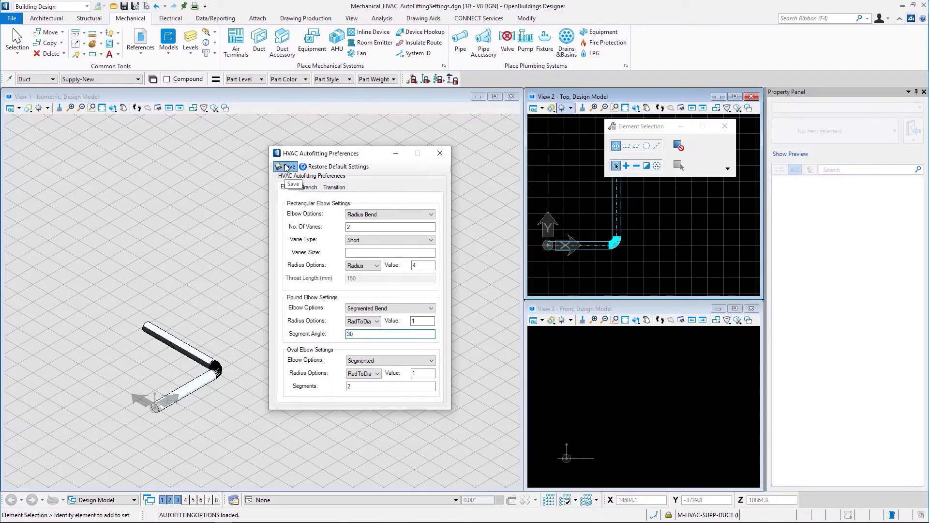
Place a second L-shaped round duct run beside the first, about 3460 mm along X and toward positive Y, and compare the segmented elbows.
{"action": "left_click", "coordinate": [267, 55]}
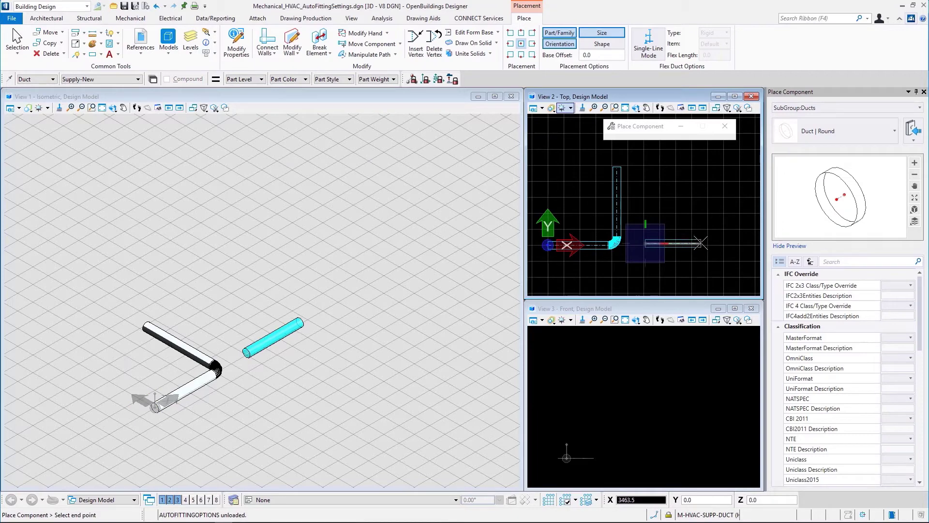
{"action": "key", "text": "Escape"}
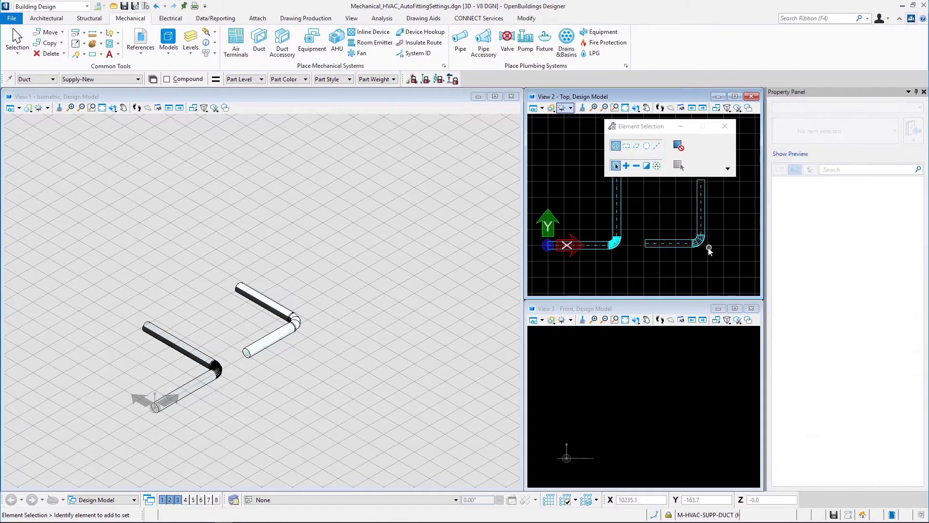
{"action": "scroll", "coordinate": [708, 249], "scroll_direction": "up", "scroll_amount": 5}
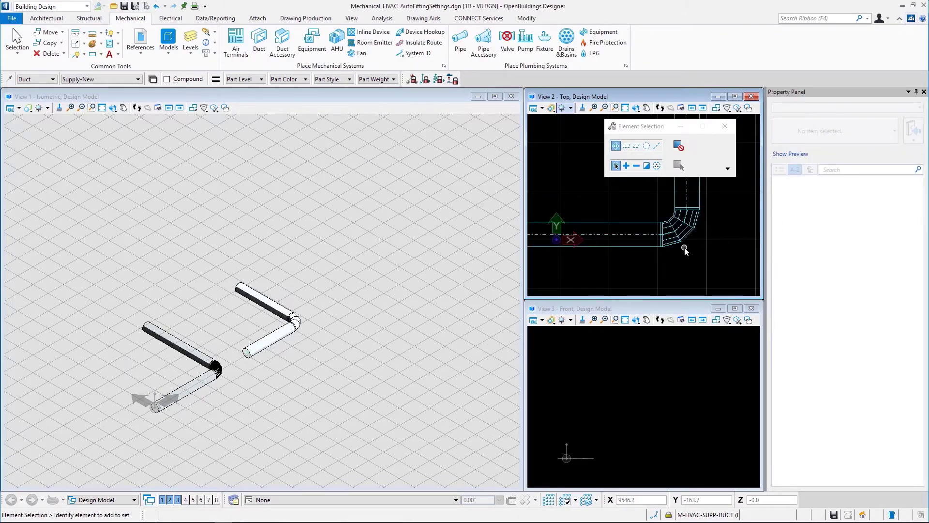
{"action": "scroll", "coordinate": [685, 248], "scroll_direction": "up", "scroll_amount": 2}
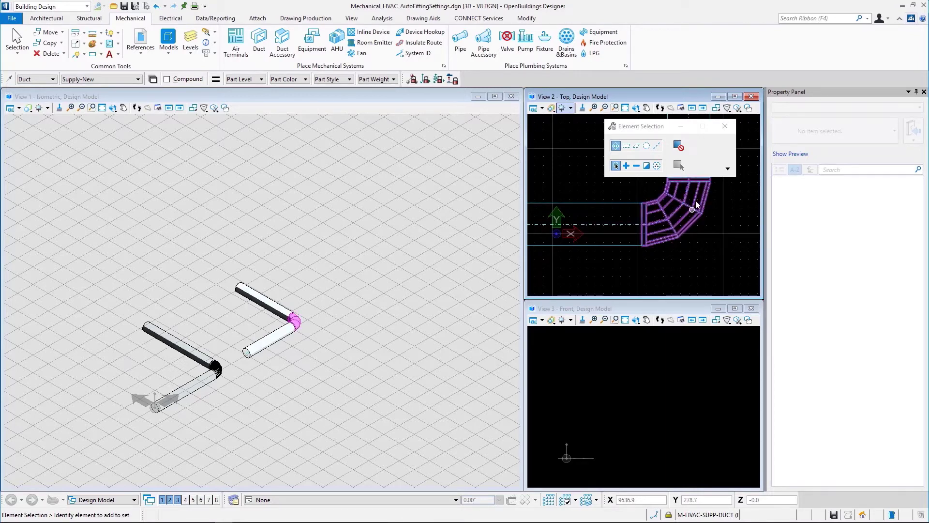
{"action": "middle_click_drag", "start_coordinate": [717, 228], "coordinate": [716, 252]}
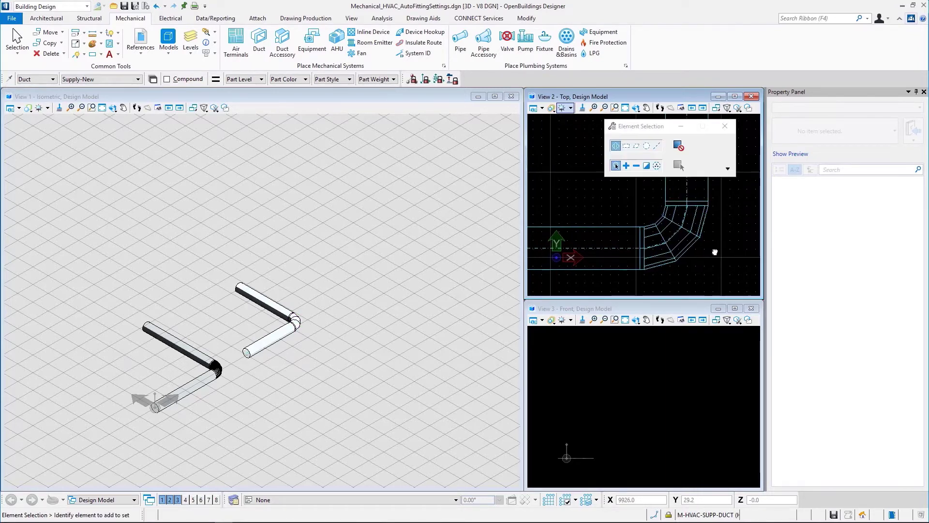
{"action": "scroll", "coordinate": [716, 252], "scroll_direction": "down", "scroll_amount": 5}
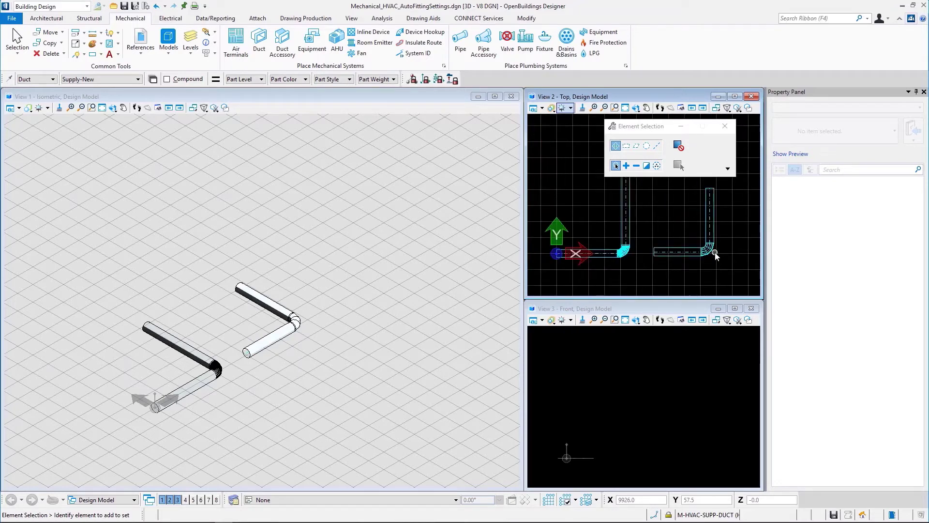
{"action": "middle_click_drag", "start_coordinate": [687, 216], "coordinate": [689, 227]}
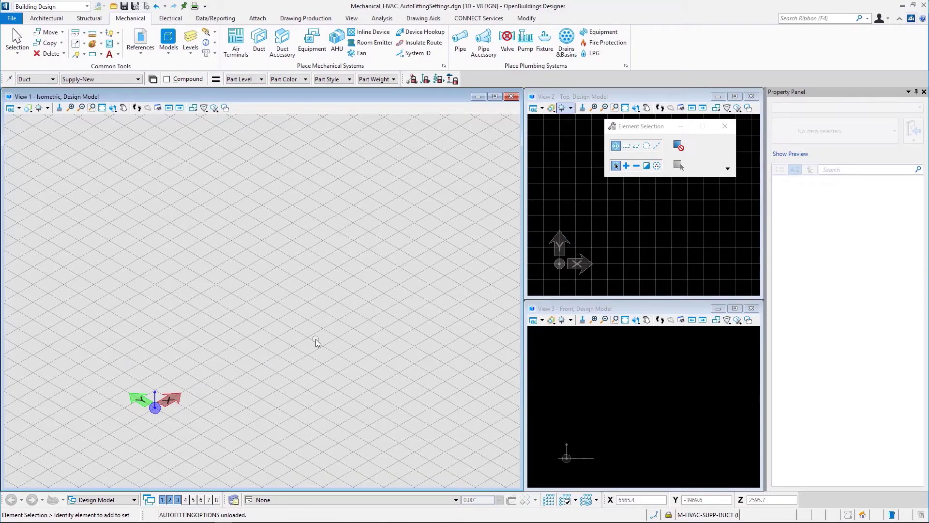
Choose Segmented Bend End Segment as the round elbow option with 3 segments and save the autofitting preferences.
{"action": "left_click", "coordinate": [444, 67]}
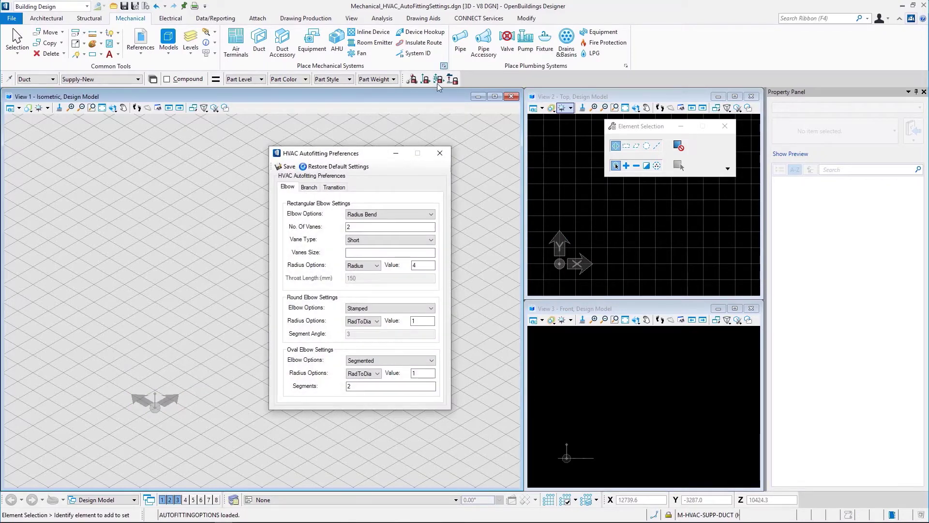
{"action": "left_click", "coordinate": [387, 309]}
{"action": "left_click", "coordinate": [379, 334]}
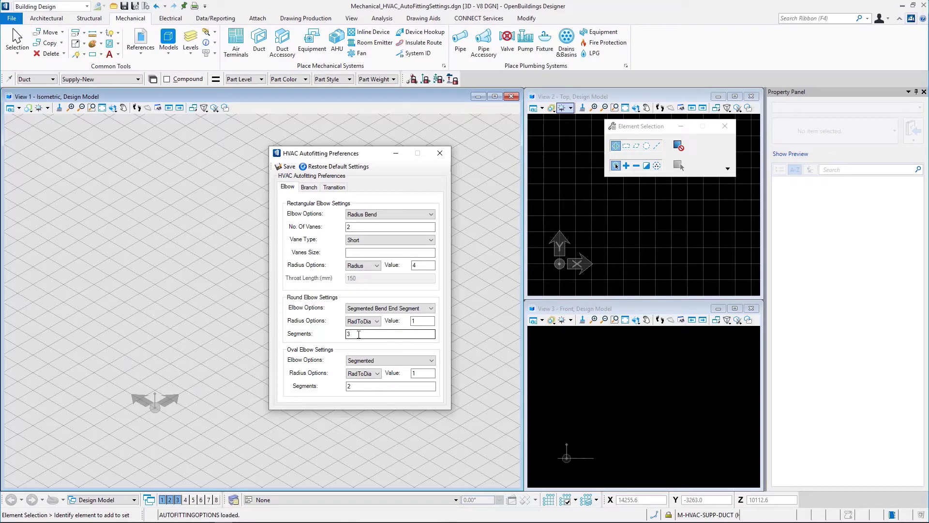
{"action": "left_click", "coordinate": [287, 167]}
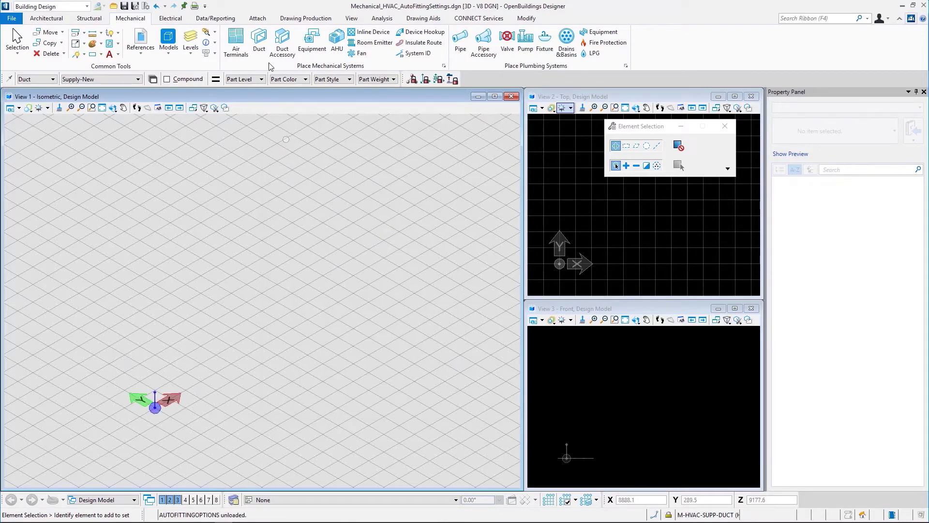
Place an L-shaped round duct run from the origin along X and toward positive Y, and inspect its end-segment elbow.
{"action": "left_click", "coordinate": [259, 48]}
{"action": "left_click", "coordinate": [560, 264]}
{"action": "left_click", "coordinate": [621, 262]}
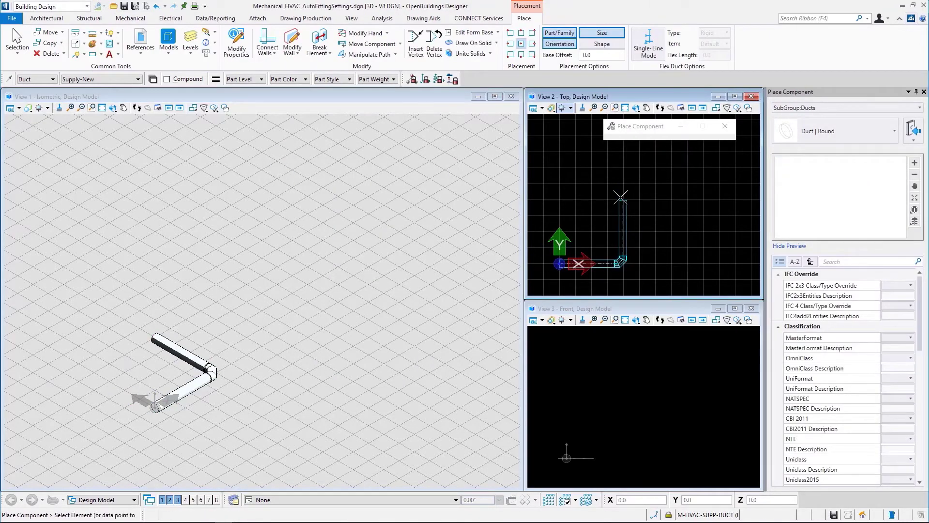
{"action": "left_click", "coordinate": [621, 197]}
{"action": "right_click", "coordinate": [621, 197]}
{"action": "scroll", "coordinate": [625, 276], "scroll_direction": "up", "scroll_amount": 4}
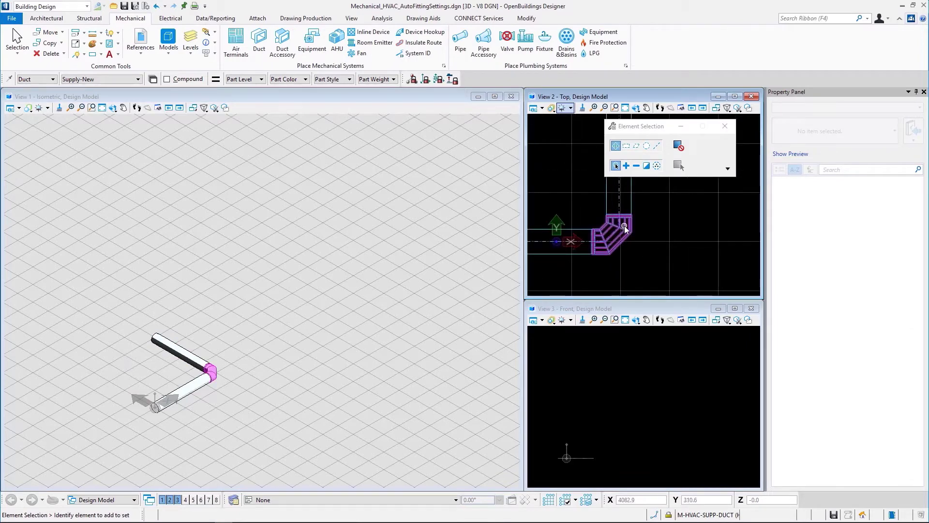
{"action": "scroll", "coordinate": [613, 242], "scroll_direction": "down", "scroll_amount": 3}
Set the number of segments for round elbows to 30 and save the autofitting preferences.
{"action": "left_click", "coordinate": [444, 67]}
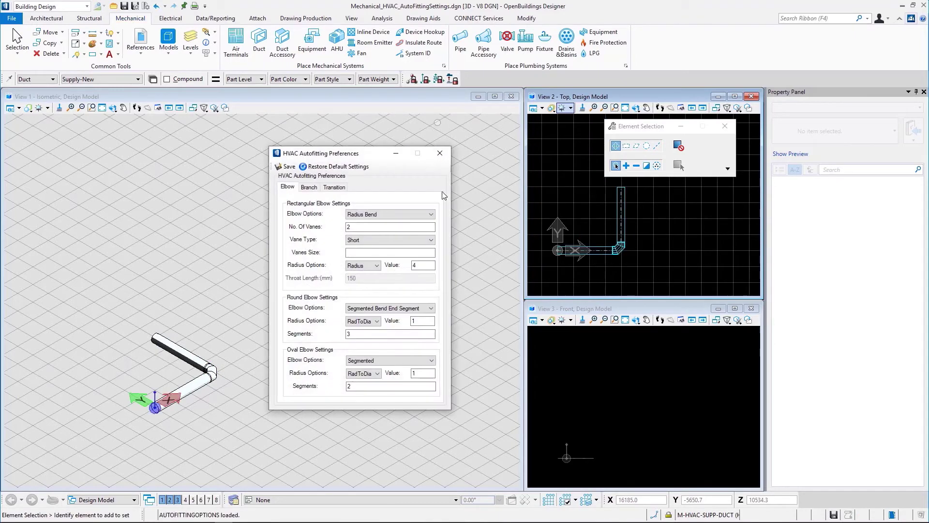
{"action": "left_click", "coordinate": [402, 334]}
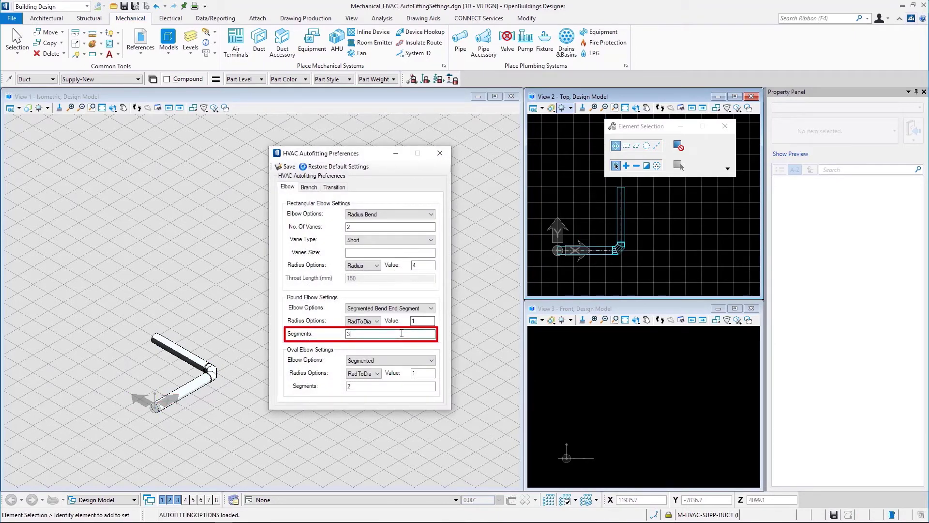
{"action": "type", "text": "0"}
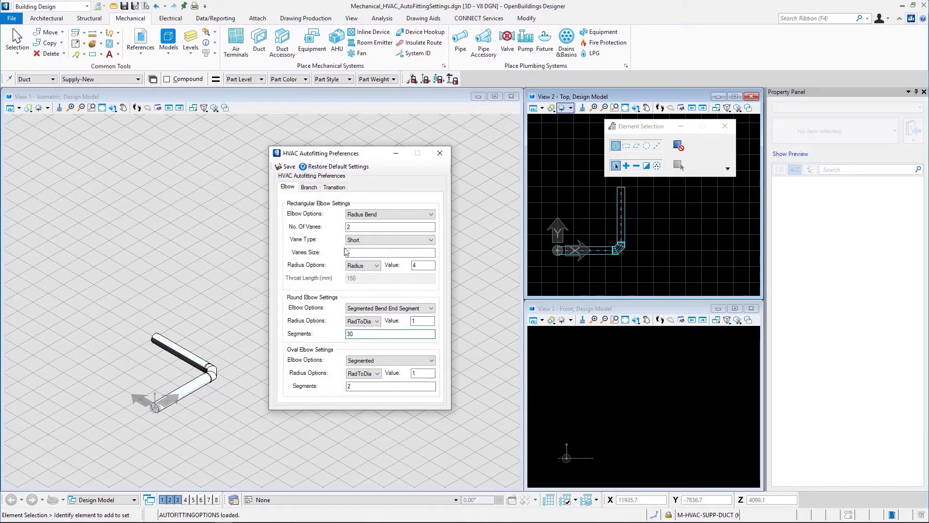
{"action": "left_click", "coordinate": [286, 166]}
Place a second L-shaped round duct run beside the 3-segment run and inspect its elbow.
{"action": "left_click", "coordinate": [259, 53]}
{"action": "left_click", "coordinate": [639, 250]}
{"action": "left_click", "coordinate": [697, 249]}
{"action": "right_click", "coordinate": [699, 195]}
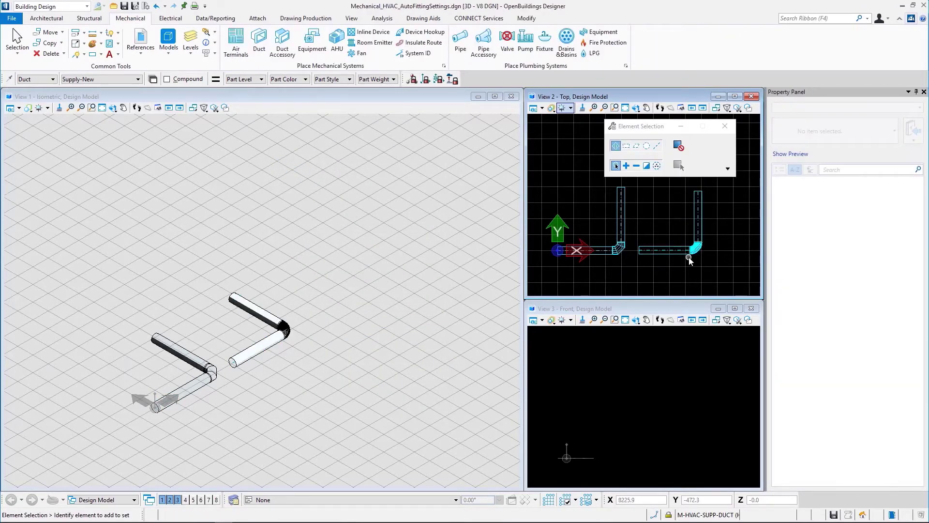
{"action": "scroll", "coordinate": [689, 257], "scroll_direction": "up", "scroll_amount": 2}
{"action": "scroll", "coordinate": [697, 252], "scroll_direction": "up", "scroll_amount": 2}
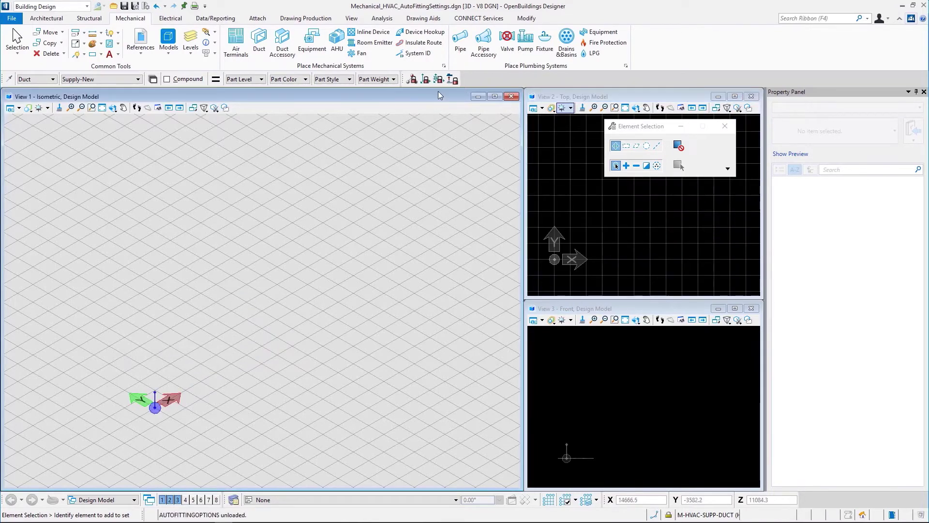
Choose Round Mitered as the round elbow option with 3 miters and save the autofitting preferences.
{"action": "left_click", "coordinate": [444, 66]}
{"action": "left_click", "coordinate": [381, 309]}
{"action": "left_click", "coordinate": [376, 336]}
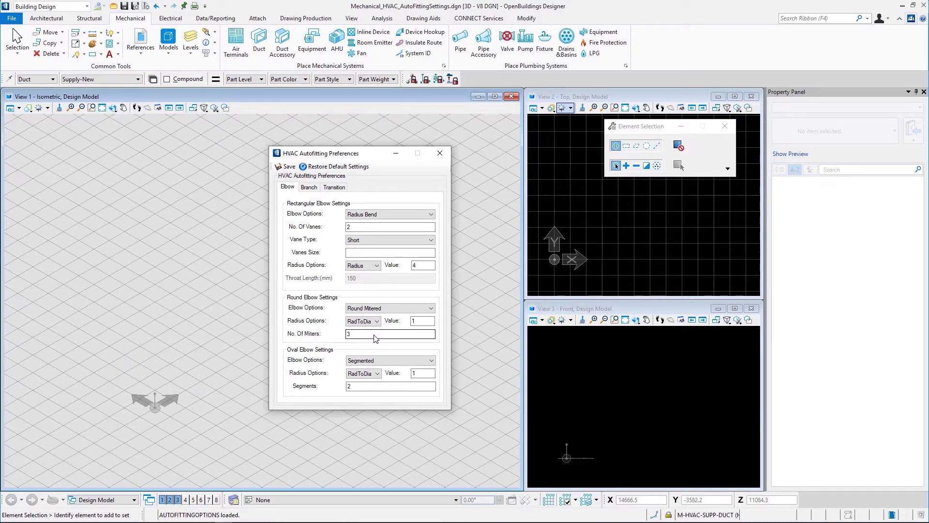
{"action": "left_click", "coordinate": [288, 166]}
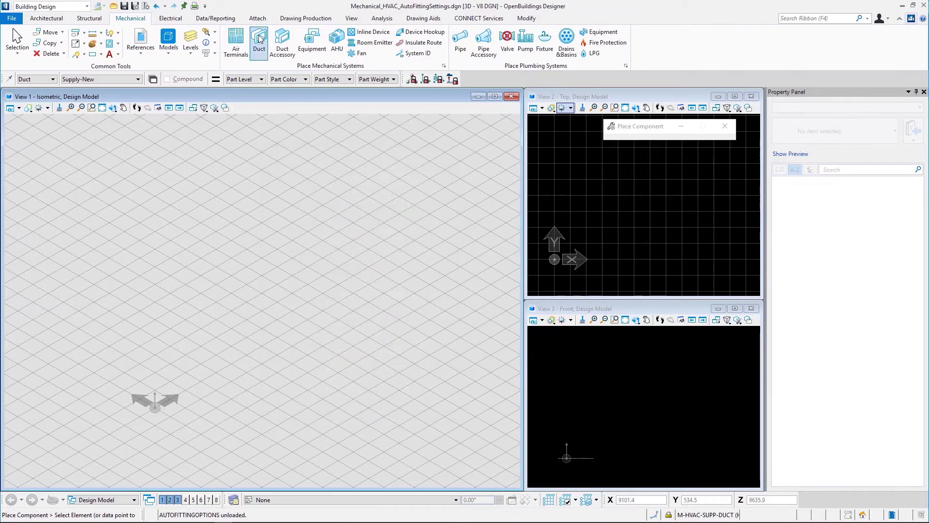
Place an L-shaped round duct run from the origin along X and toward positive Y, and inspect its mitered elbow.
{"action": "left_click", "coordinate": [555, 259]}
{"action": "left_click", "coordinate": [621, 259]}
{"action": "left_click", "coordinate": [623, 192]}
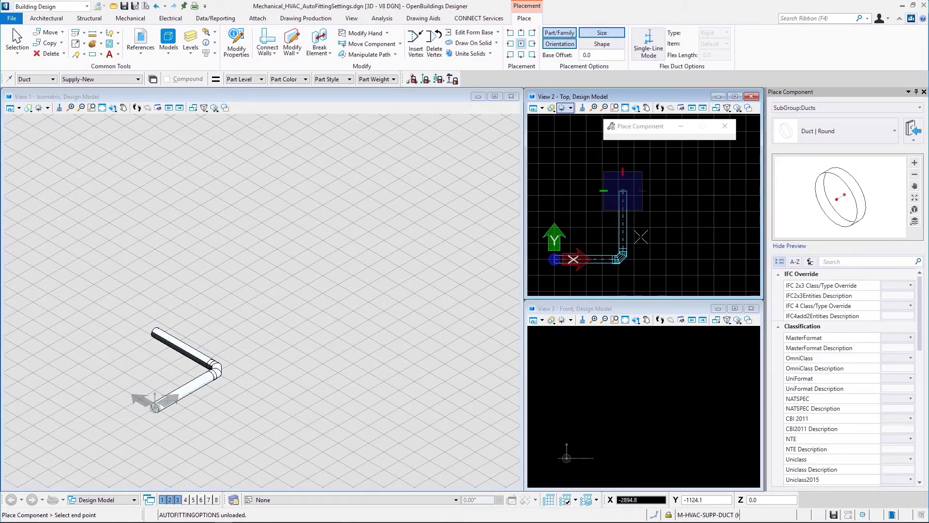
{"action": "right_click", "coordinate": [619, 265]}
{"action": "scroll", "coordinate": [619, 267], "scroll_direction": "up", "scroll_amount": 3}
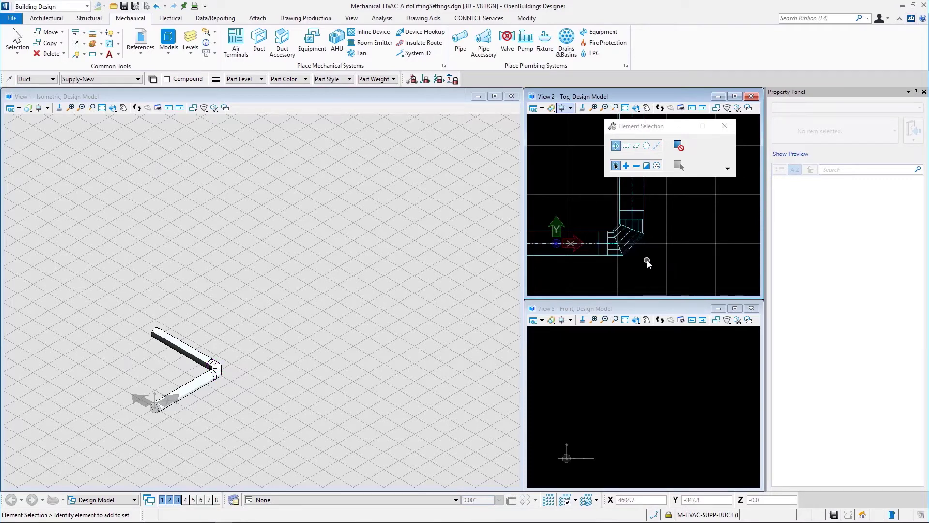
{"action": "scroll", "coordinate": [649, 259], "scroll_direction": "down", "scroll_amount": 4}
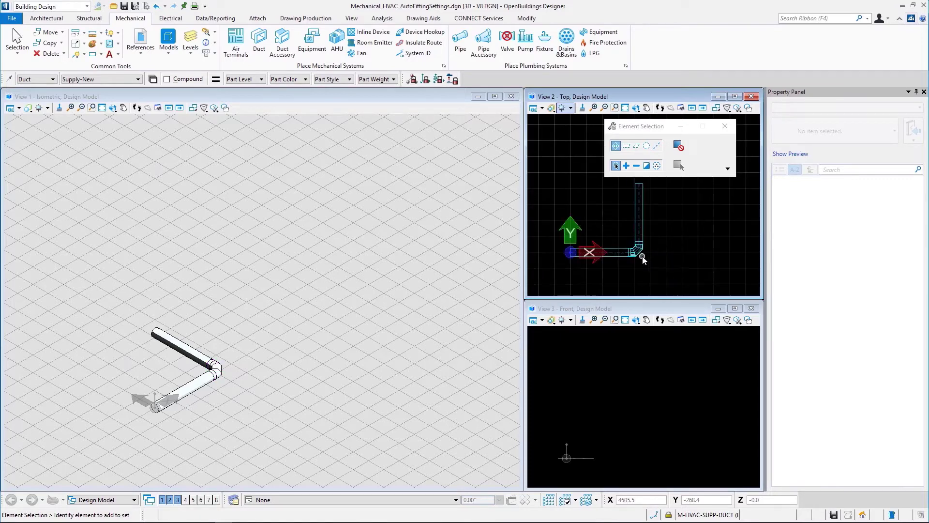
Increase the number of miters for round mitered elbows and save the autofitting preferences.
{"action": "left_click", "coordinate": [444, 65]}
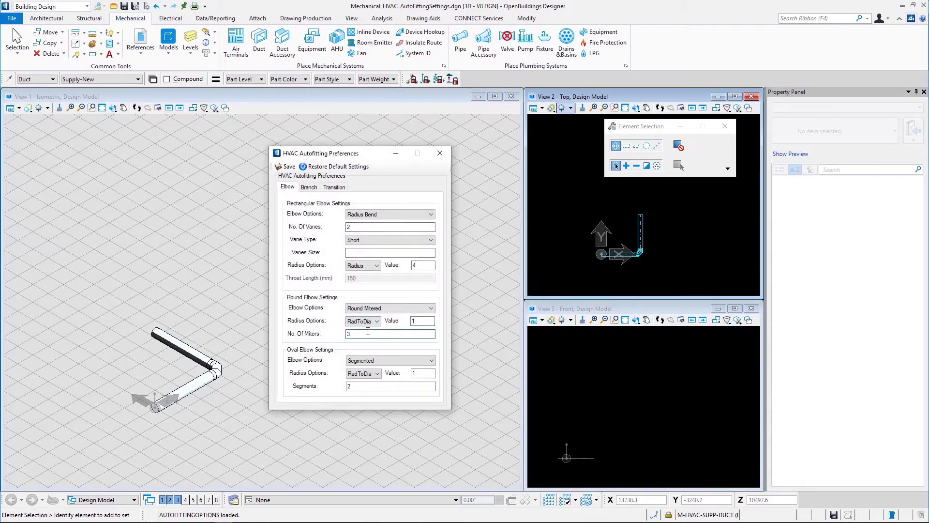
{"action": "left_click", "coordinate": [286, 166]}
Place a second L-shaped round duct run beside the 3-miter run and inspect its mitered elbow.
{"action": "scroll", "coordinate": [654, 244], "scroll_direction": "up", "scroll_amount": 1}
{"action": "left_click", "coordinate": [639, 255]}
{"action": "left_click", "coordinate": [700, 255]}
{"action": "left_click", "coordinate": [700, 193]}
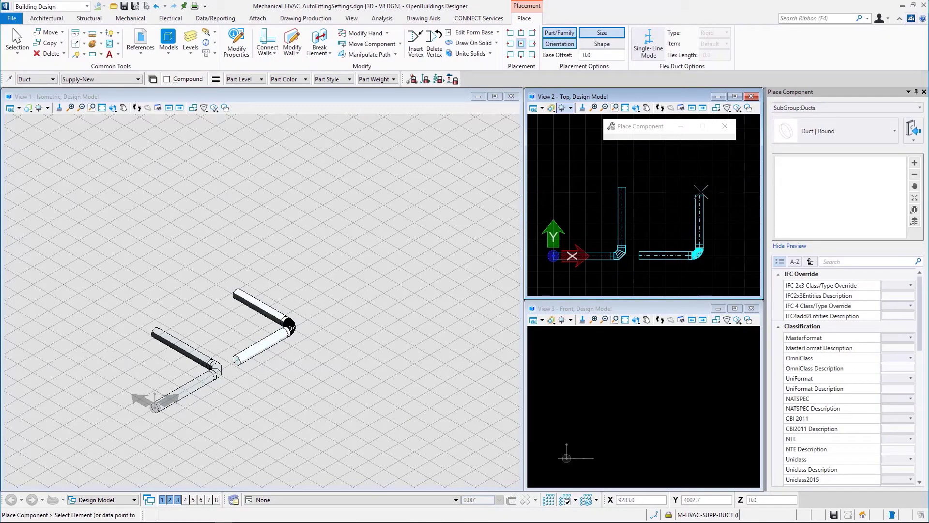
{"action": "right_click", "coordinate": [708, 259]}
{"action": "scroll", "coordinate": [708, 263], "scroll_direction": "up", "scroll_amount": 3}
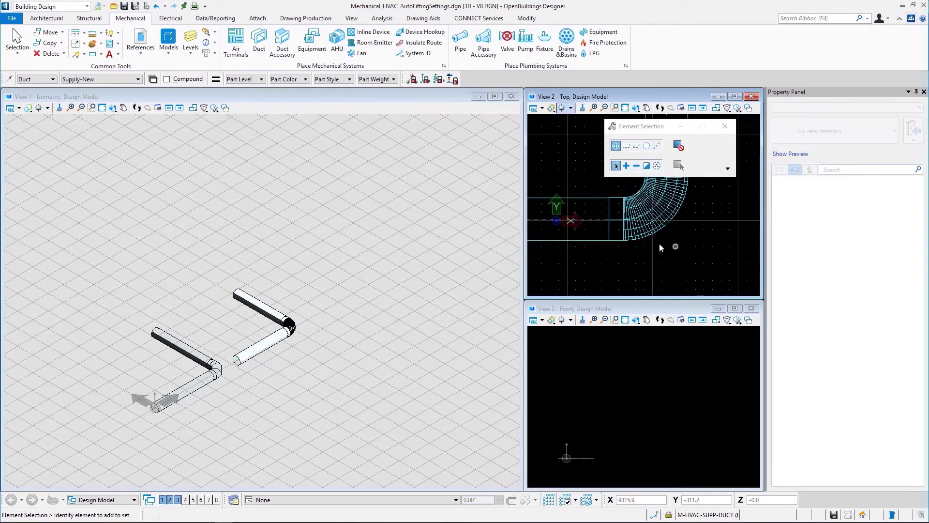
{"action": "middle_click_drag", "start_coordinate": [681, 239], "coordinate": [685, 265]}
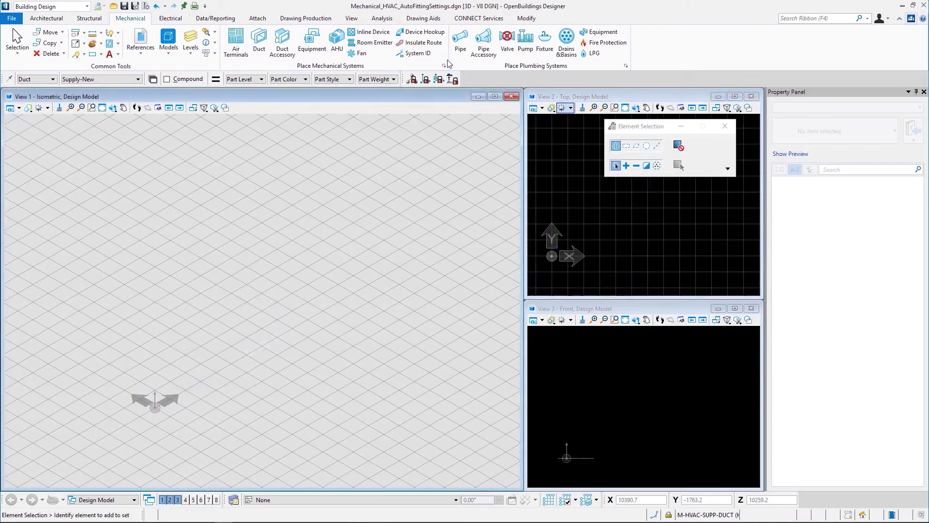
Keep Segmented as the oval elbow option with RadToDia radius 1 and 2 segments, and save the autofitting preferences.
{"action": "left_click", "coordinate": [444, 65]}
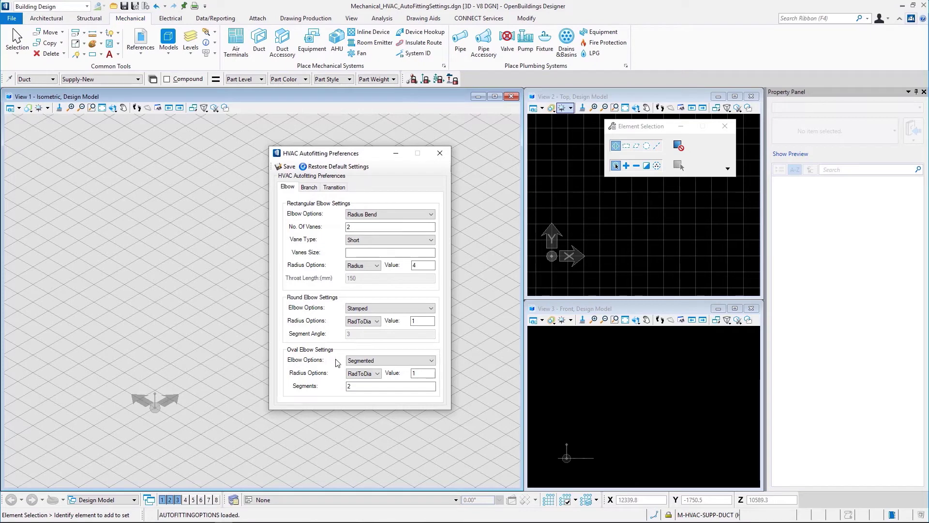
{"action": "left_click", "coordinate": [399, 361]}
{"action": "left_click", "coordinate": [397, 369]}
{"action": "left_click", "coordinate": [375, 373]}
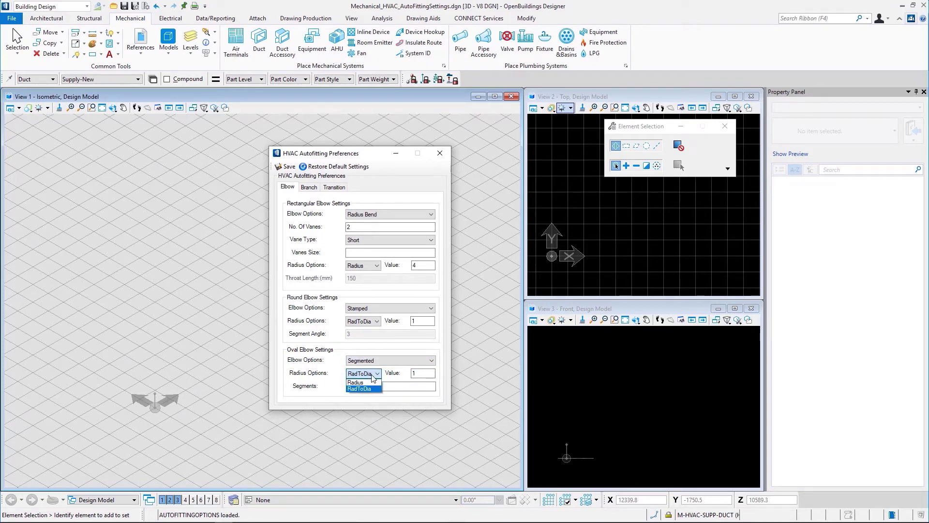
{"action": "left_click", "coordinate": [374, 377]}
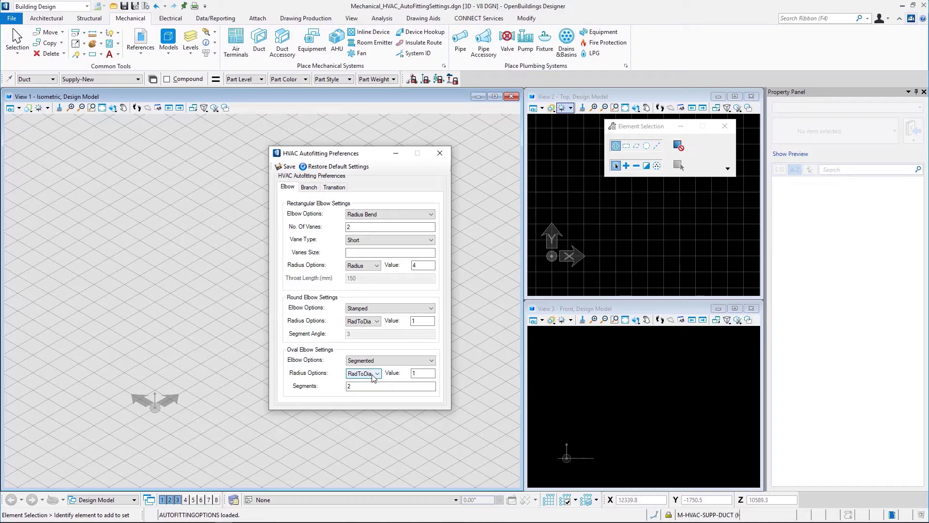
{"action": "left_click", "coordinate": [286, 166]}
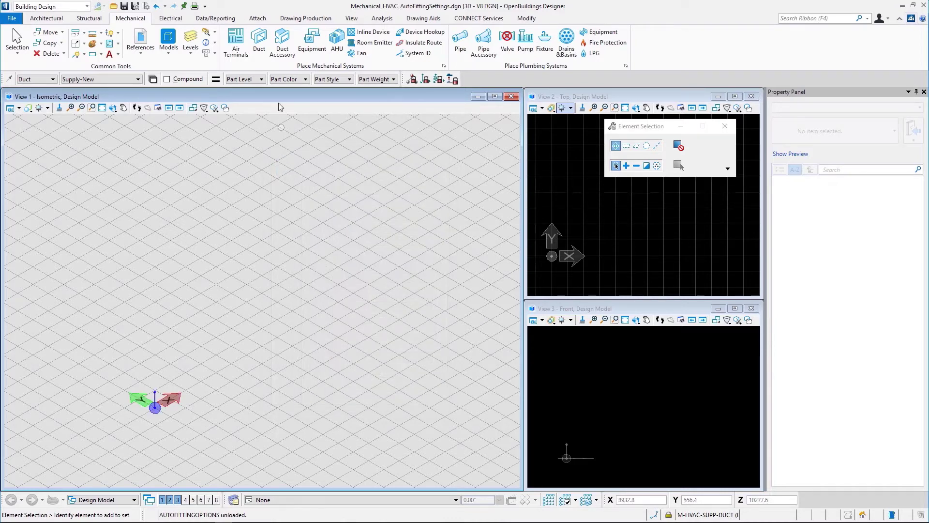
Place an L-shaped flat oval duct run from the origin along X and toward positive Y.
{"action": "left_click", "coordinate": [261, 48]}
{"action": "left_click", "coordinate": [549, 252]}
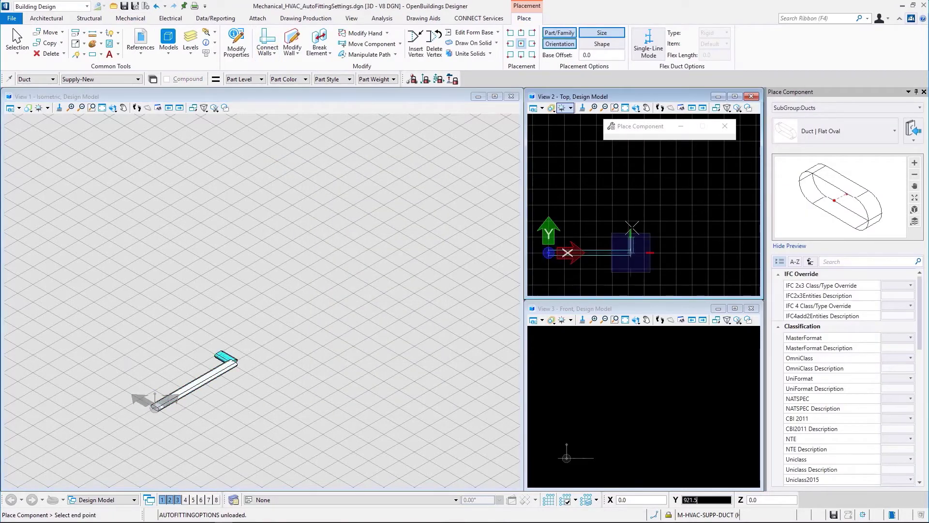
{"action": "left_click", "coordinate": [630, 189]}
{"action": "right_click", "coordinate": [630, 188]}
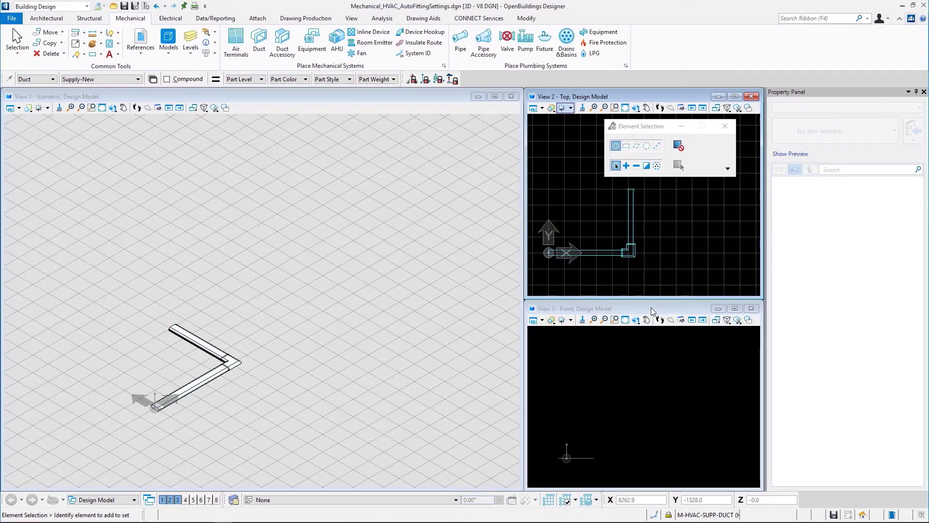
Set the number of segments for oval elbows to 20 and save the autofitting preferences.
{"action": "left_click", "coordinate": [445, 66]}
{"action": "left_click", "coordinate": [379, 387]}
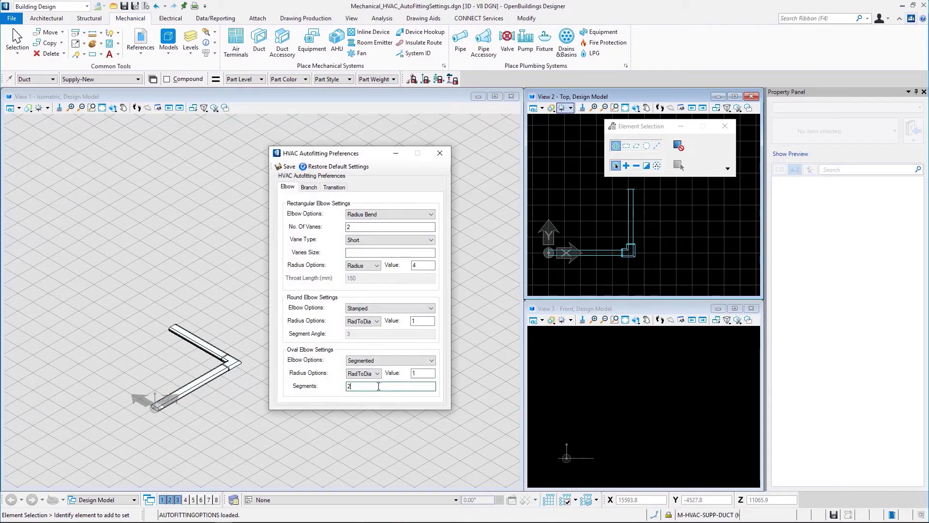
{"action": "type", "text": "0"}
{"action": "left_click", "coordinate": [279, 166]}
Place a second L-shaped flat oval duct run beside the 2-segment run and inspect its segmented elbow.
{"action": "left_click", "coordinate": [264, 51]}
{"action": "left_click", "coordinate": [653, 252]}
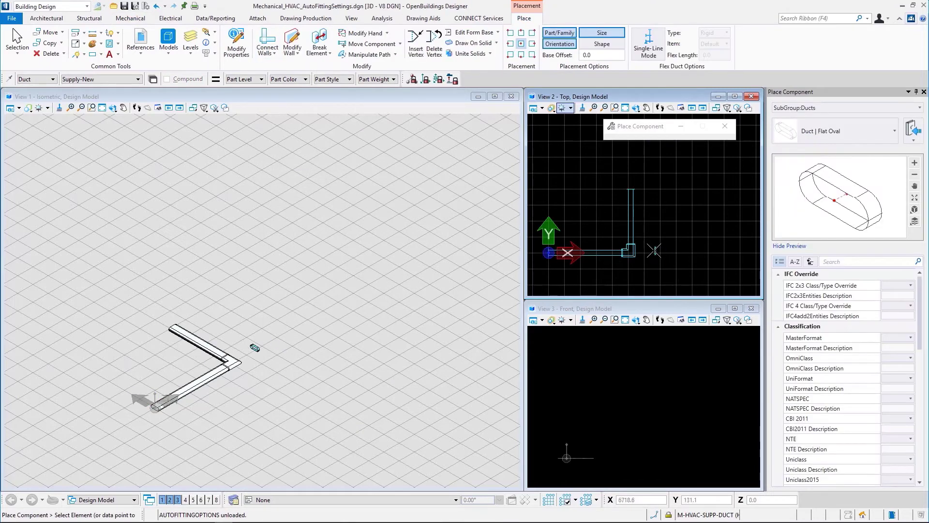
{"action": "left_click", "coordinate": [717, 252]}
{"action": "left_click", "coordinate": [717, 190]}
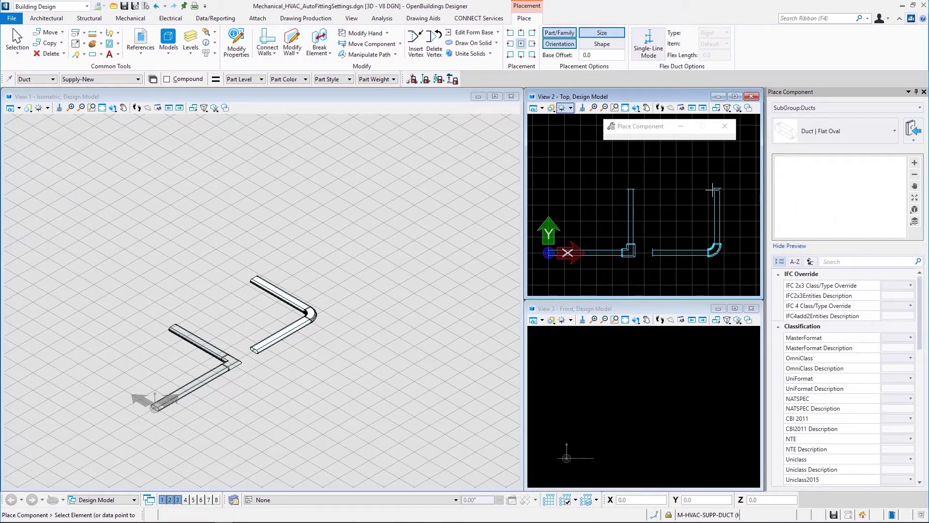
{"action": "right_click", "coordinate": [725, 231]}
{"action": "scroll", "coordinate": [711, 256], "scroll_direction": "up", "scroll_amount": 1}
{"action": "scroll", "coordinate": [711, 256], "scroll_direction": "up", "scroll_amount": 3}
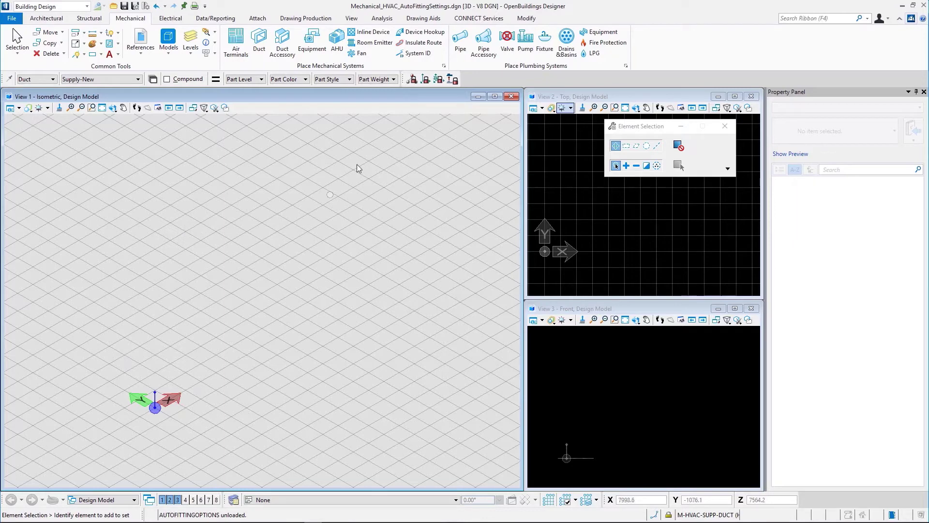
Review the branch autofitting options, and place a straight rectangular main duct from the origin along X.
{"action": "left_click", "coordinate": [444, 66]}
{"action": "left_click", "coordinate": [310, 188]}
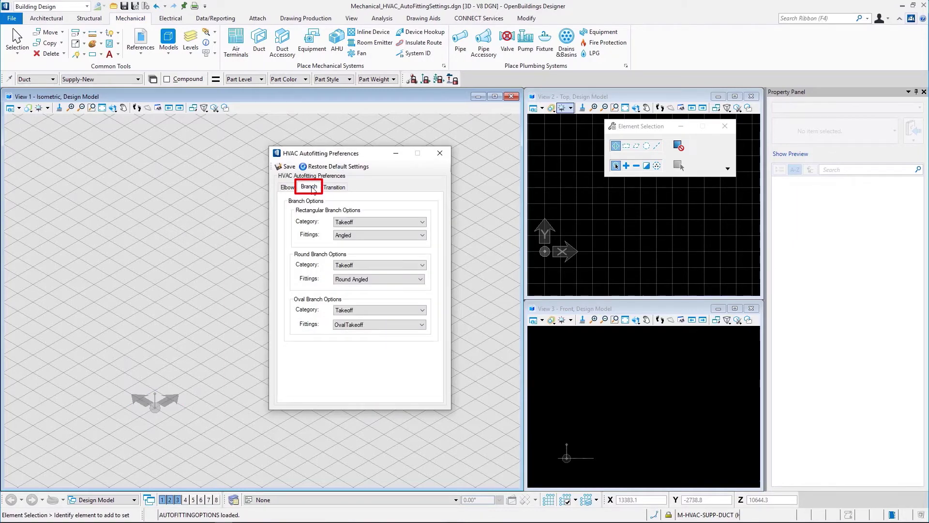
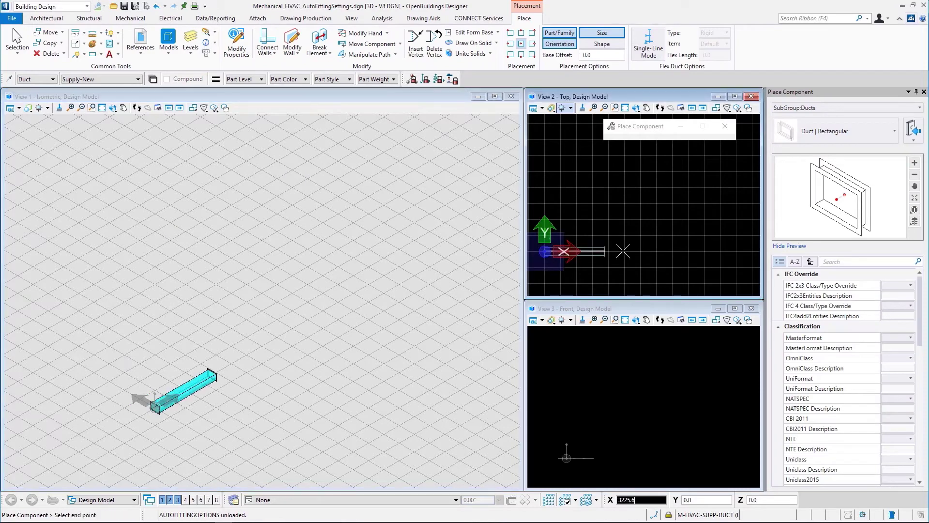
{"action": "left_click", "coordinate": [732, 250]}
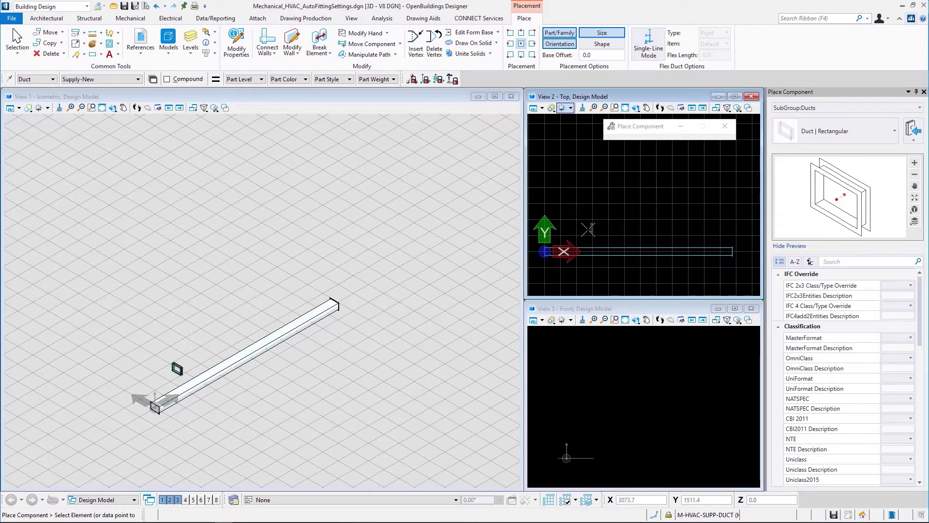
Branch a rectangular duct off the main duct near the origin toward positive Y and inspect its angled takeoff.
{"action": "left_click", "coordinate": [576, 248]}
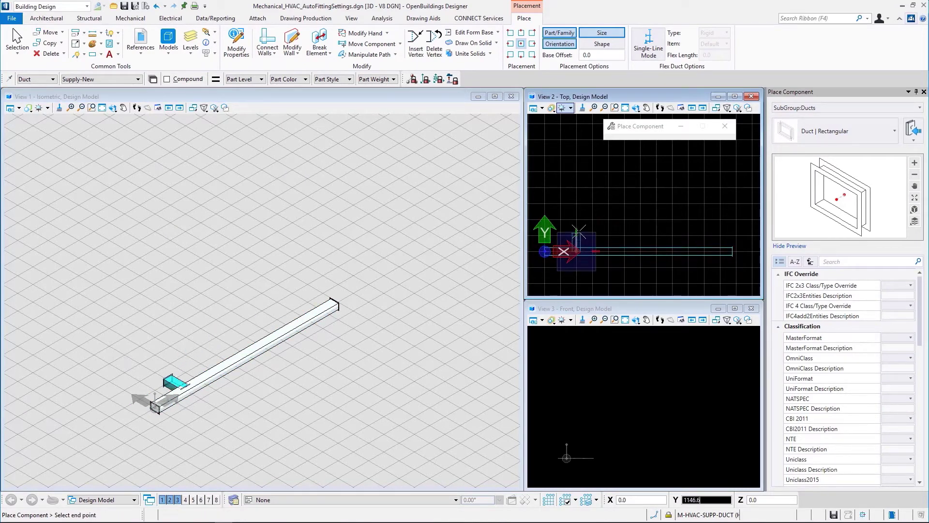
{"action": "left_click", "coordinate": [577, 189]}
{"action": "right_click", "coordinate": [577, 256]}
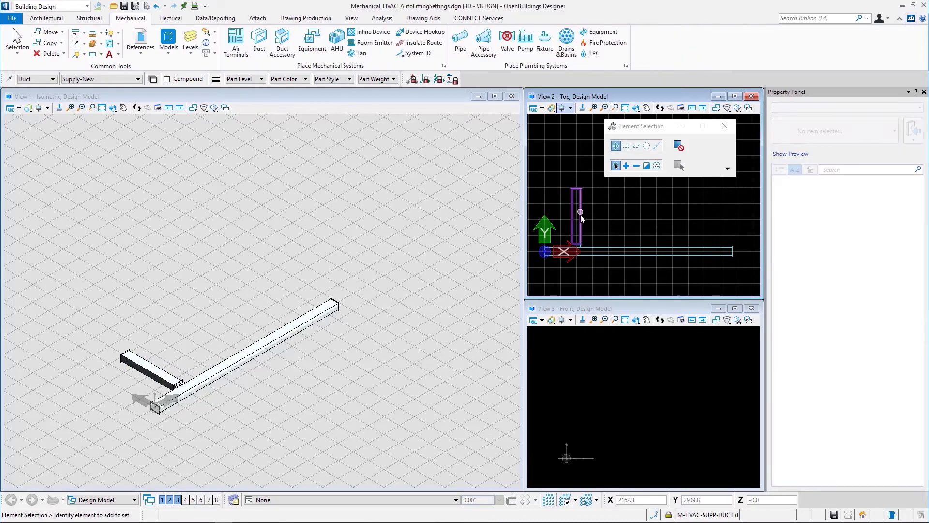
{"action": "scroll", "coordinate": [577, 257], "scroll_direction": "up", "scroll_amount": 4}
{"action": "middle_click_drag", "start_coordinate": [576, 250], "coordinate": [619, 244]}
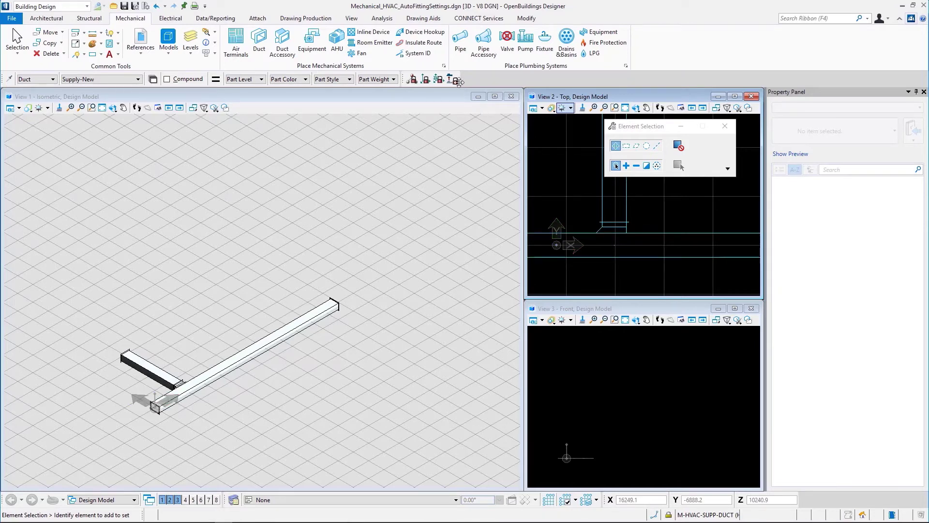
Choose Radius 1 as the rectangular takeoff fitting for branches and save the autofitting preferences.
{"action": "left_click", "coordinate": [444, 67]}
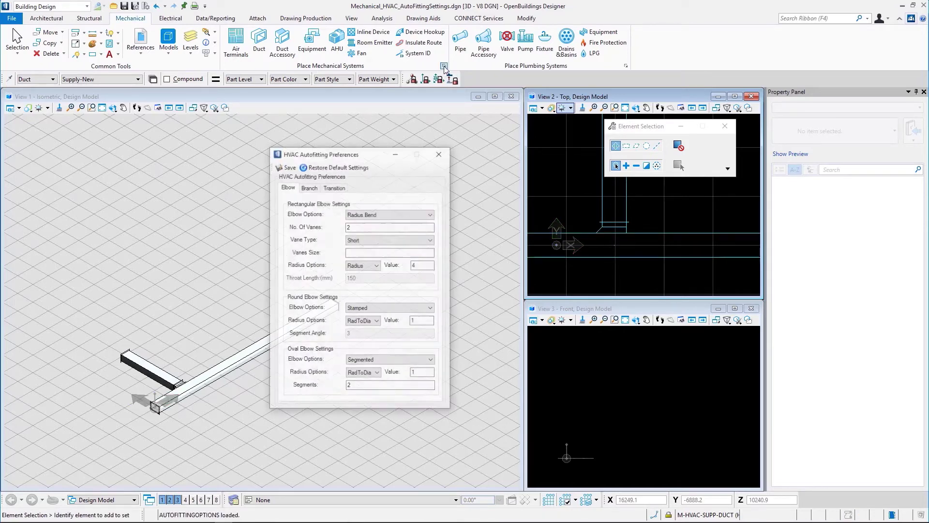
{"action": "left_click", "coordinate": [310, 187]}
{"action": "left_click", "coordinate": [357, 235]}
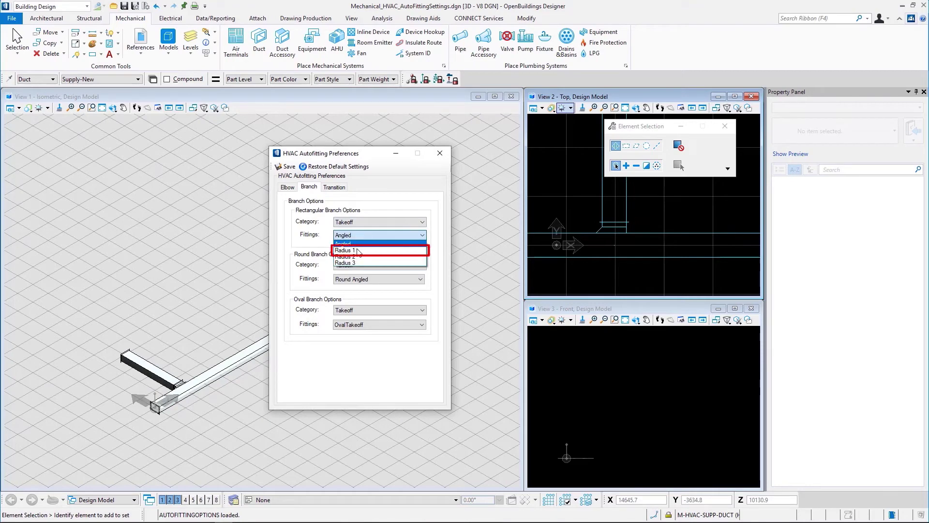
{"action": "left_click", "coordinate": [358, 252]}
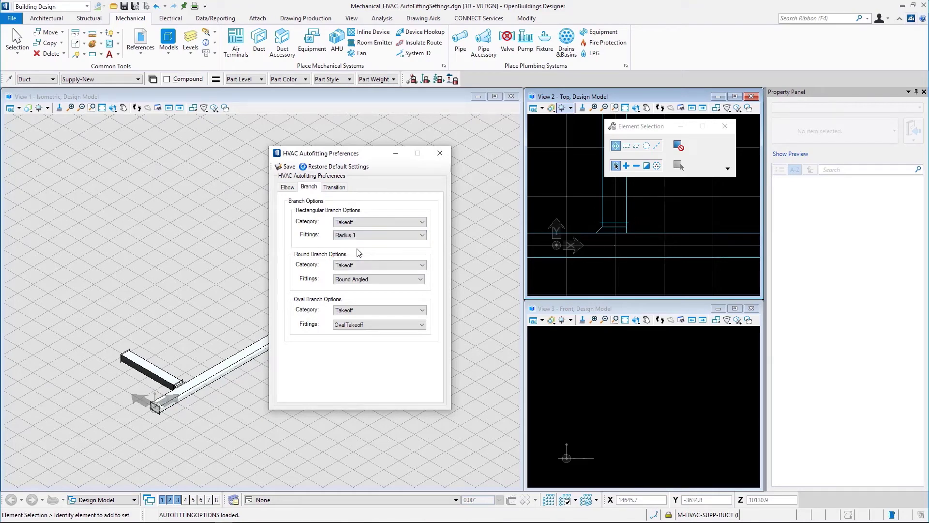
{"action": "left_click", "coordinate": [293, 169]}
Place a second rectangular branch about 3960 mm long toward positive Y beside the angled one and inspect its Radius 1 takeoff.
{"action": "scroll", "coordinate": [644, 225], "scroll_direction": "down", "scroll_amount": 4}
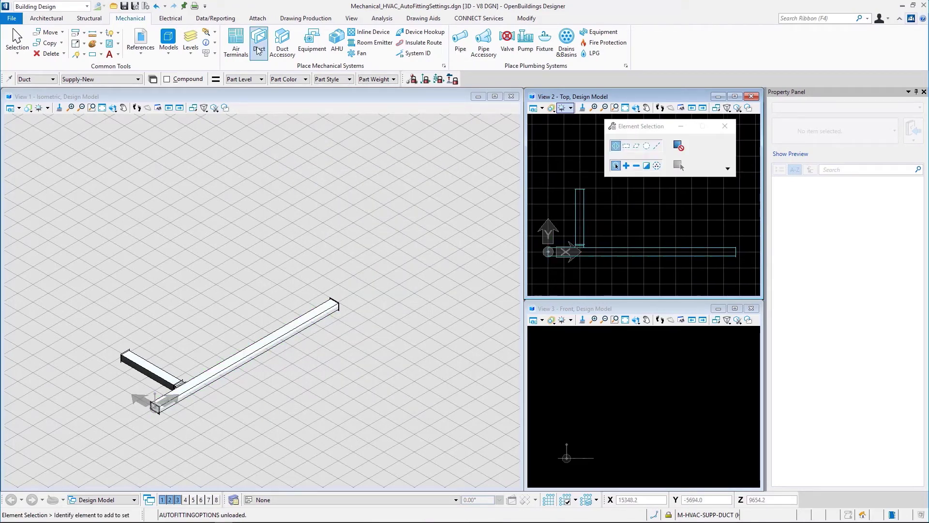
{"action": "left_click", "coordinate": [258, 48]}
{"action": "left_click", "coordinate": [604, 251]}
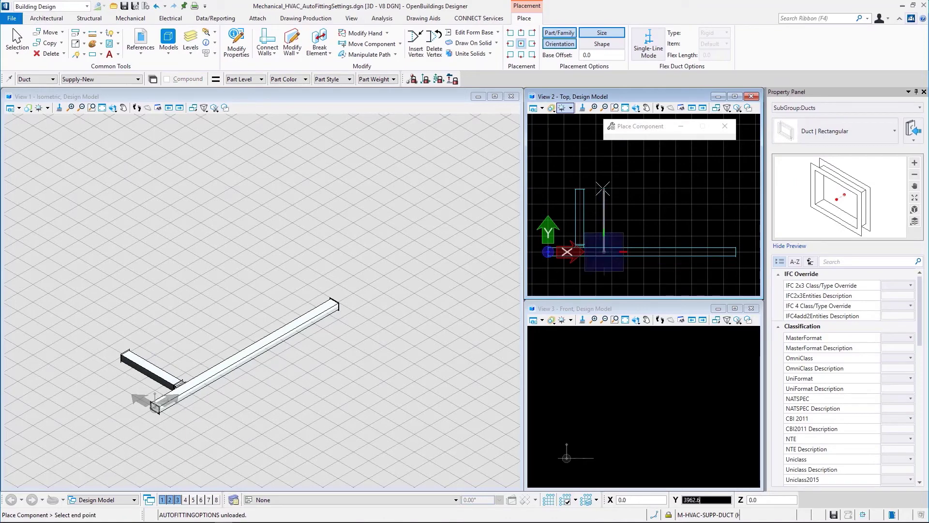
{"action": "left_click", "coordinate": [603, 189]}
{"action": "key", "text": "Escape"}
{"action": "scroll", "coordinate": [603, 252], "scroll_direction": "up", "scroll_amount": 3}
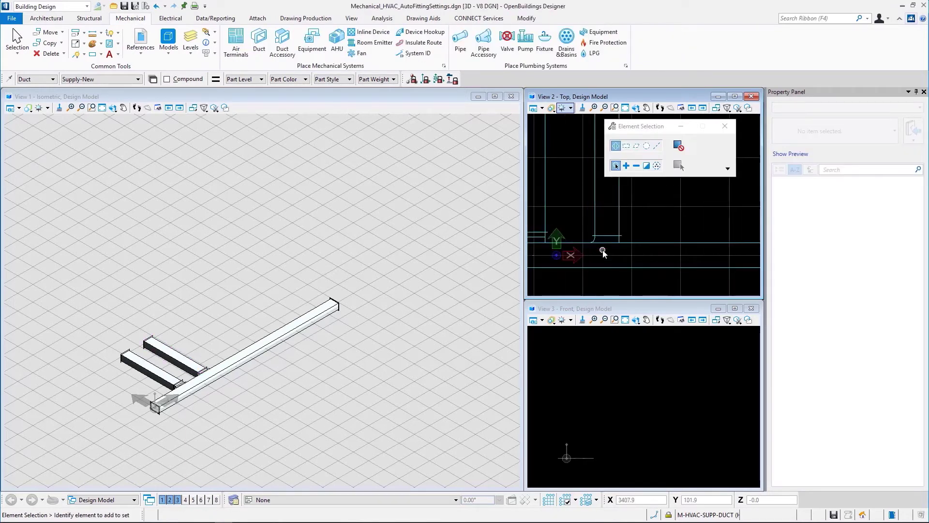
{"action": "scroll", "coordinate": [603, 252], "scroll_direction": "up", "scroll_amount": 2}
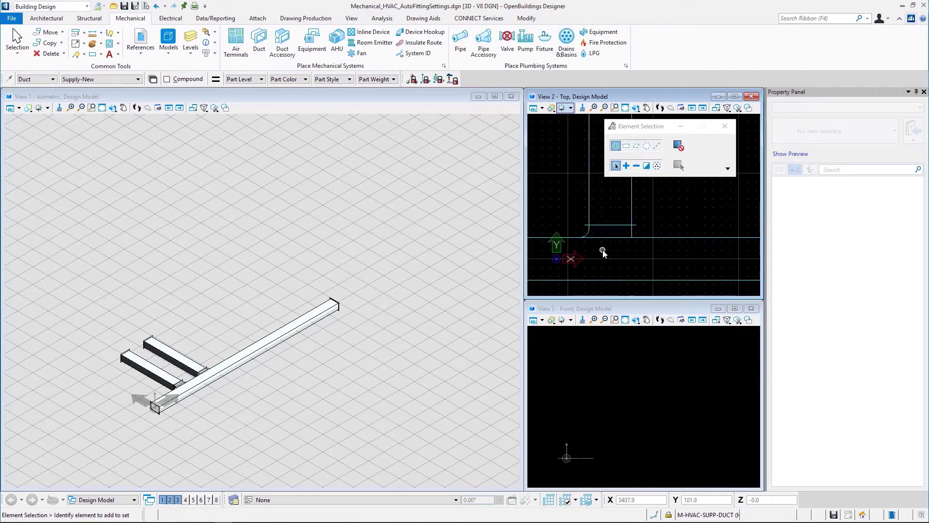
{"action": "scroll", "coordinate": [602, 250], "scroll_direction": "down", "scroll_amount": 3}
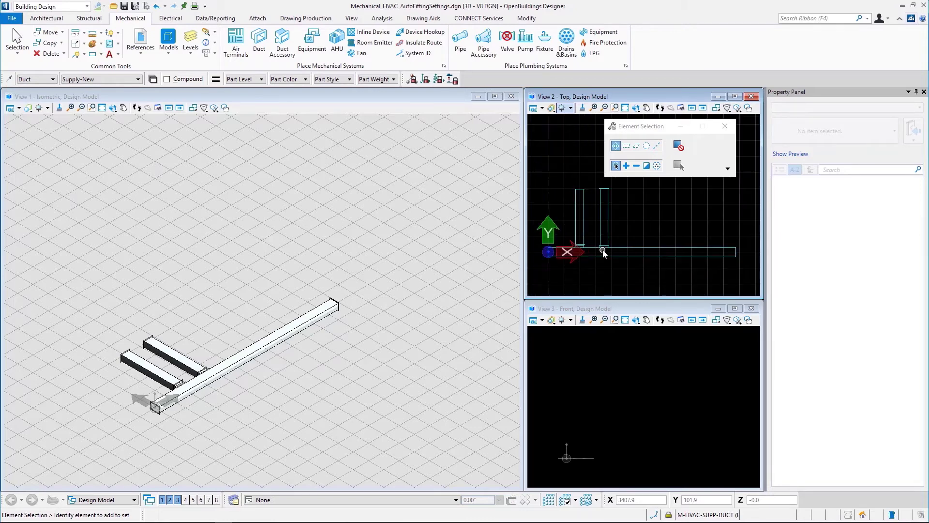
Change the rectangular takeoff fitting for branches to Radius 2 and save the autofitting preferences.
{"action": "left_click", "coordinate": [443, 66]}
{"action": "left_click", "coordinate": [309, 187]}
{"action": "left_click", "coordinate": [380, 235]}
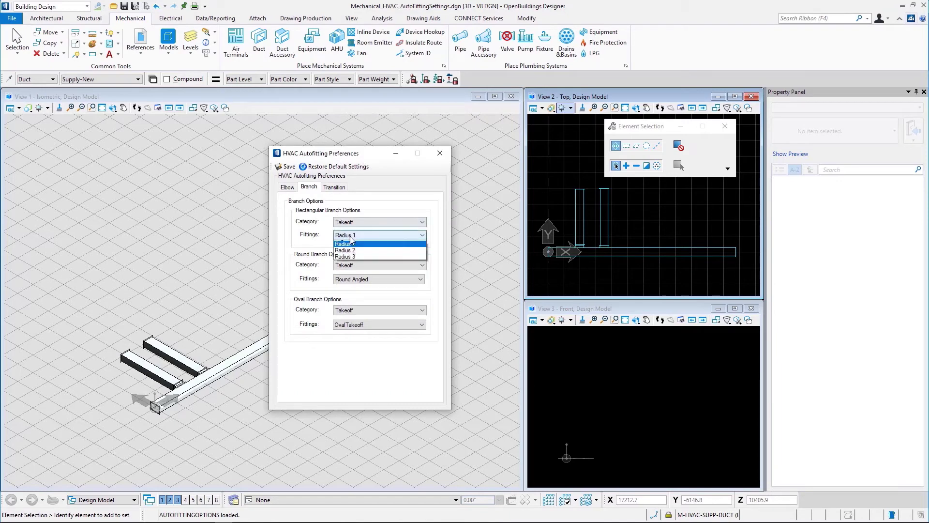
{"action": "left_click", "coordinate": [357, 257]}
{"action": "left_click", "coordinate": [286, 167]}
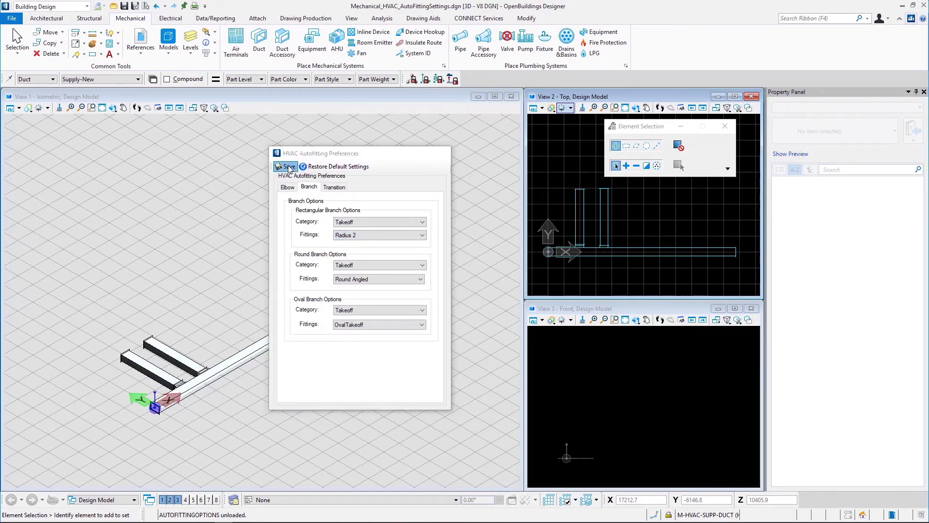
Place a third rectangular branch off the main duct beside the Radius 1 branch and inspect its Radius 2 takeoff.
{"action": "left_click", "coordinate": [627, 252]}
{"action": "left_click", "coordinate": [626, 189]}
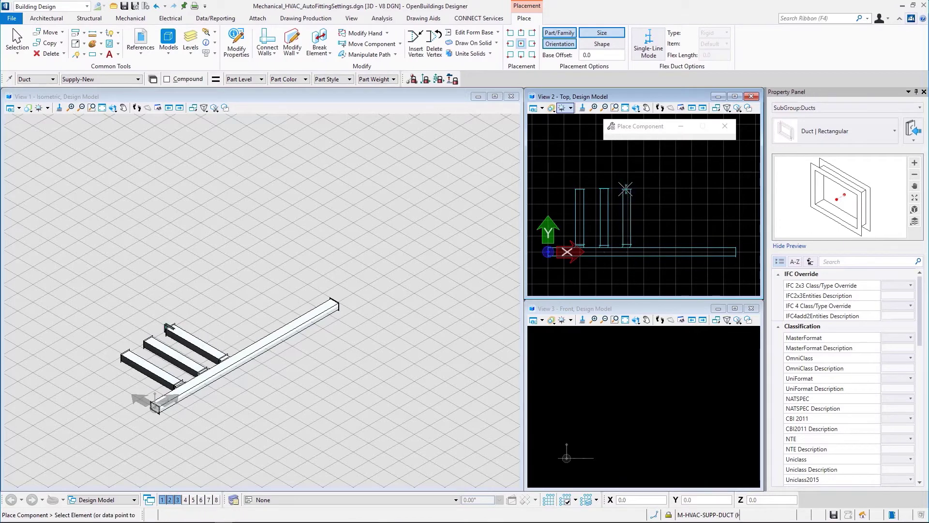
{"action": "key", "text": "Escape"}
{"action": "scroll", "coordinate": [631, 252], "scroll_direction": "up", "scroll_amount": 4}
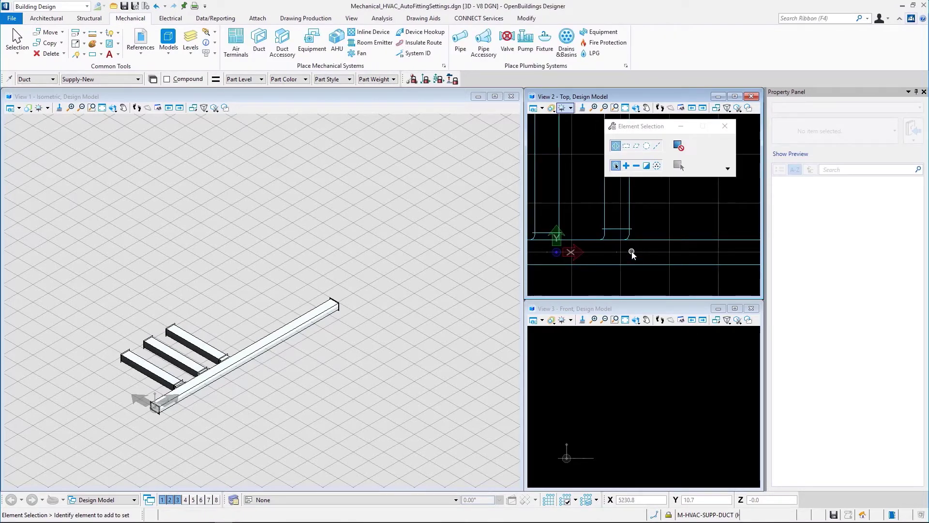
{"action": "scroll", "coordinate": [632, 252], "scroll_direction": "down", "scroll_amount": 3}
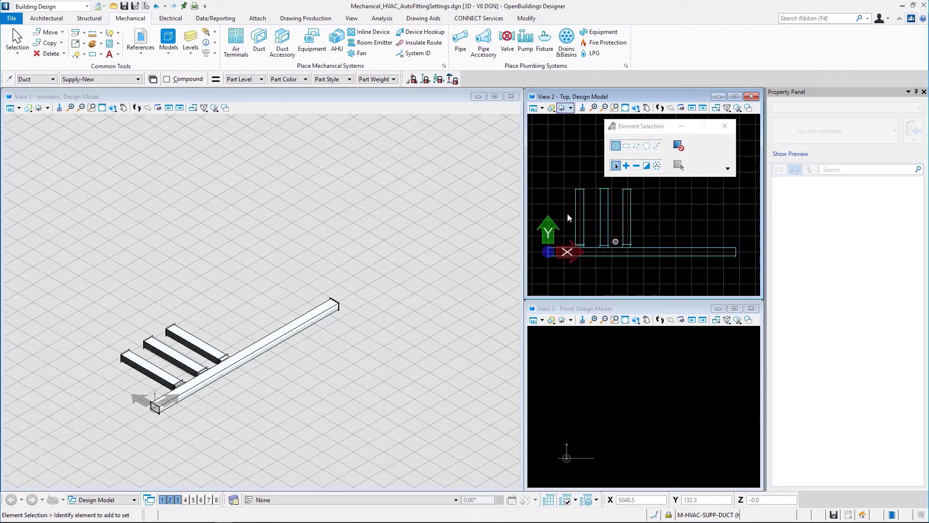
Change the rectangular takeoff fitting for branches to Radius 3 and save the autofitting preferences.
{"action": "left_click", "coordinate": [443, 66]}
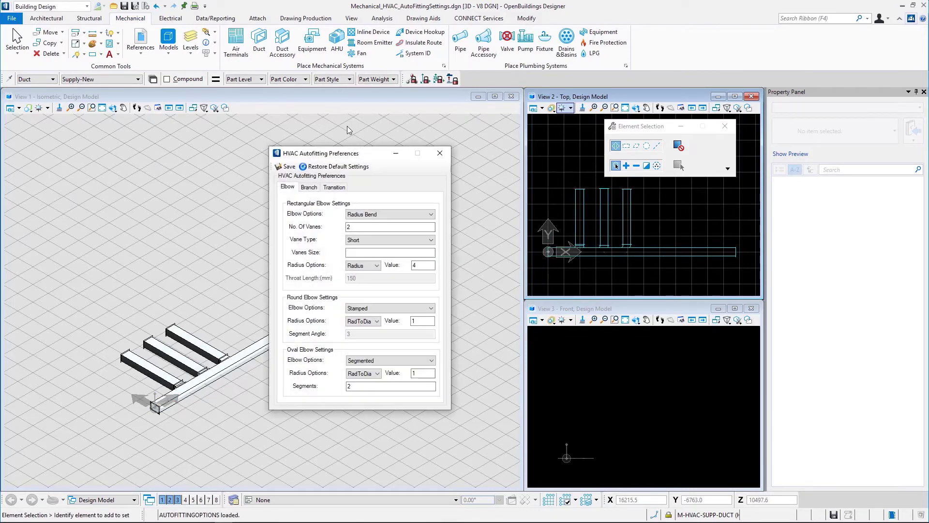
{"action": "left_click", "coordinate": [314, 189]}
{"action": "left_click", "coordinate": [368, 236]}
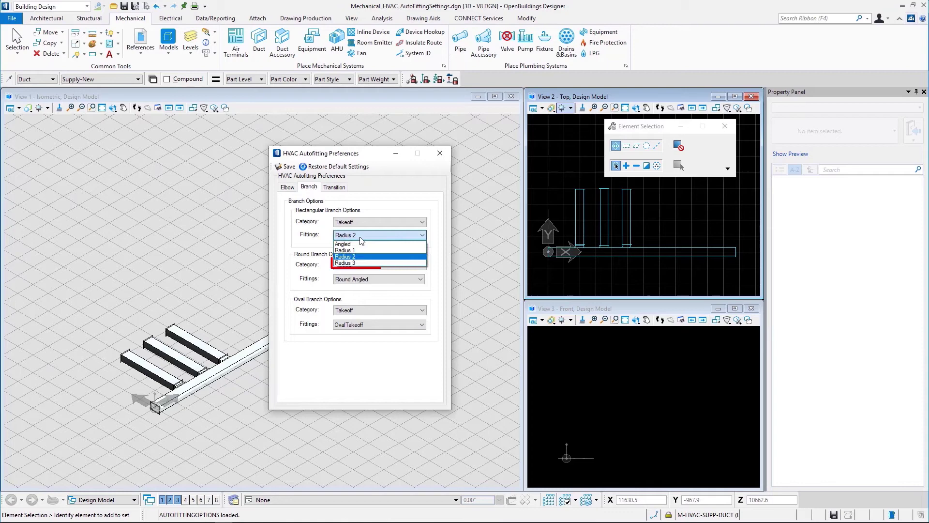
{"action": "left_click", "coordinate": [363, 263]}
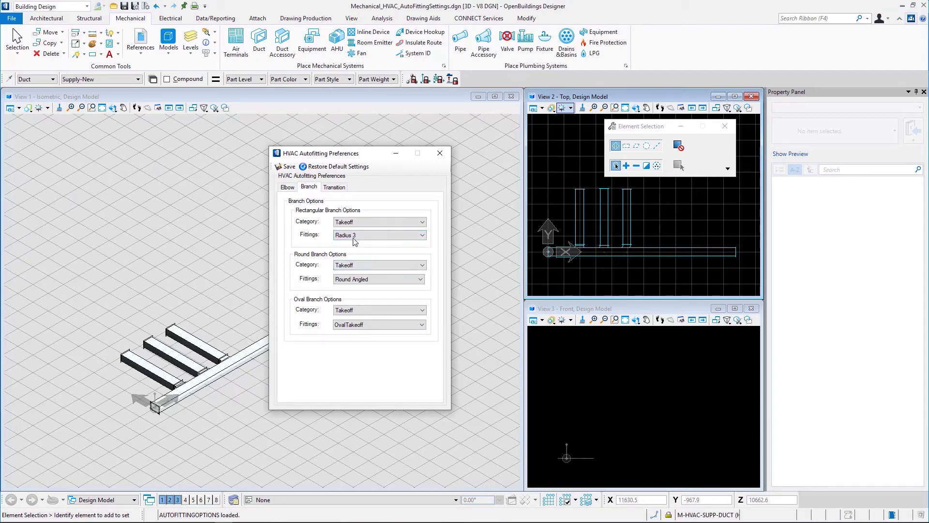
{"action": "left_click", "coordinate": [287, 166]}
Place a fourth rectangular branch with a Radius 3 takeoff off the main duct beside the Radius 2 branch.
{"action": "left_click", "coordinate": [259, 43]}
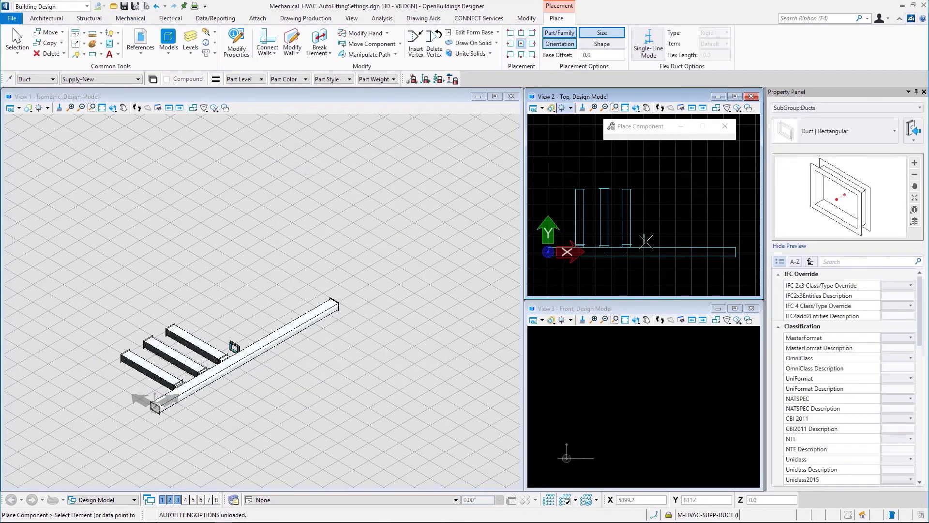
{"action": "left_click", "coordinate": [648, 250]}
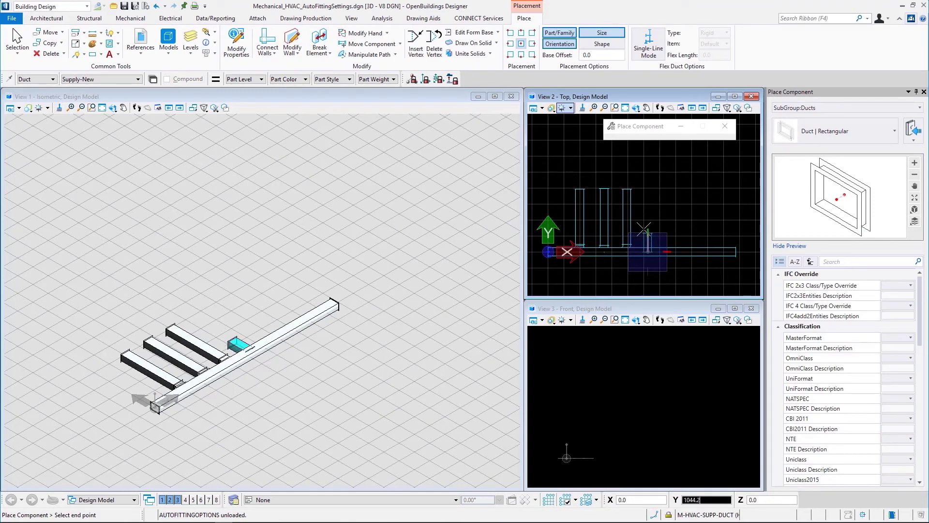
{"action": "left_click", "coordinate": [647, 188]}
{"action": "key", "text": "Escape"}
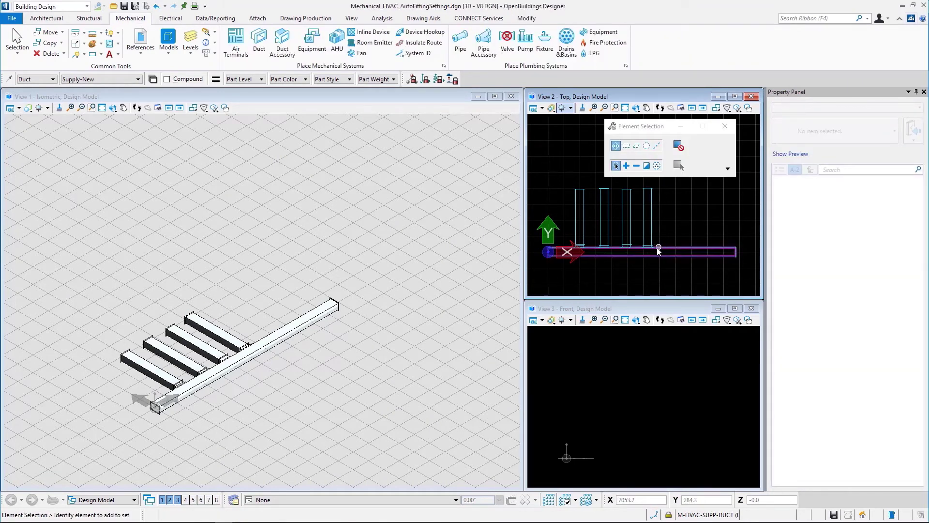
Set the rectangular branch category to Lateral with the Rectangular Tap fitting and save the autofitting preferences.
{"action": "scroll", "coordinate": [658, 250], "scroll_direction": "up", "scroll_amount": 4}
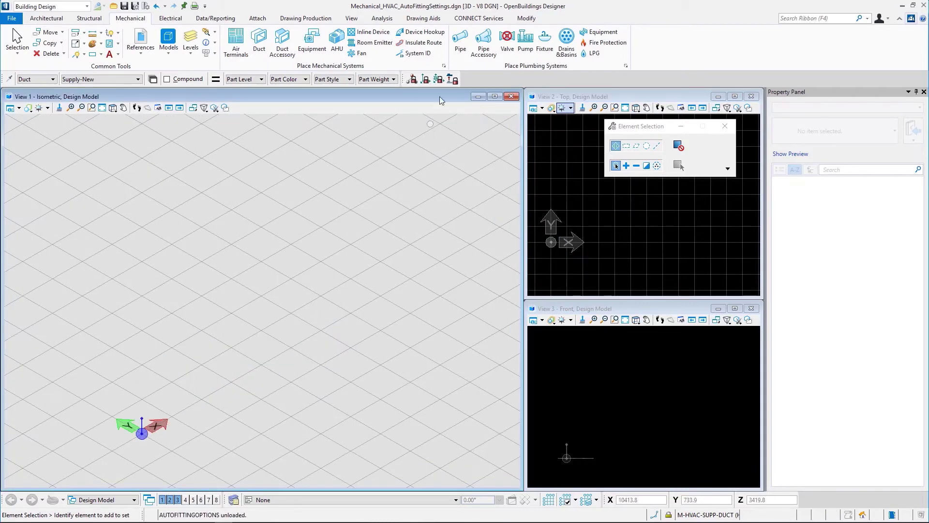
{"action": "left_click", "coordinate": [444, 65]}
{"action": "left_click", "coordinate": [309, 187]}
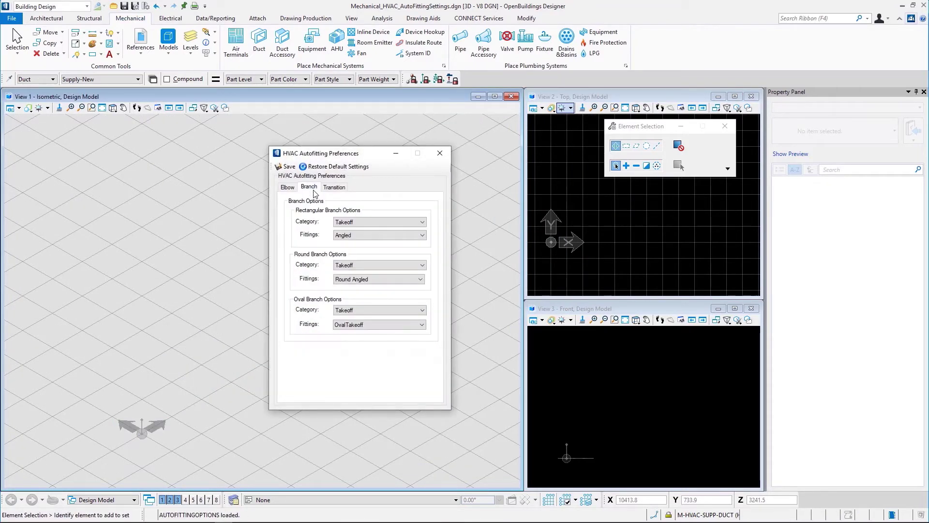
{"action": "left_click", "coordinate": [348, 222]}
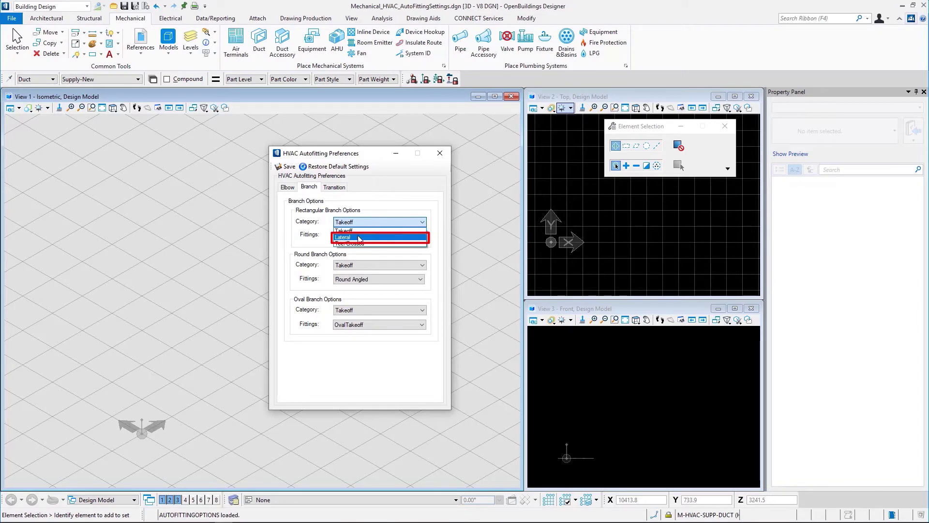
{"action": "left_click", "coordinate": [359, 237]}
{"action": "left_click", "coordinate": [361, 237]}
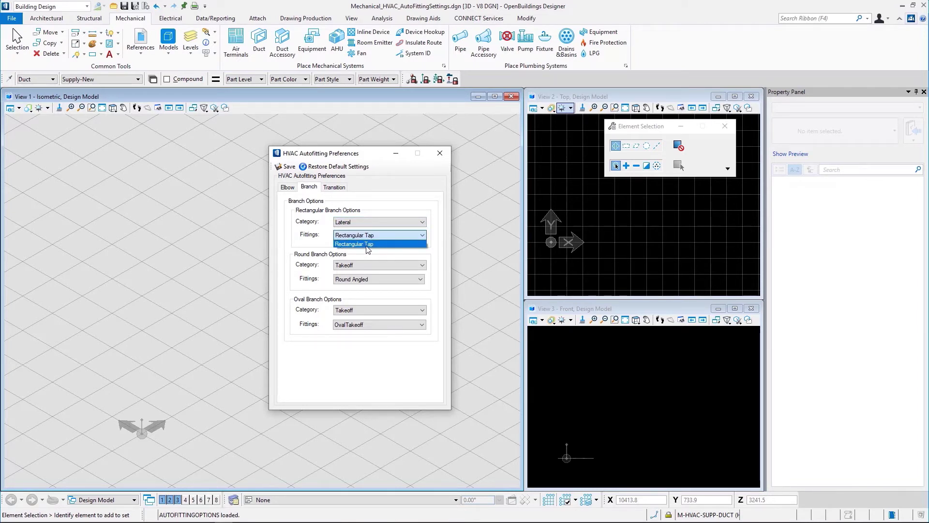
{"action": "left_click", "coordinate": [290, 168]}
{"action": "left_click", "coordinate": [290, 167]}
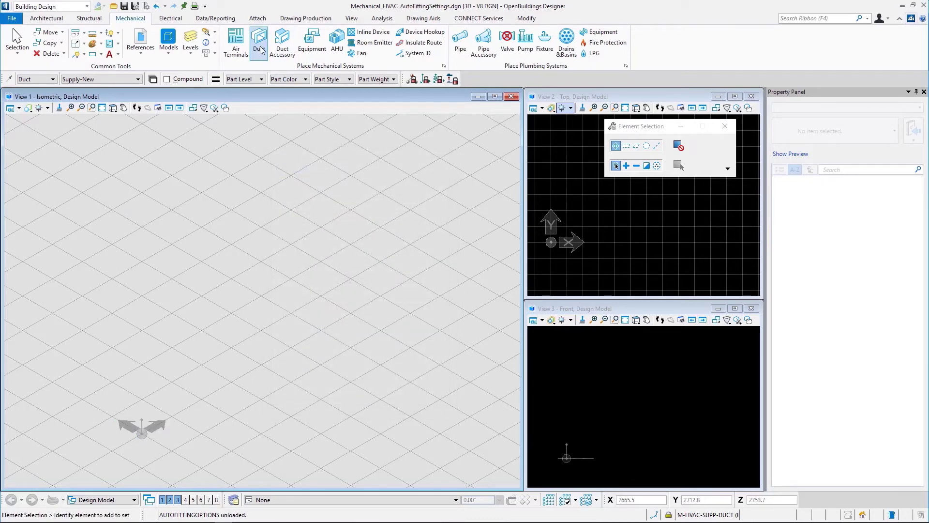
Place a rectangular main duct from the origin along the X axis with one perpendicular branch, and inspect its Rectangular Tap fitting.
{"action": "left_click", "coordinate": [260, 50]}
{"action": "left_click", "coordinate": [551, 242]}
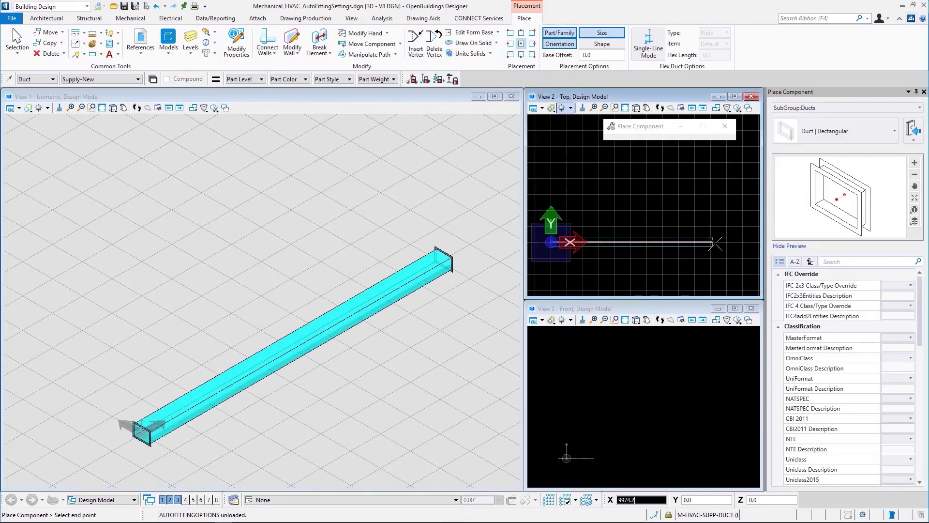
{"action": "left_click", "coordinate": [740, 242]}
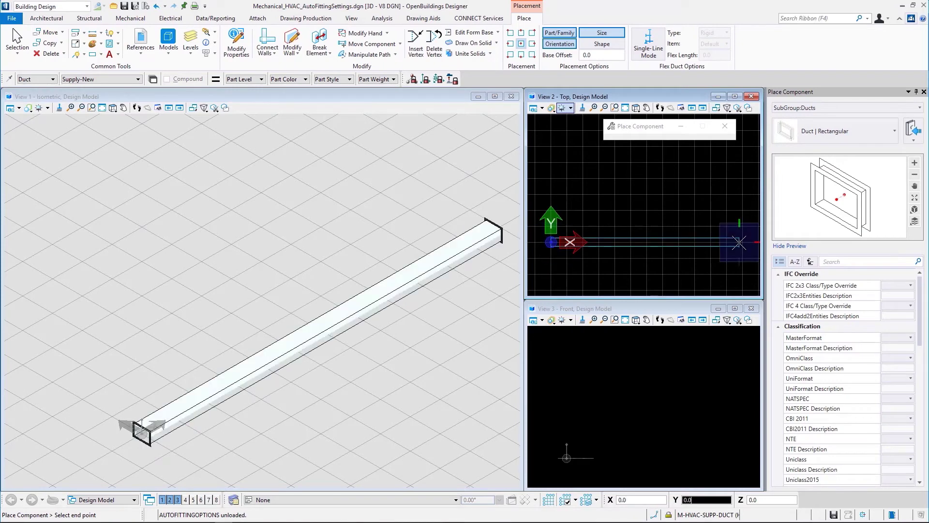
{"action": "left_click", "coordinate": [615, 241]}
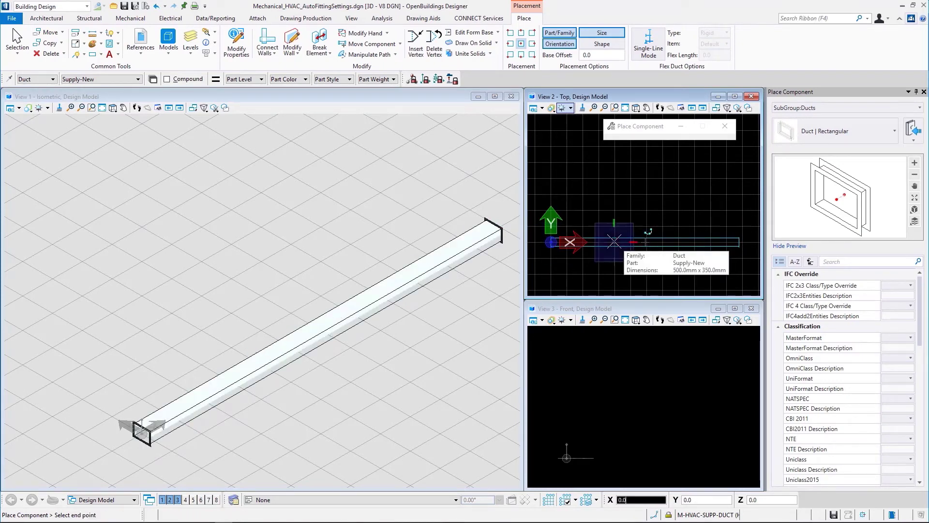
{"action": "left_click", "coordinate": [615, 183]}
{"action": "right_click", "coordinate": [618, 190]}
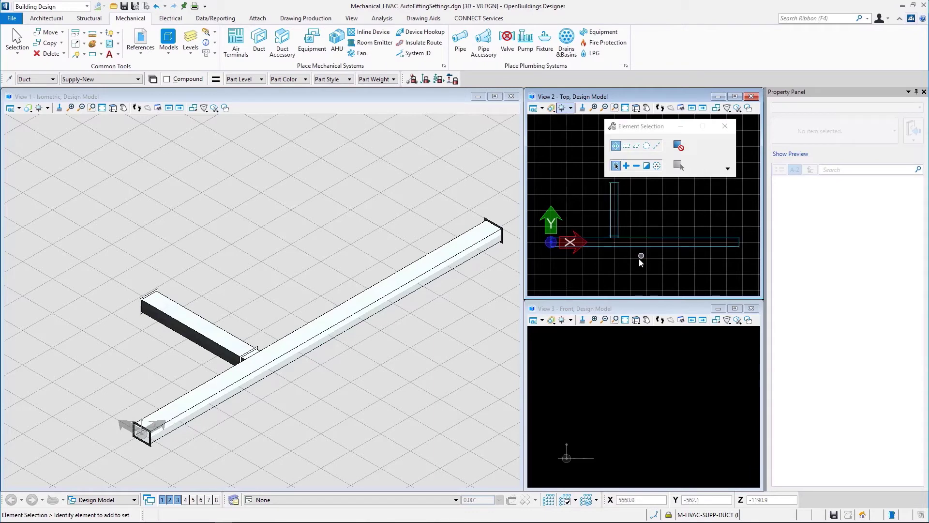
{"action": "scroll", "coordinate": [617, 247], "scroll_direction": "up", "scroll_amount": 5}
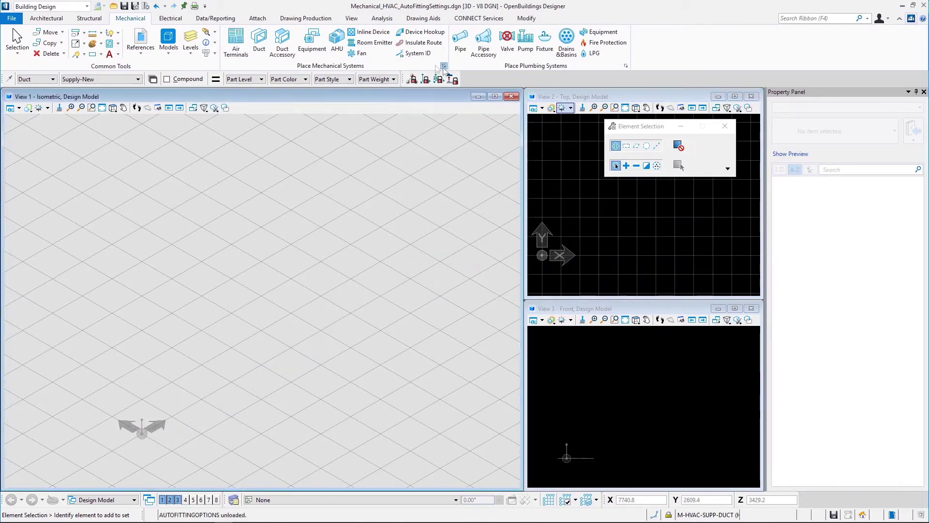
Set the rectangular branch category to Tee/Crosses with the Radius Tee fitting and save the autofitting preferences.
{"action": "left_click", "coordinate": [309, 187]}
{"action": "left_click", "coordinate": [360, 222]}
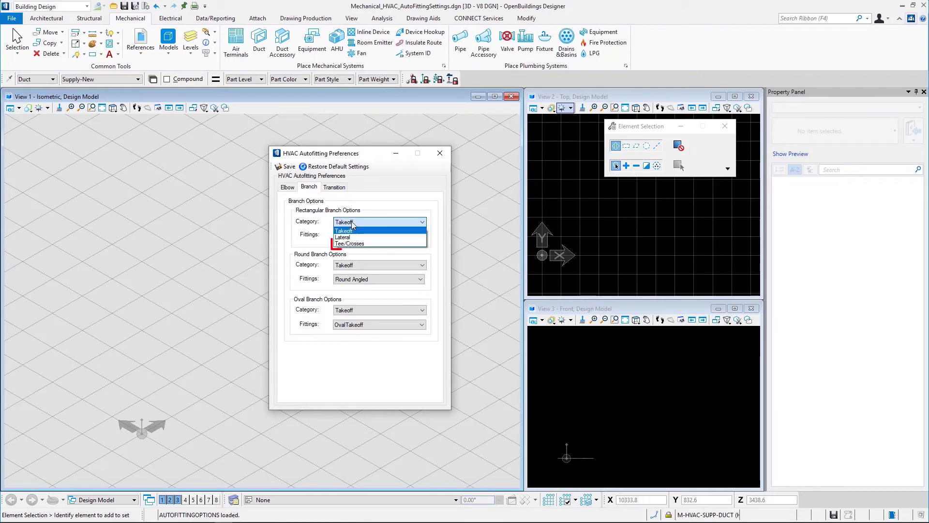
{"action": "left_click", "coordinate": [358, 244]}
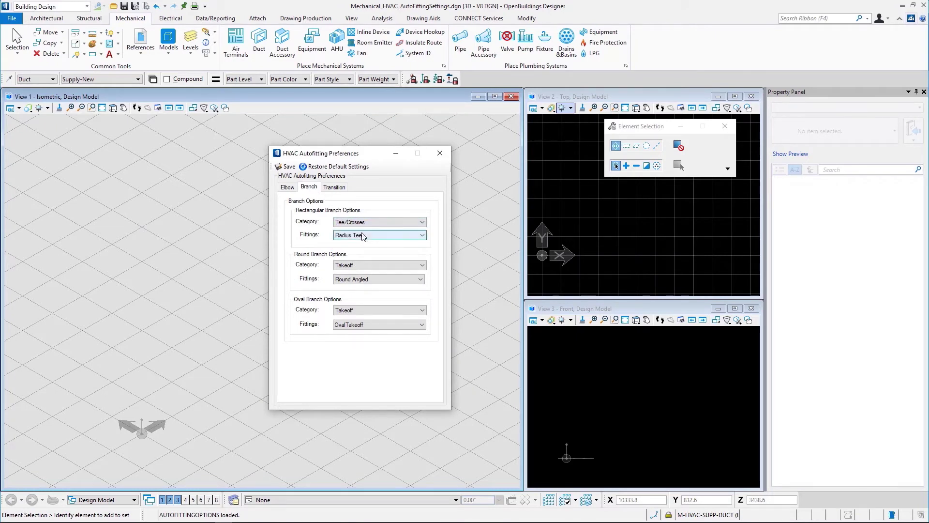
{"action": "left_click", "coordinate": [363, 235]}
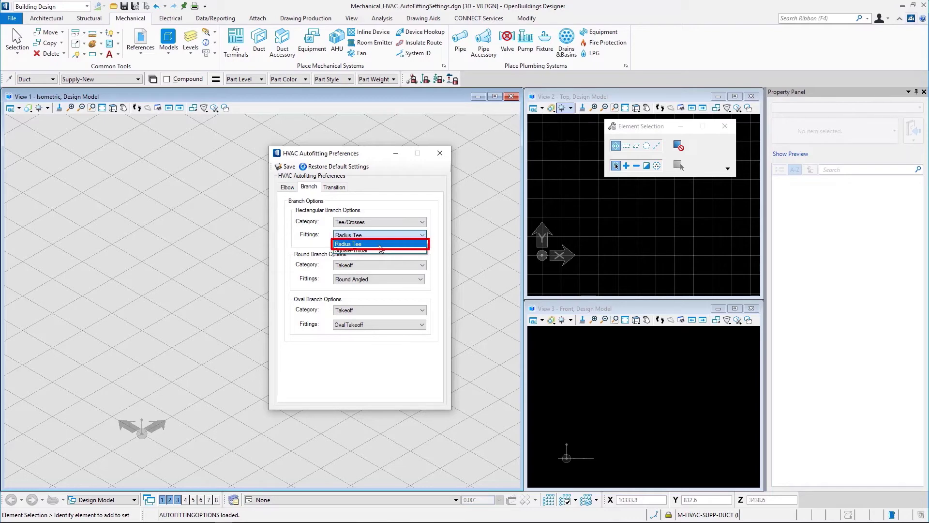
{"action": "left_click", "coordinate": [379, 245]}
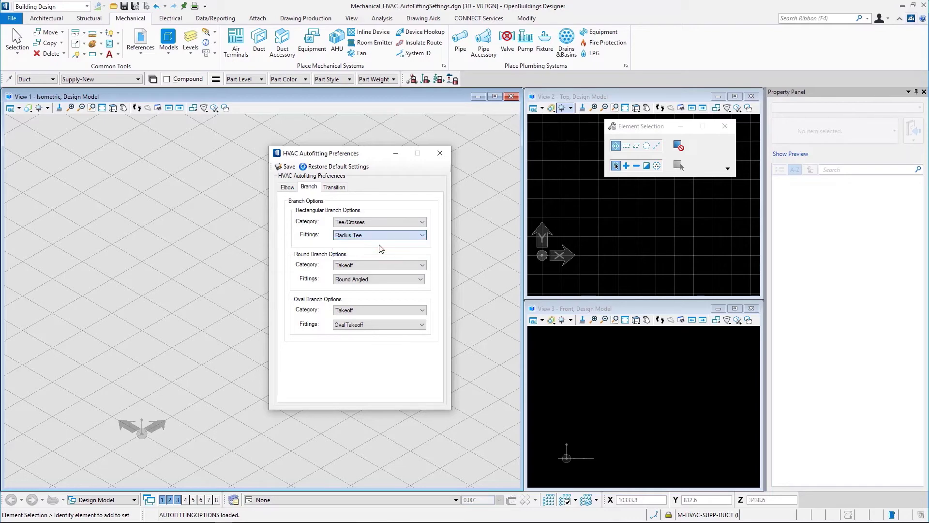
{"action": "left_click", "coordinate": [289, 167]}
Place a rectangular main duct from the origin along the X axis and add a perpendicular Radius Tee branch near its start.
{"action": "left_click", "coordinate": [259, 43]}
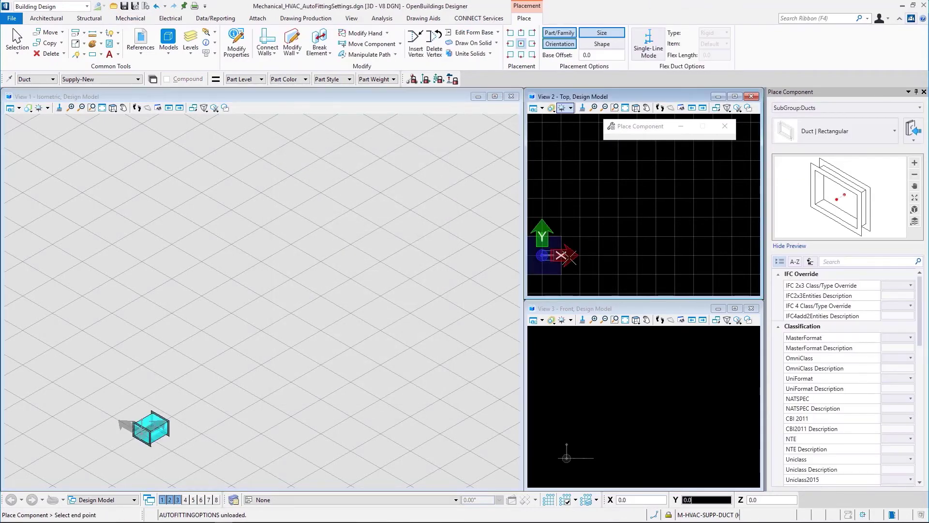
{"action": "left_click", "coordinate": [750, 255]}
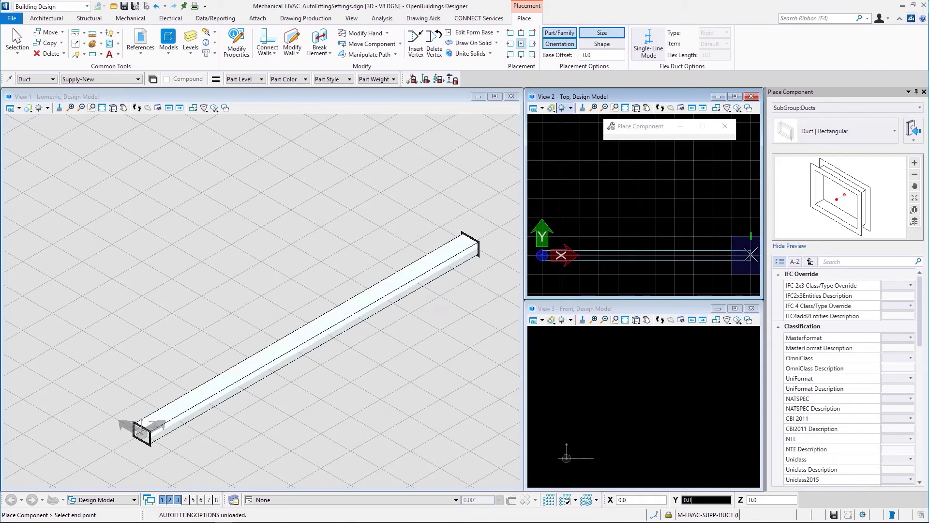
{"action": "left_click", "coordinate": [585, 256]}
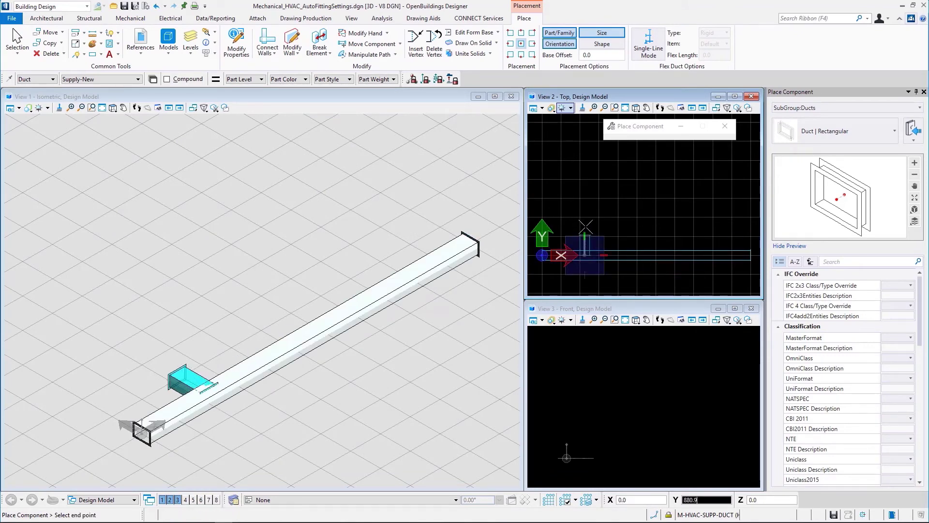
{"action": "left_click", "coordinate": [583, 192]}
{"action": "right_click", "coordinate": [583, 192]}
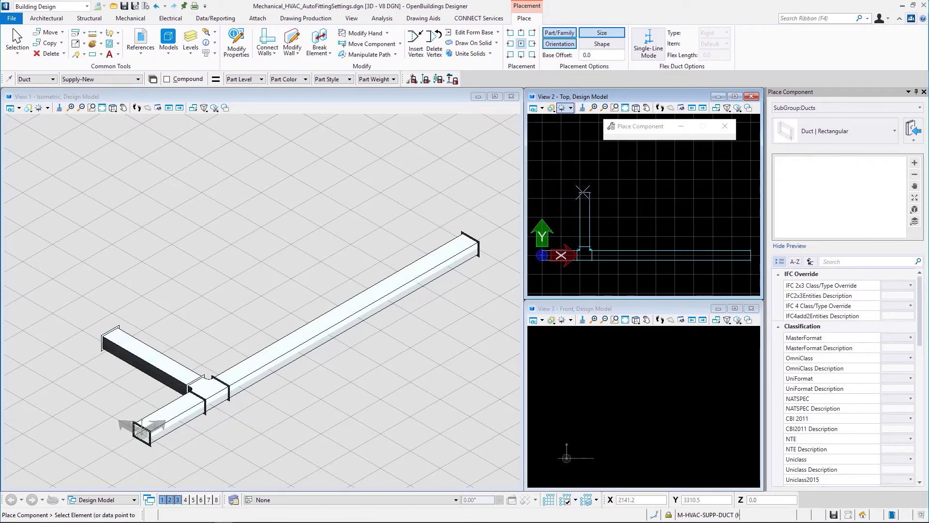
{"action": "right_click", "coordinate": [584, 196]}
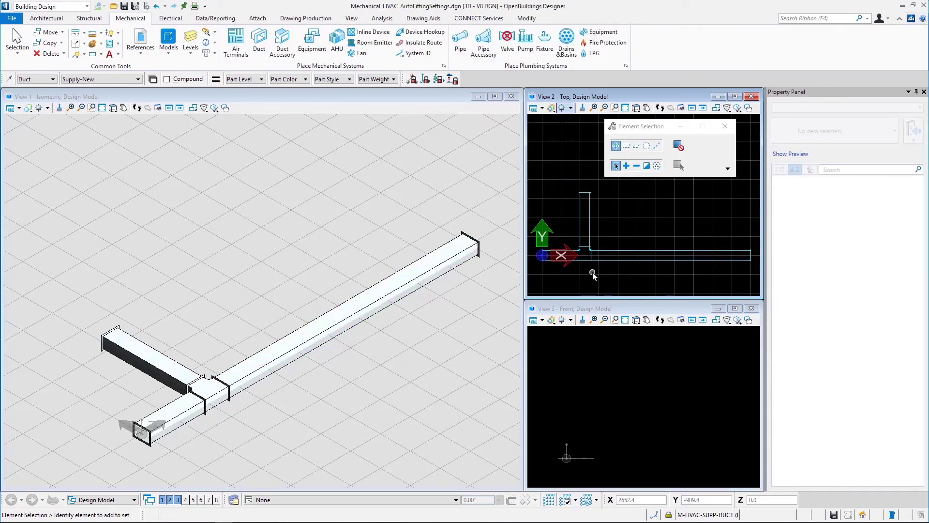
Change the rectangular Tee/Crosses branch fitting to Square-Throat and save the autofitting preferences.
{"action": "left_click", "coordinate": [444, 67]}
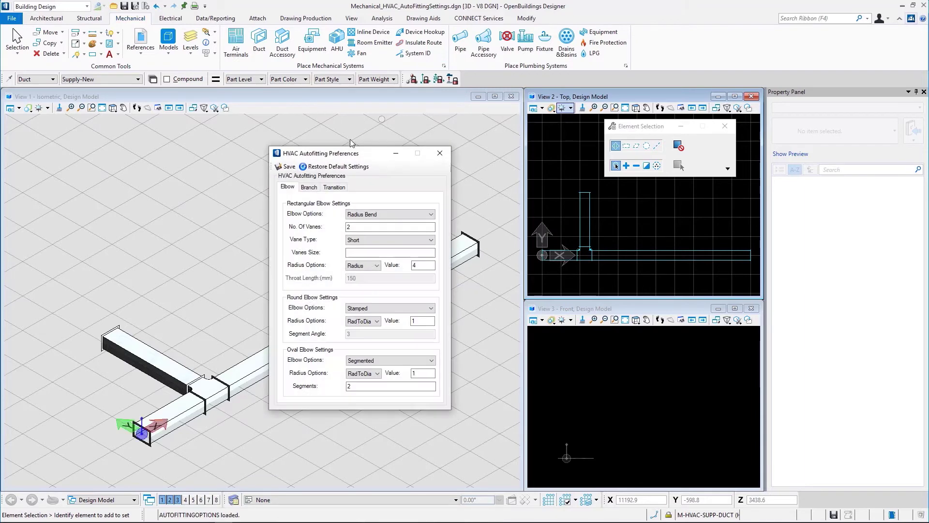
{"action": "left_click", "coordinate": [316, 187]}
{"action": "left_click", "coordinate": [378, 235]}
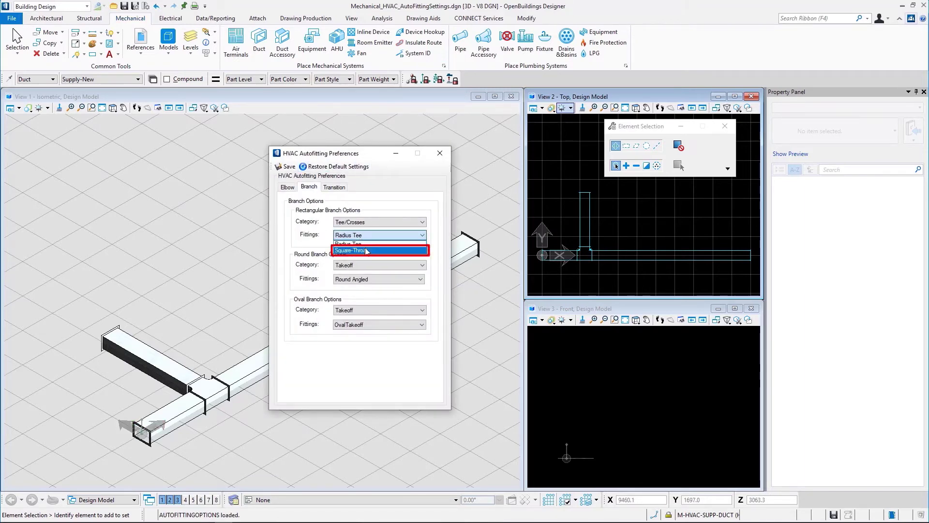
{"action": "left_click", "coordinate": [366, 250]}
{"action": "left_click", "coordinate": [289, 166]}
Place a second rectangular branch off the middle of the main duct and inspect its Square-Throat tee in the top view.
{"action": "left_click", "coordinate": [259, 44]}
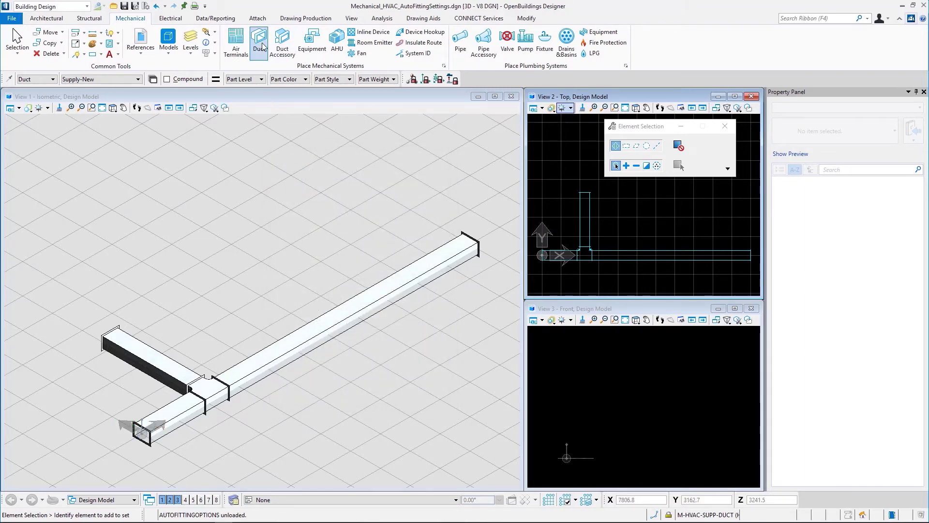
{"action": "left_click", "coordinate": [660, 254]}
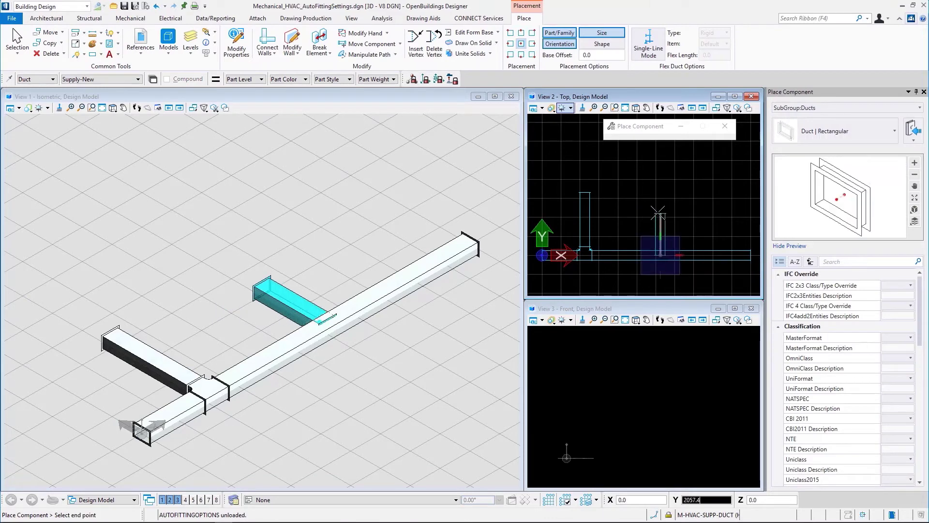
{"action": "key", "text": "Escape"}
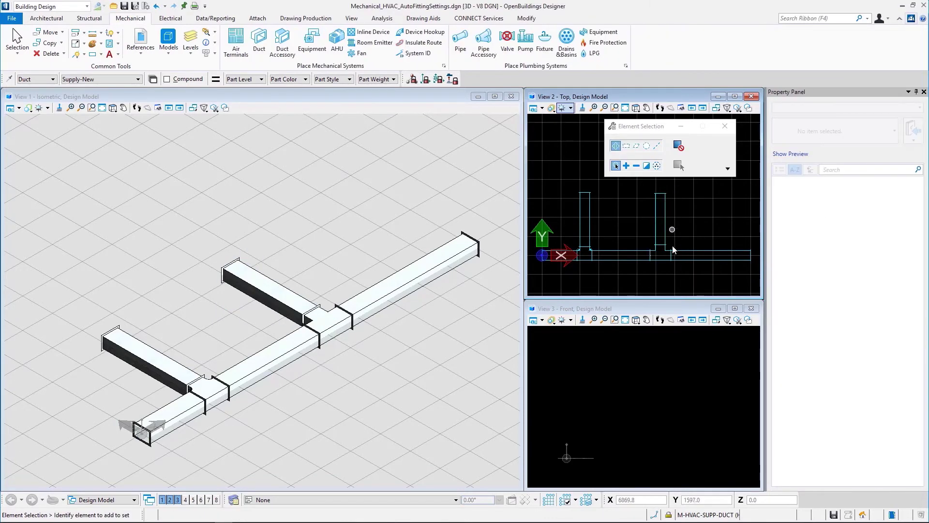
{"action": "scroll", "coordinate": [651, 278], "scroll_direction": "up", "scroll_amount": 2}
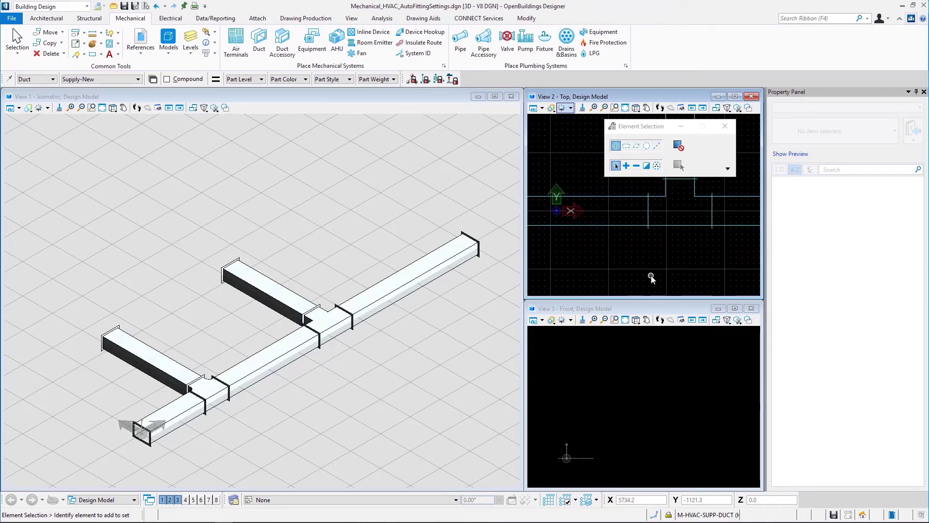
{"action": "middle_click_drag", "start_coordinate": [643, 246], "coordinate": [591, 263]}
{"action": "right_click", "coordinate": [650, 266]}
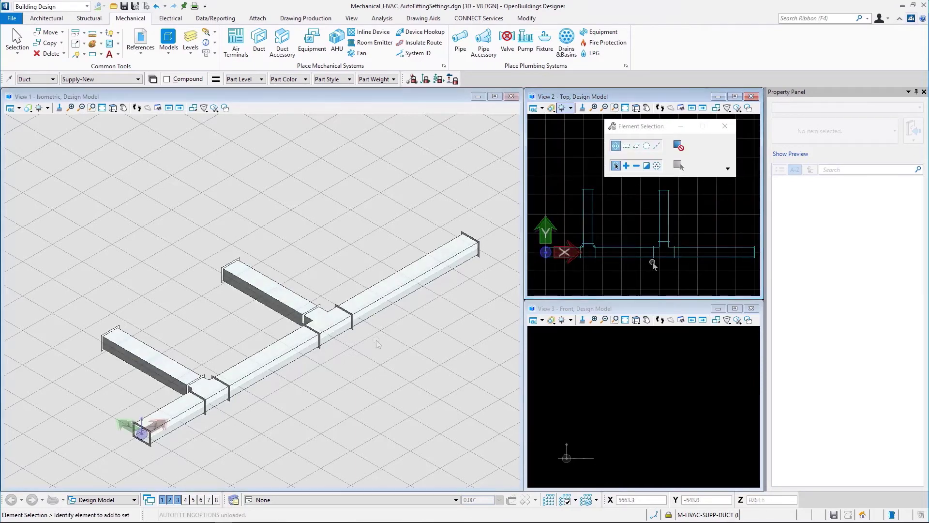
Set the round branch category to Takeoff with the Round Angled fitting and save the autofitting preferences.
{"action": "left_click", "coordinate": [444, 67]}
{"action": "left_click", "coordinate": [309, 188]}
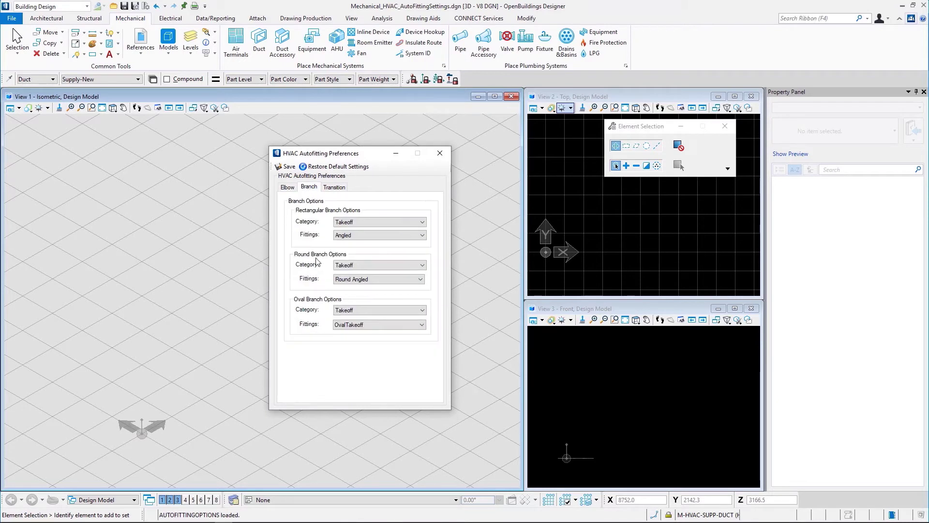
{"action": "left_click", "coordinate": [373, 265]}
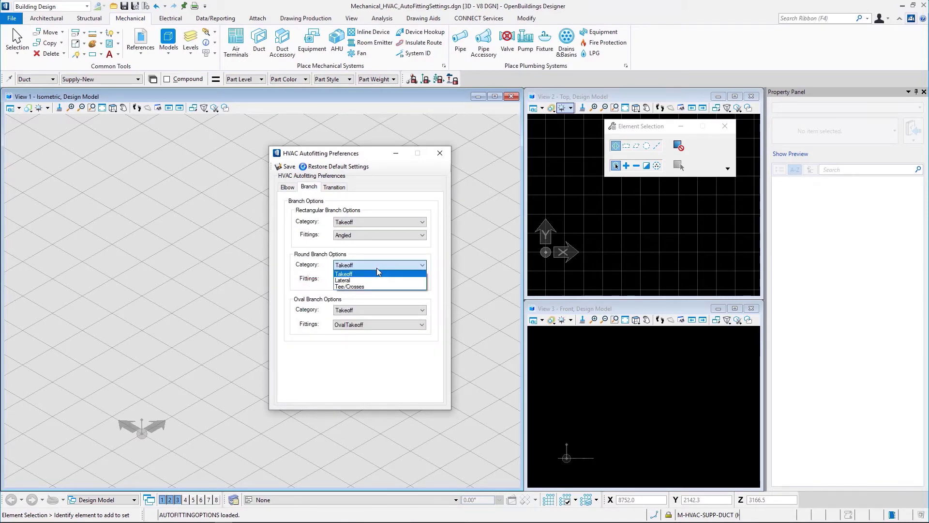
{"action": "left_click", "coordinate": [379, 274]}
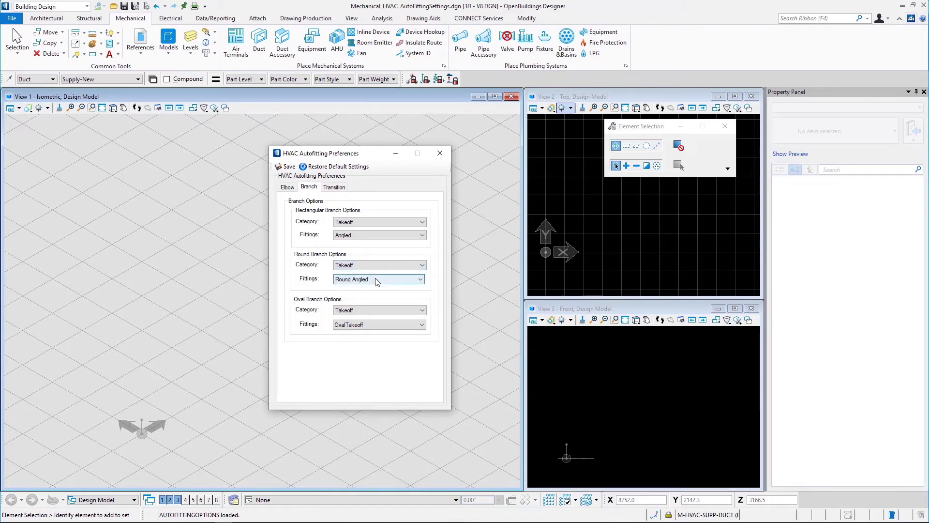
{"action": "left_click", "coordinate": [377, 280]}
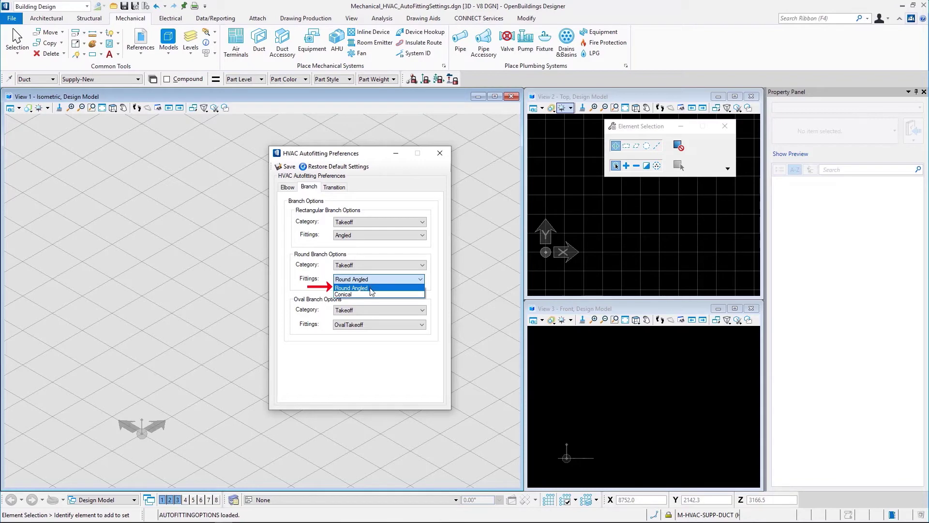
{"action": "left_click", "coordinate": [370, 288]}
{"action": "left_click", "coordinate": [285, 166]}
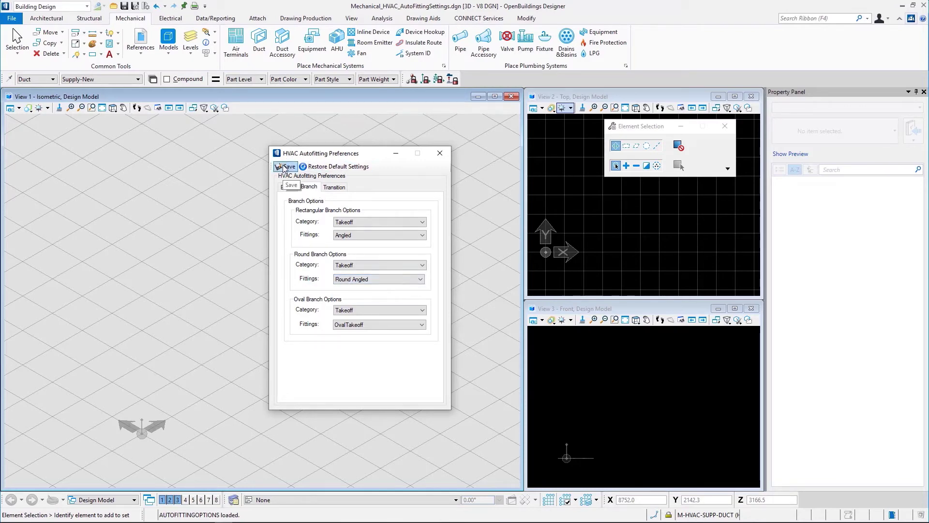
Place a round main duct from the origin along the X axis and add a perpendicular round branch with a Round Angled takeoff.
{"action": "left_click", "coordinate": [259, 42]}
{"action": "left_click", "coordinate": [546, 252]}
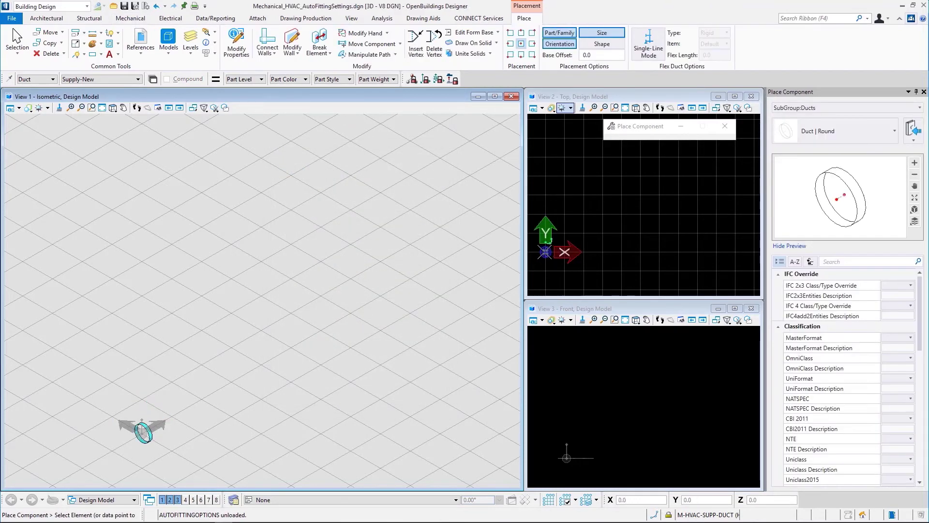
{"action": "left_click", "coordinate": [746, 252]}
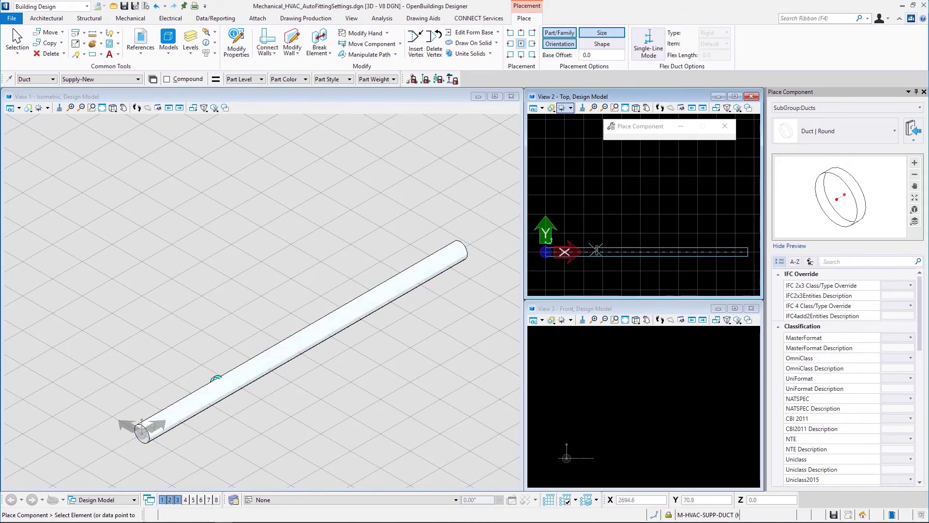
{"action": "left_click", "coordinate": [593, 252]}
{"action": "left_click", "coordinate": [589, 190]}
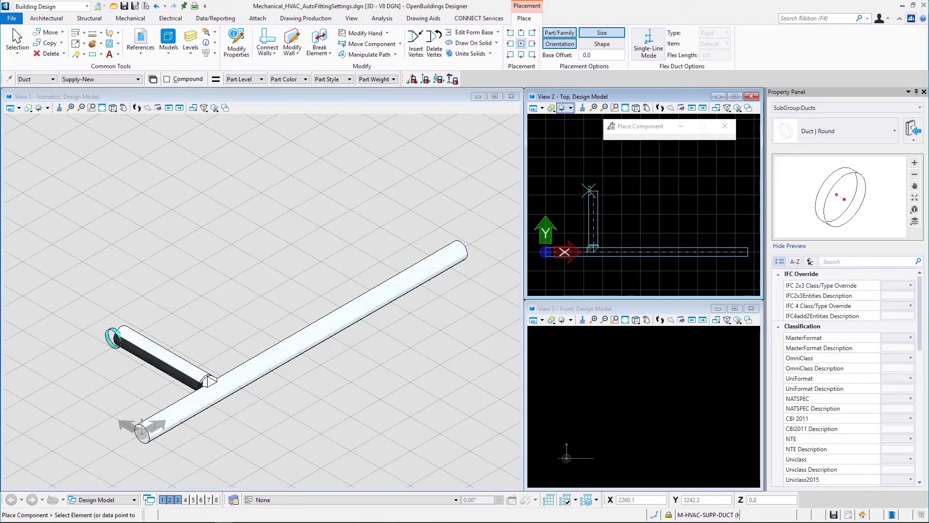
{"action": "right_click", "coordinate": [597, 234]}
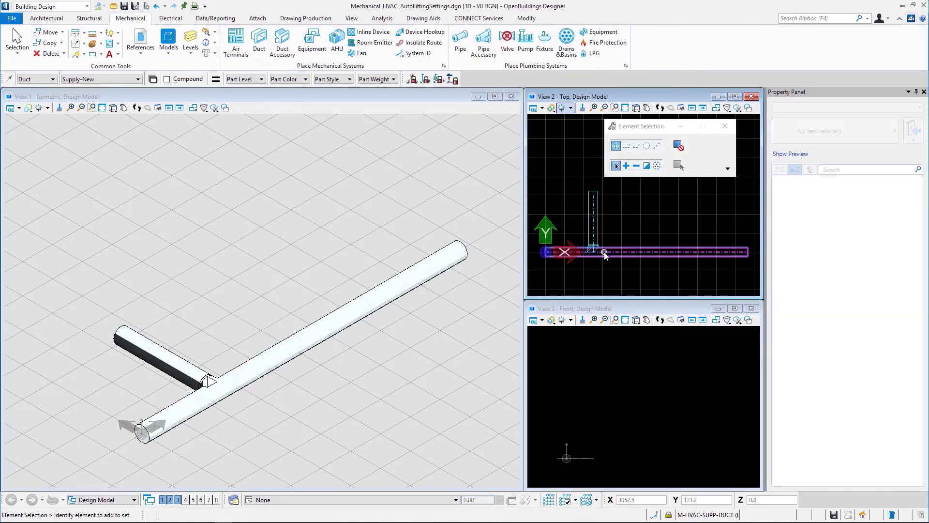
Change the round Takeoff branch fitting to Conical and save the autofitting preferences.
{"action": "scroll", "coordinate": [597, 251], "scroll_direction": "up", "scroll_amount": 3}
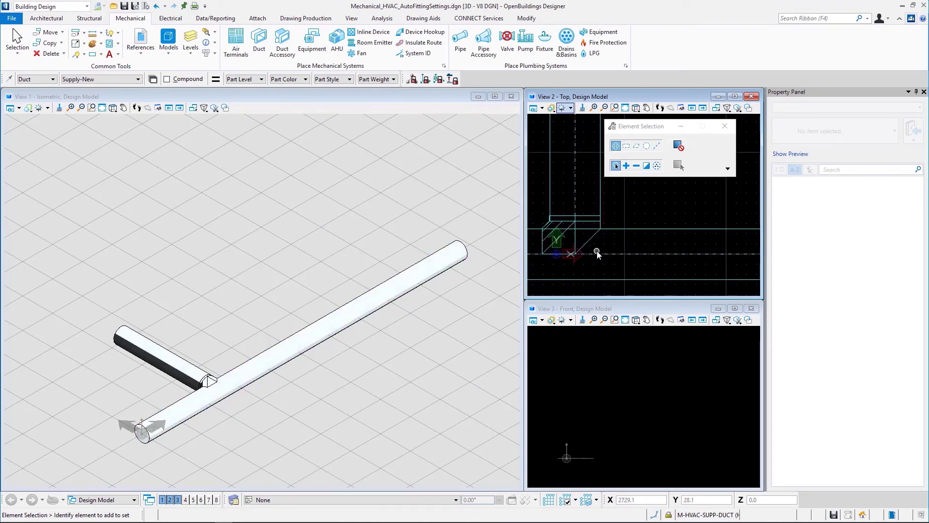
{"action": "scroll", "coordinate": [597, 251], "scroll_direction": "down", "scroll_amount": 7}
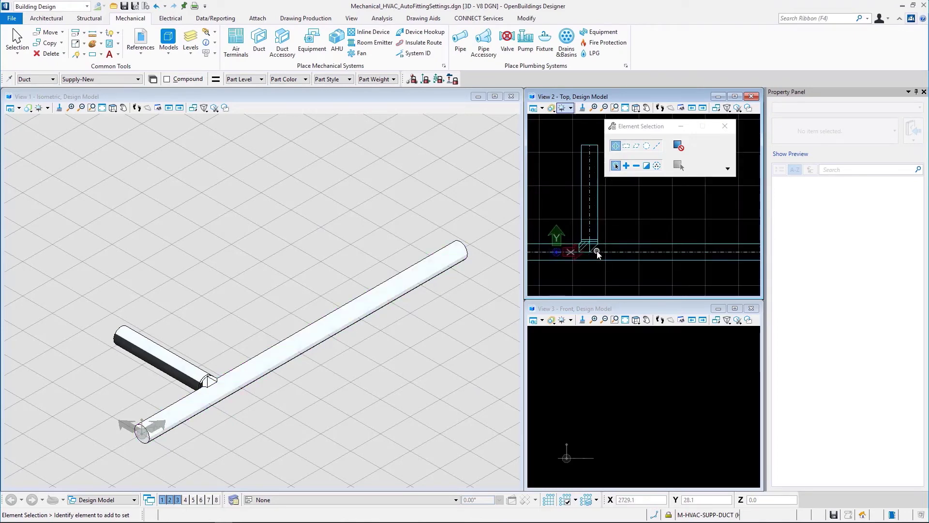
{"action": "left_click", "coordinate": [444, 65]}
{"action": "left_click", "coordinate": [308, 187]}
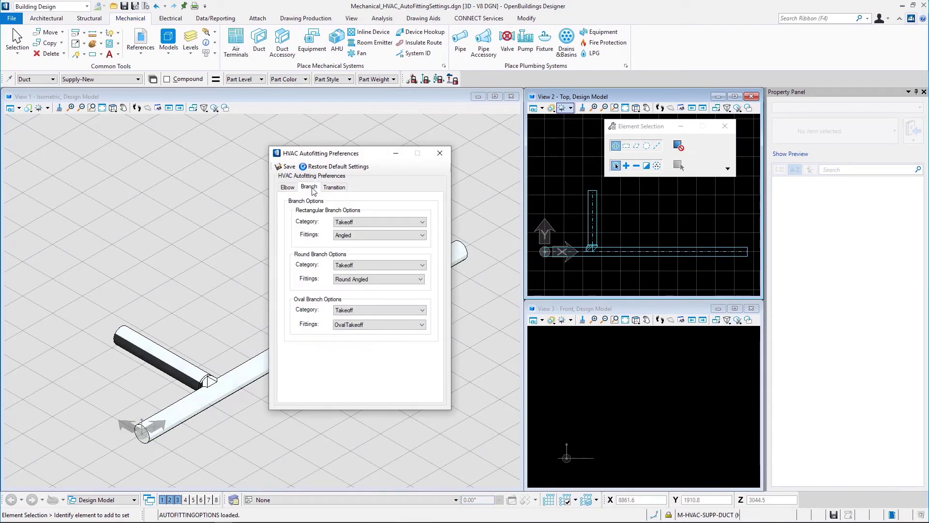
{"action": "left_click", "coordinate": [380, 279]}
{"action": "left_click", "coordinate": [363, 294]}
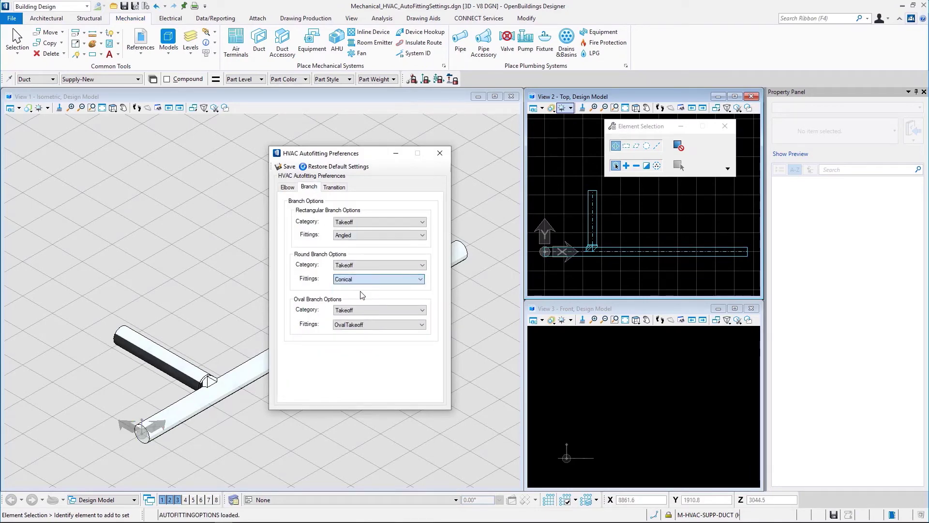
{"action": "left_click", "coordinate": [289, 166]}
Add a second perpendicular round branch about 3200 mm long off the main duct and inspect its Conical takeoff.
{"action": "left_click", "coordinate": [259, 44]}
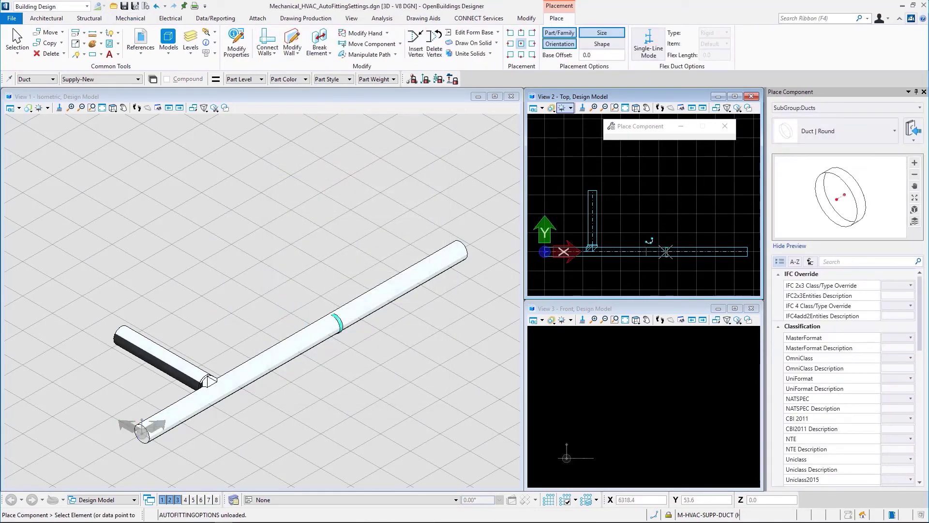
{"action": "left_click", "coordinate": [666, 251]}
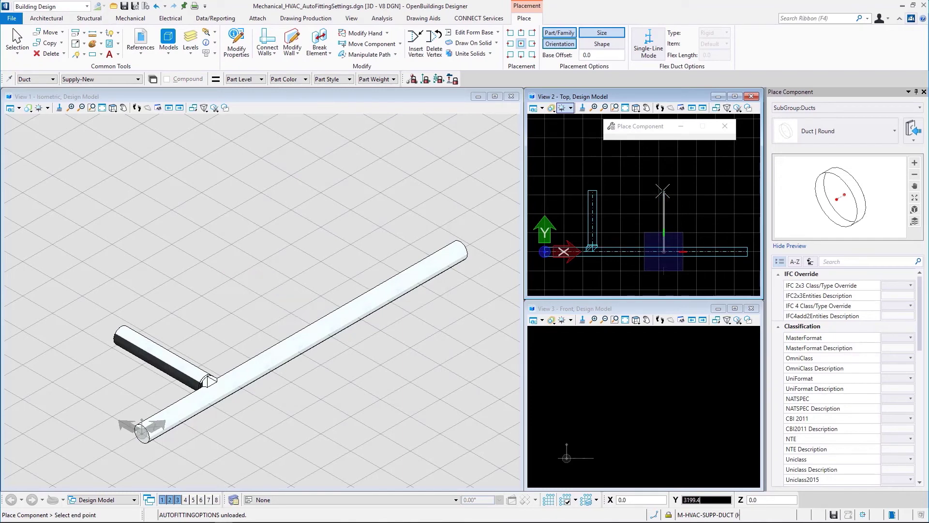
{"action": "left_click", "coordinate": [662, 192]}
{"action": "right_click", "coordinate": [664, 196]}
{"action": "scroll", "coordinate": [667, 257], "scroll_direction": "up", "scroll_amount": 3}
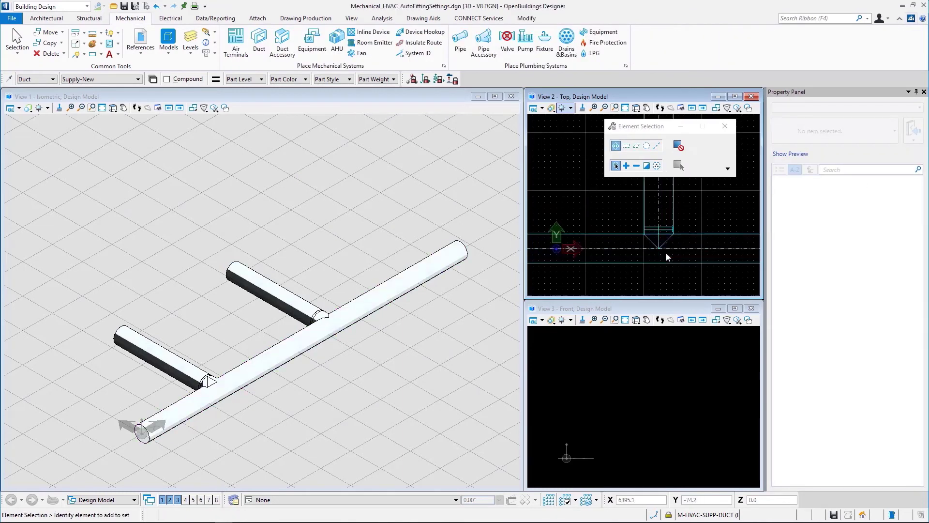
{"action": "scroll", "coordinate": [666, 252], "scroll_direction": "down", "scroll_amount": 3}
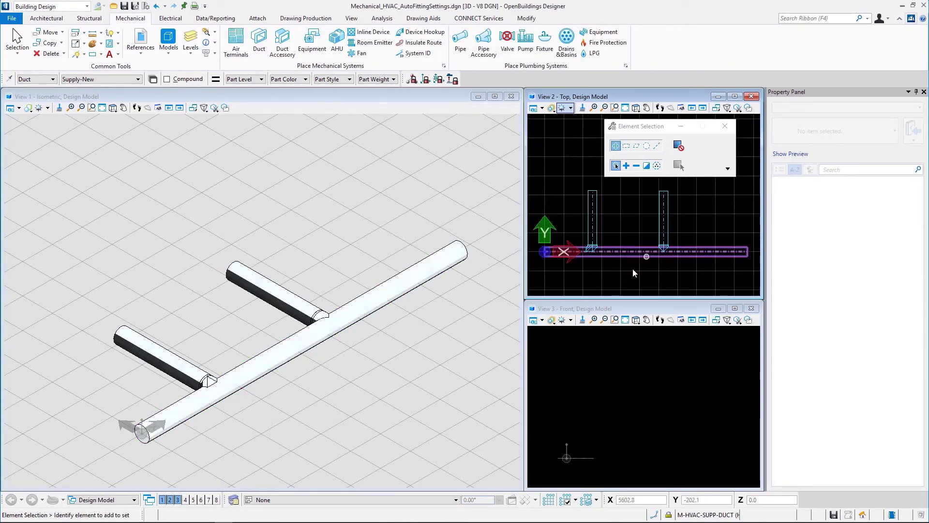
{"action": "mouse_move", "coordinate": [124, 403]}
{"action": "middle_mouse_down", "text": "shift"}
{"action": "mouse_move", "coordinate": [263, 383]}
{"action": "mouse_move", "coordinate": [368, 387]}
{"action": "mouse_move", "coordinate": [450, 358]}
{"action": "mouse_move", "coordinate": [460, 342]}
{"action": "mouse_move", "coordinate": [400, 204]}
{"action": "mouse_move", "coordinate": [365, 208]}
{"action": "mouse_move", "coordinate": [207, 376]}
{"action": "mouse_move", "coordinate": [122, 398]}
{"action": "middle_mouse_up", "text": "shift"}
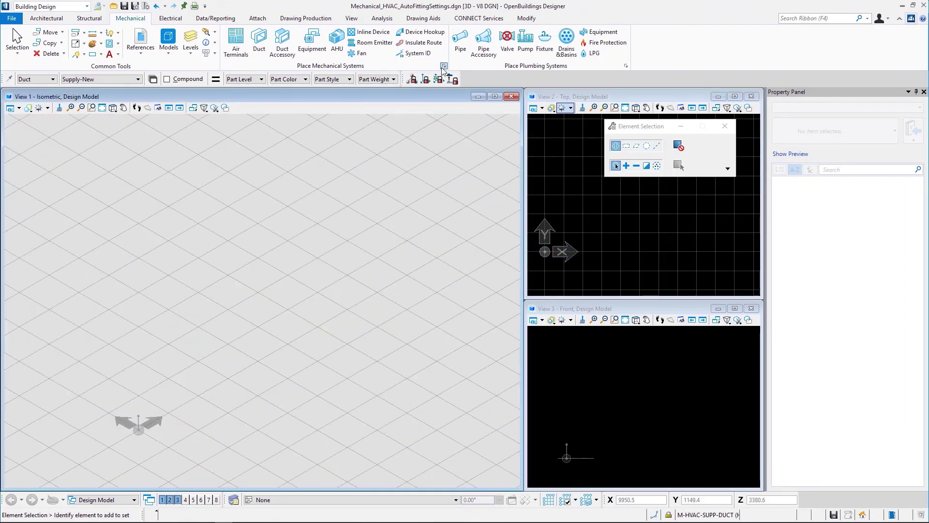
Set the round branch category to Lateral with the Round Tap fitting and save the autofitting preferences.
{"action": "left_click", "coordinate": [444, 66]}
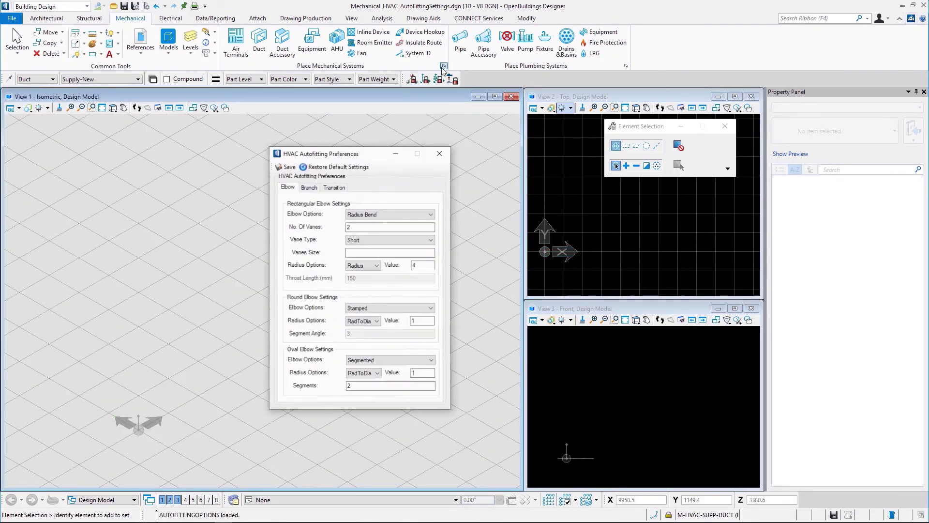
{"action": "left_click", "coordinate": [310, 188]}
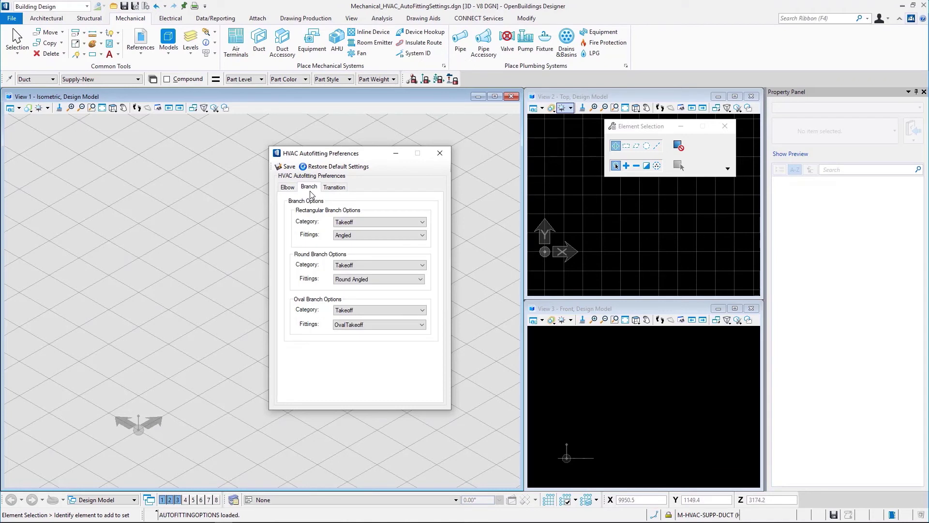
{"action": "left_click", "coordinate": [345, 270]}
{"action": "left_click", "coordinate": [345, 277]}
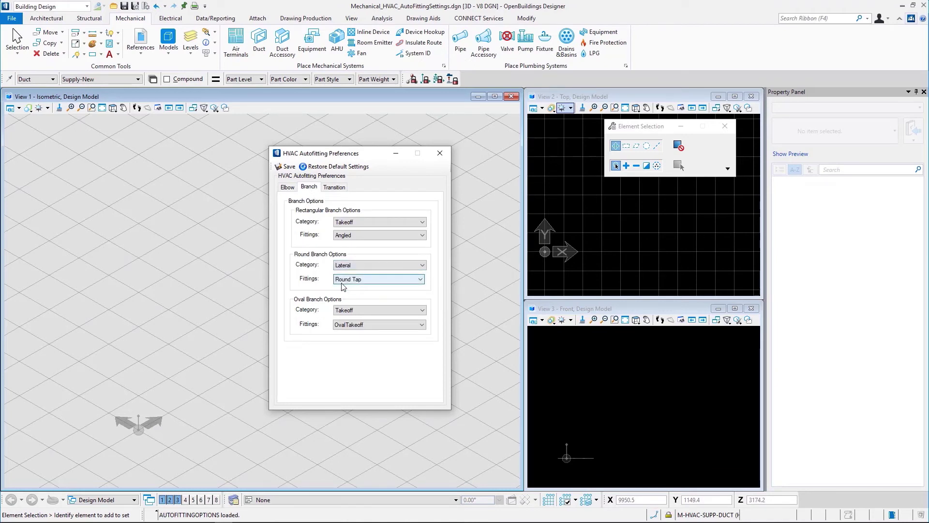
{"action": "left_click", "coordinate": [375, 280]}
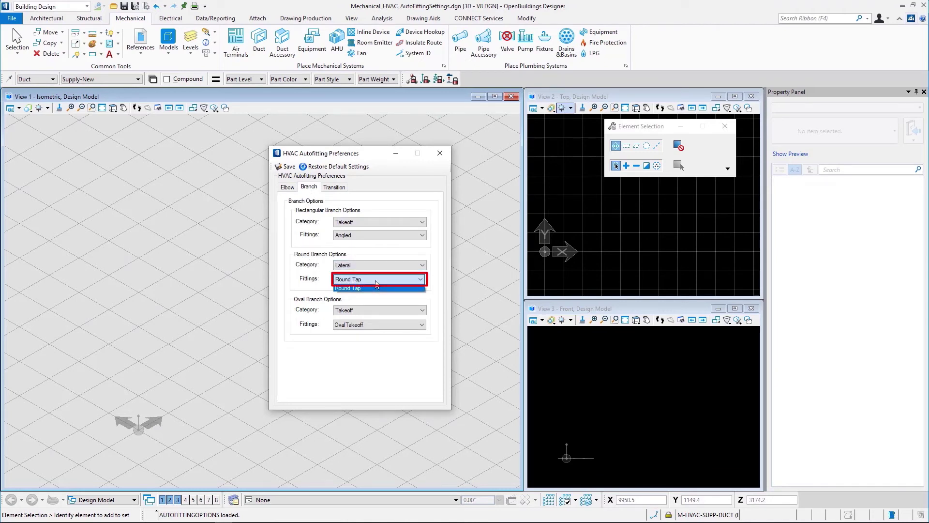
{"action": "left_click", "coordinate": [377, 281]}
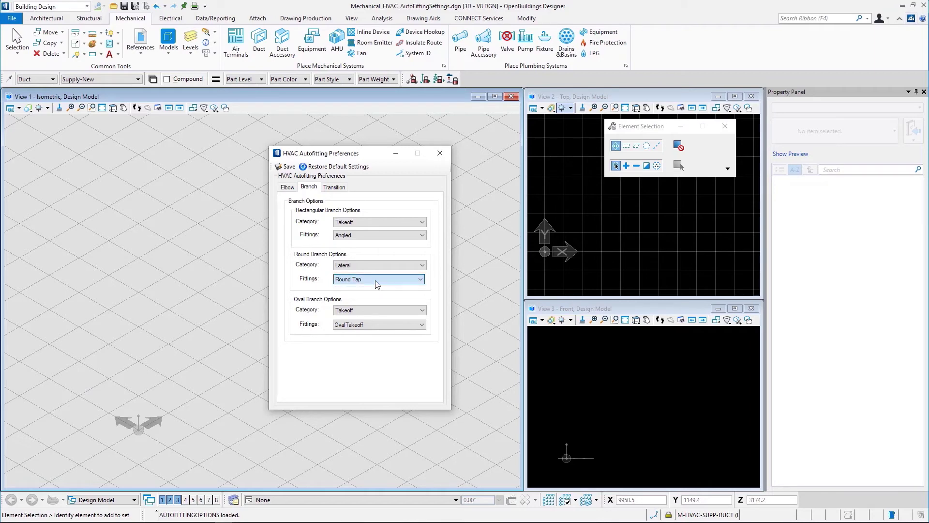
{"action": "left_click", "coordinate": [290, 167]}
Place a round main duct from the origin along the X axis, add a perpendicular round branch, and inspect its Round Tap lateral.
{"action": "left_click", "coordinate": [259, 43]}
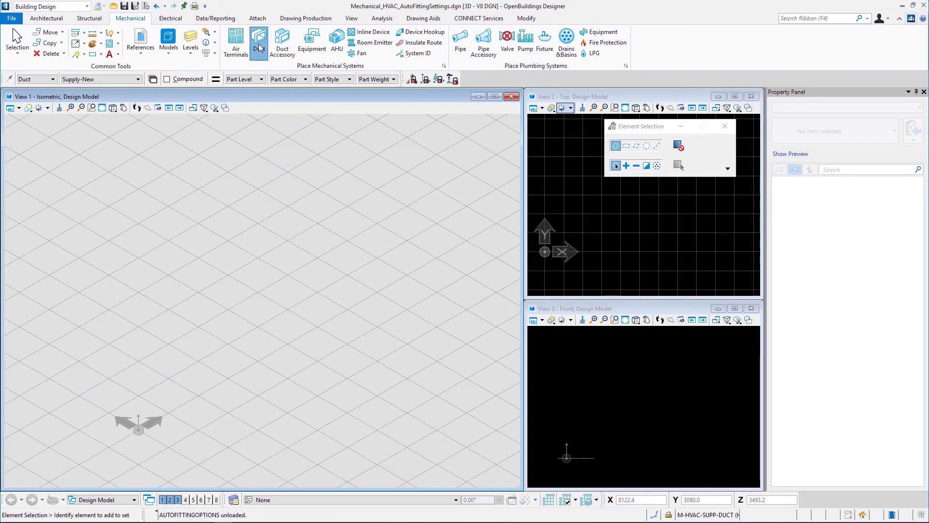
{"action": "left_click", "coordinate": [546, 251]}
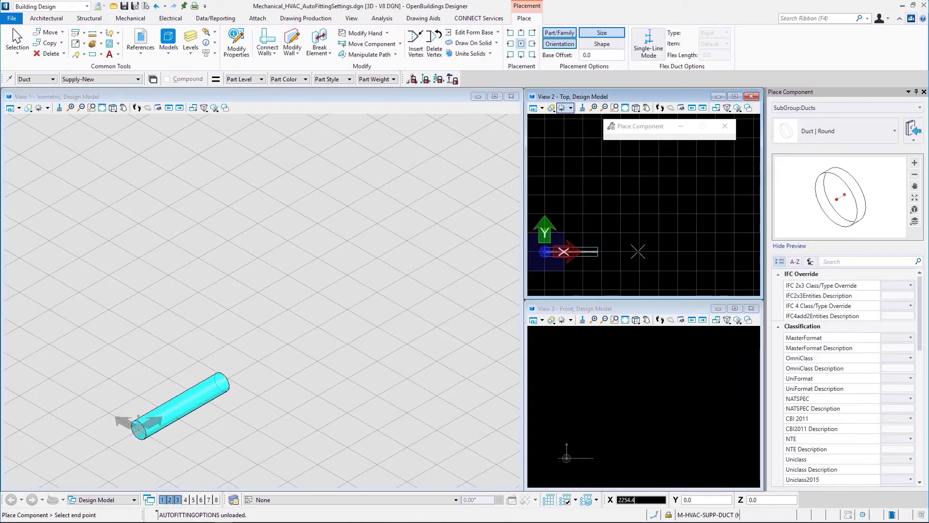
{"action": "left_click", "coordinate": [744, 252]}
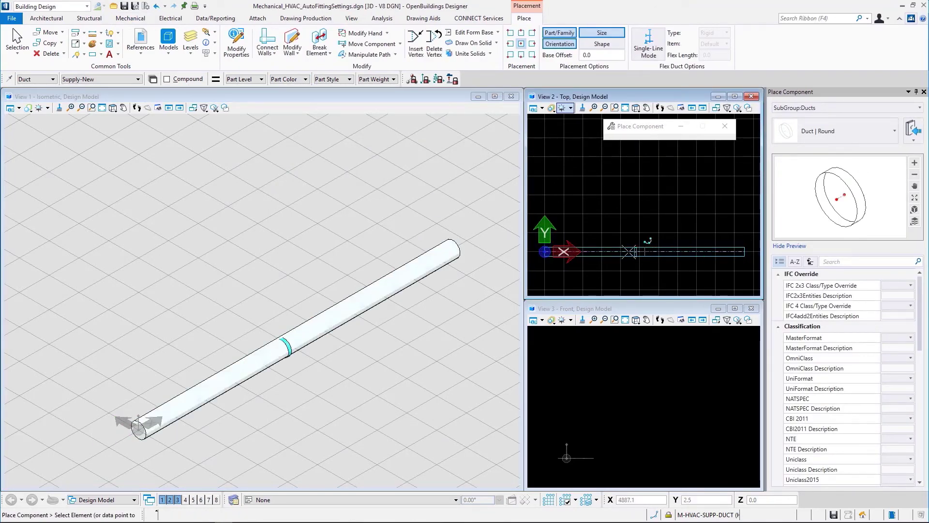
{"action": "left_click", "coordinate": [620, 251]}
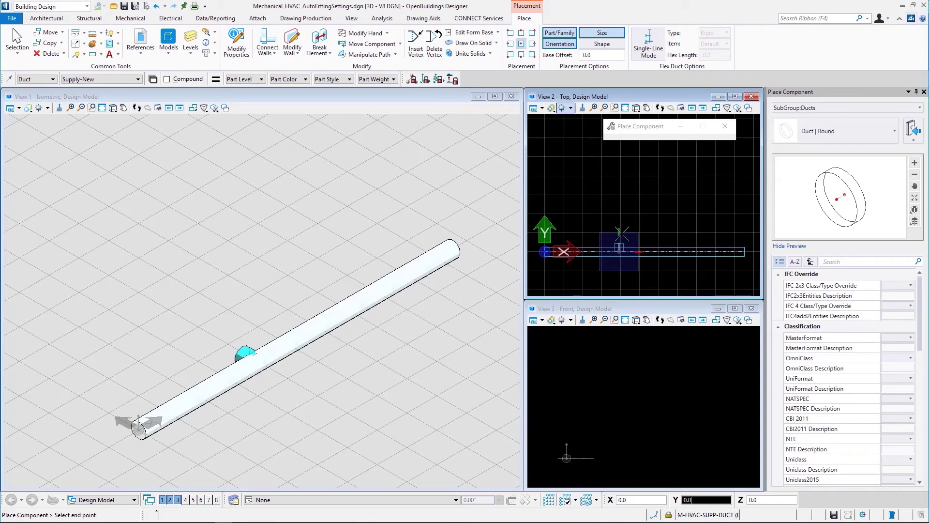
{"action": "left_click", "coordinate": [617, 195]}
{"action": "key", "text": "Escape"}
{"action": "scroll", "coordinate": [621, 252], "scroll_direction": "up", "scroll_amount": 5}
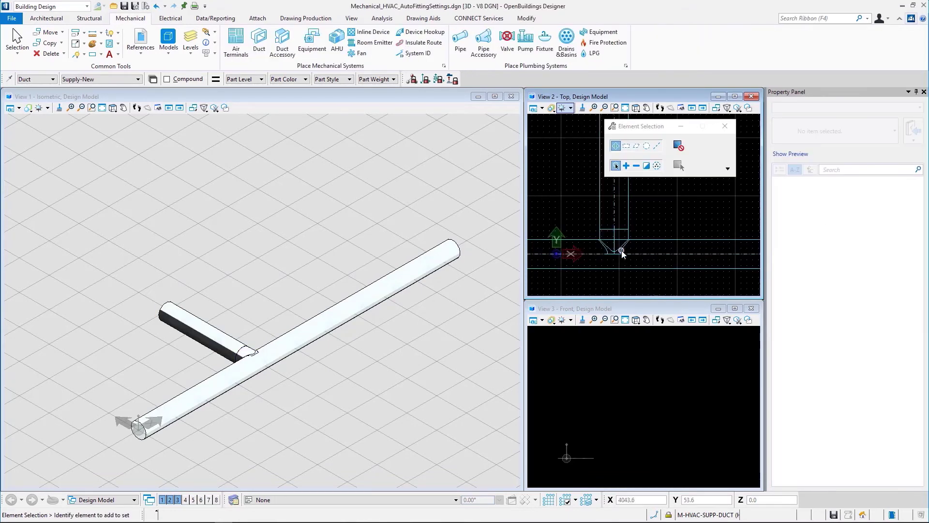
{"action": "middle_click_drag", "start_coordinate": [141, 425], "coordinate": [229, 373], "text": "shift"}
Set the round branch category to Tee/Crosses with the RoundTee fitting and save the autofitting preferences.
{"action": "left_click", "coordinate": [444, 65]}
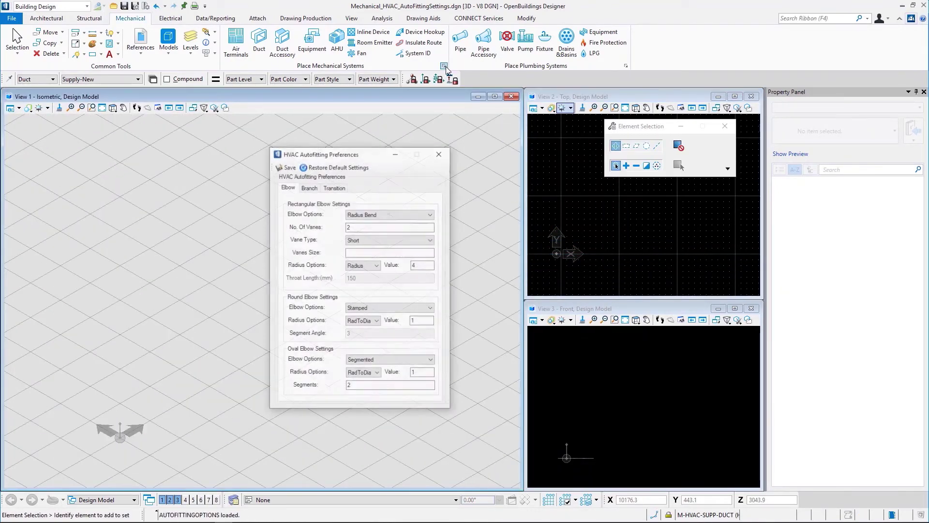
{"action": "left_click", "coordinate": [307, 187]}
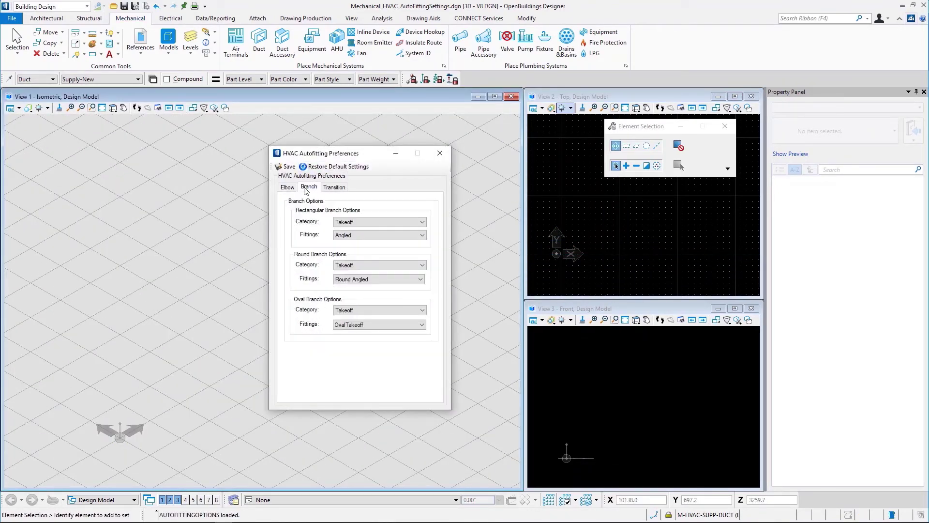
{"action": "left_click", "coordinate": [357, 266]}
{"action": "left_click", "coordinate": [361, 286]}
{"action": "left_click", "coordinate": [366, 279]}
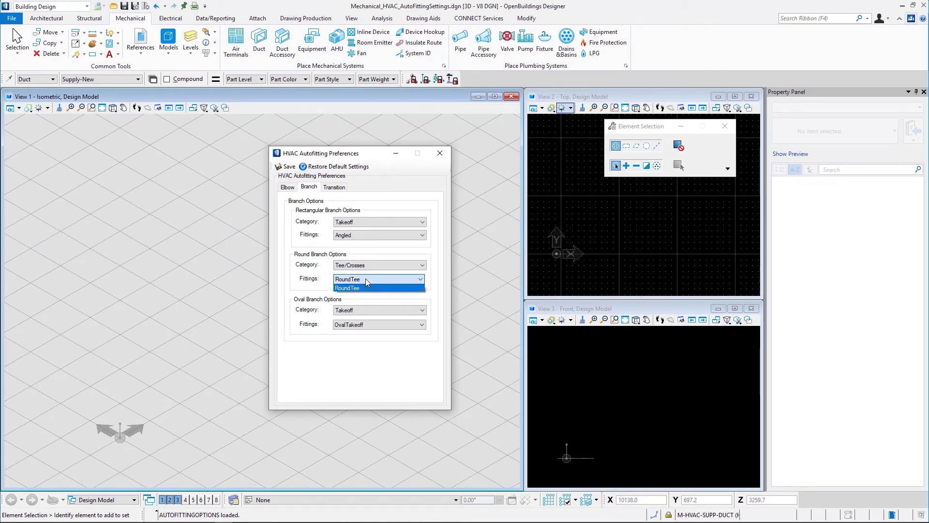
{"action": "left_click", "coordinate": [365, 278]}
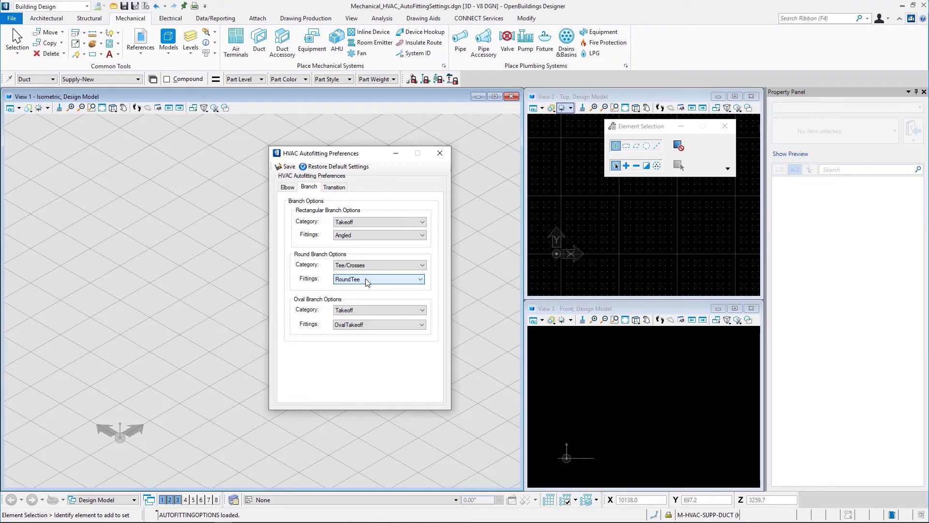
{"action": "left_click", "coordinate": [287, 166]}
Place a round main duct about 12100 mm long from the origin along the X axis and add a perpendicular branch with a RoundTee.
{"action": "left_click", "coordinate": [259, 52]}
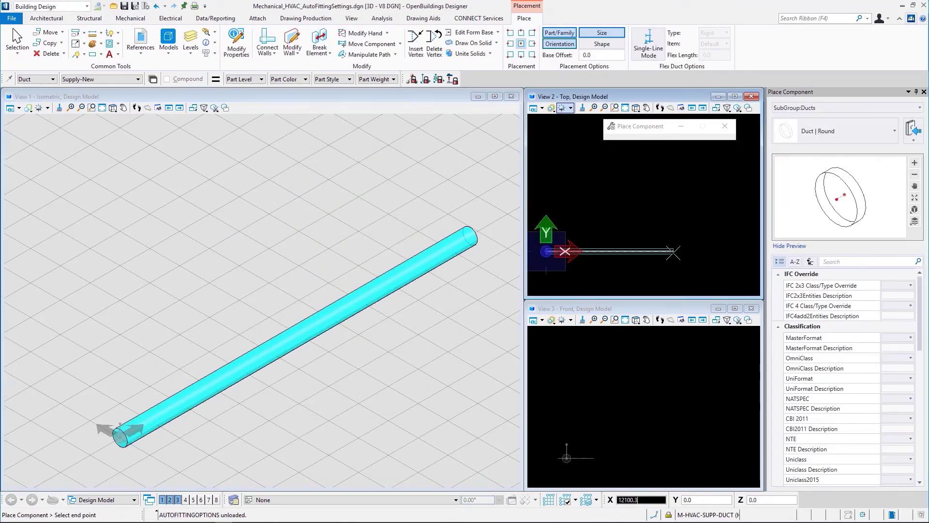
{"action": "left_click", "coordinate": [673, 251]}
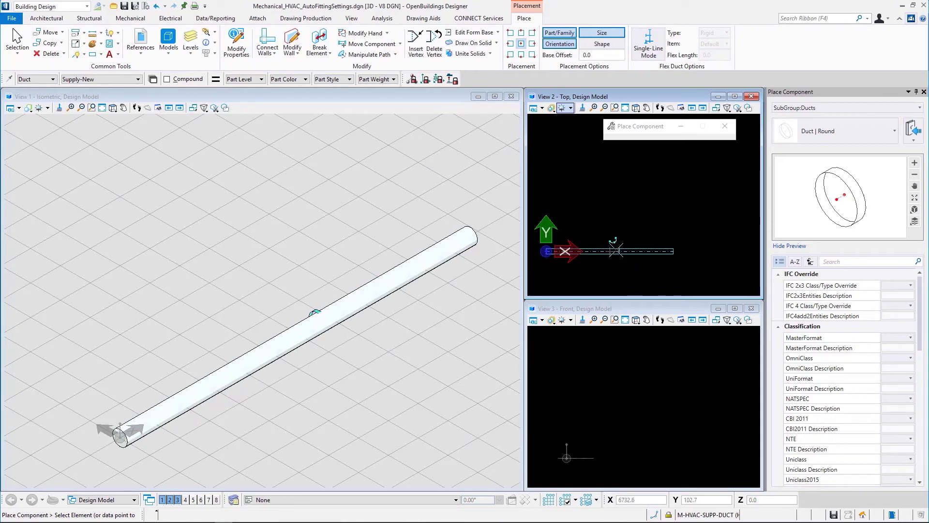
{"action": "left_click", "coordinate": [598, 251]}
{"action": "left_click", "coordinate": [594, 207]}
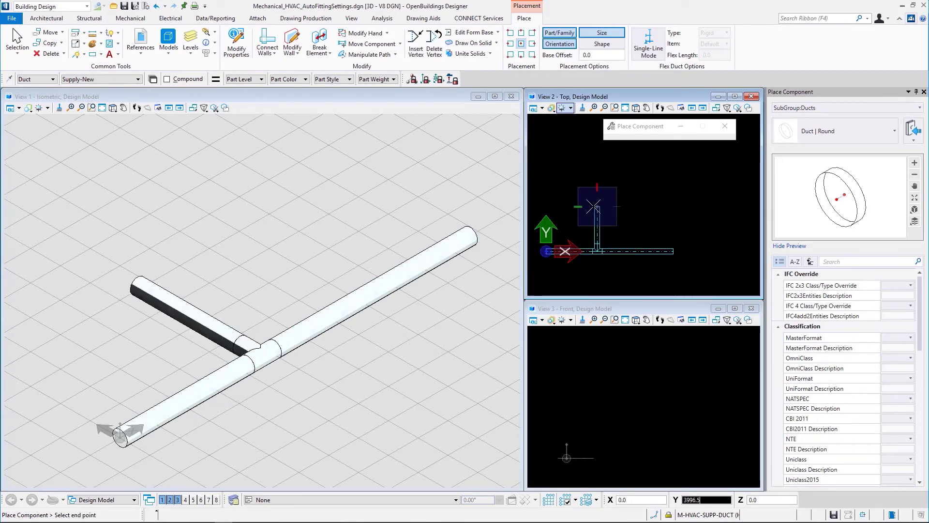
{"action": "scroll", "coordinate": [598, 248], "scroll_direction": "up", "scroll_amount": 5}
{"action": "key", "text": "Escape"}
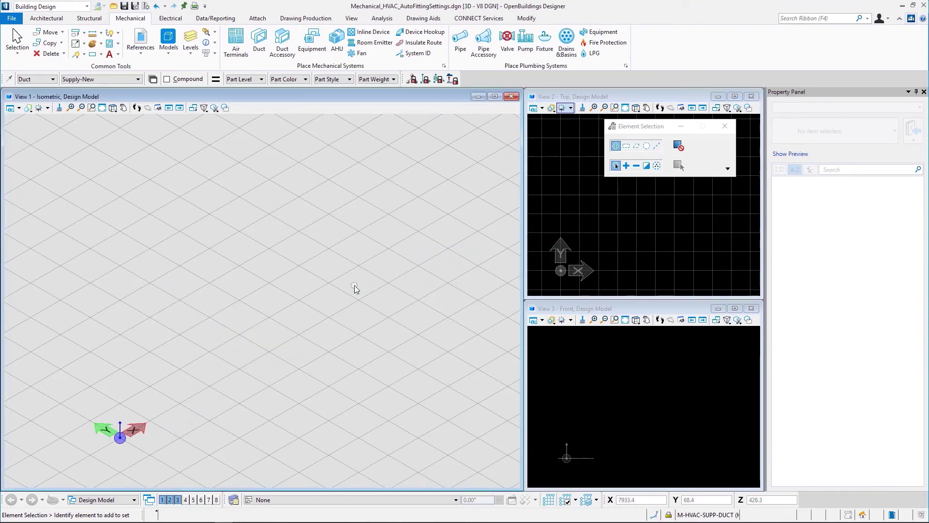
Review the oval branch categories, keep Takeoff with the OvalTakeoff fitting, and save the autofitting preferences.
{"action": "left_click", "coordinate": [444, 65]}
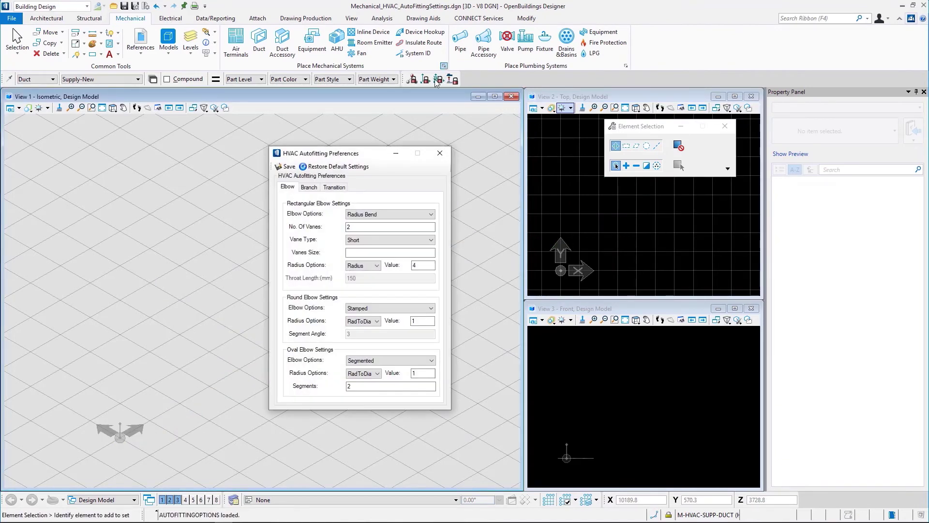
{"action": "left_click", "coordinate": [309, 187]}
{"action": "left_click", "coordinate": [375, 310]}
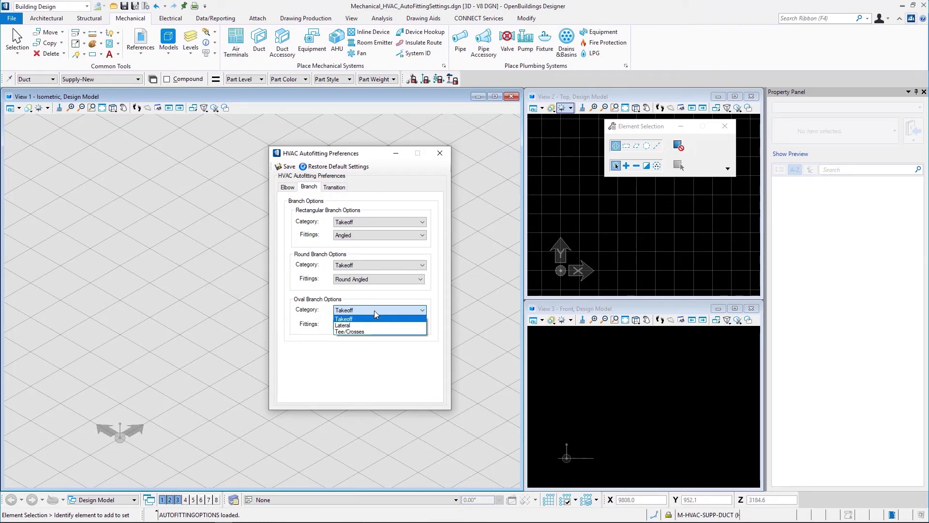
{"action": "left_click", "coordinate": [373, 309]}
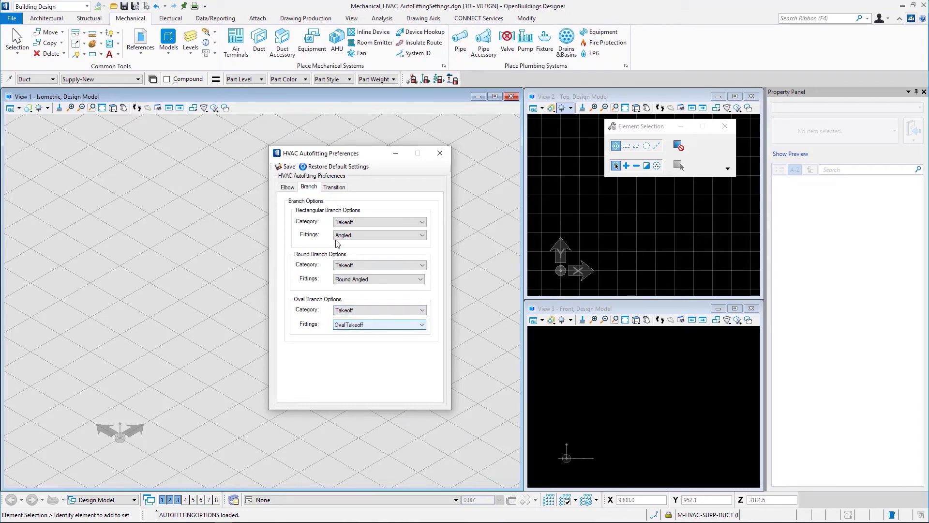
{"action": "left_click", "coordinate": [287, 168]}
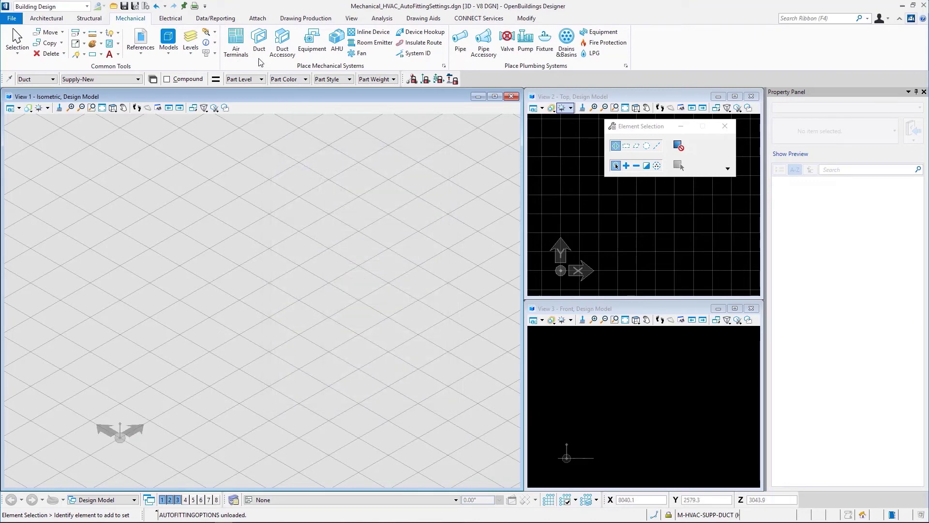
Place a flat oval main duct from the origin along the X axis, add a perpendicular oval branch, and inspect its OvalTakeoff fitting.
{"action": "left_click", "coordinate": [259, 41]}
{"action": "left_click", "coordinate": [561, 269]}
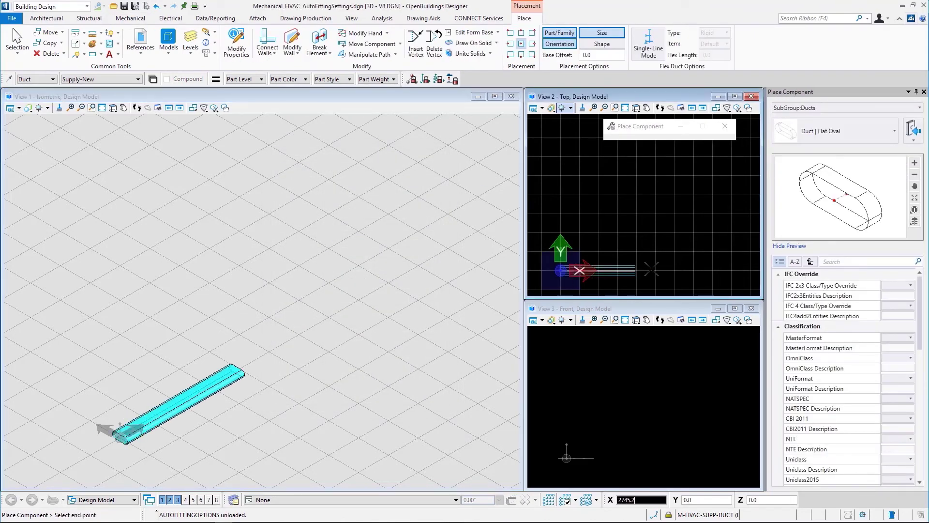
{"action": "left_click", "coordinate": [747, 268]}
{"action": "left_click", "coordinate": [626, 269]}
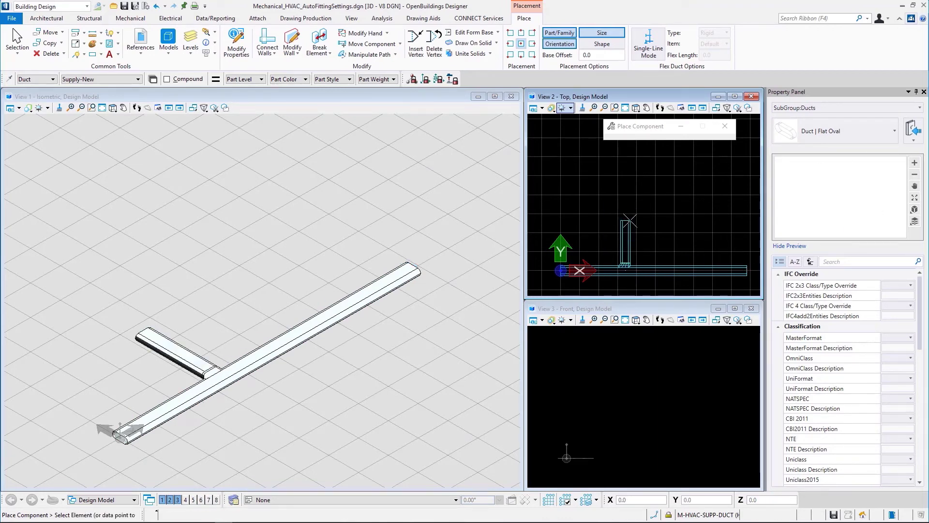
{"action": "left_click", "coordinate": [625, 218]}
{"action": "right_click", "coordinate": [628, 272]}
{"action": "scroll", "coordinate": [630, 263], "scroll_direction": "up", "scroll_amount": 3}
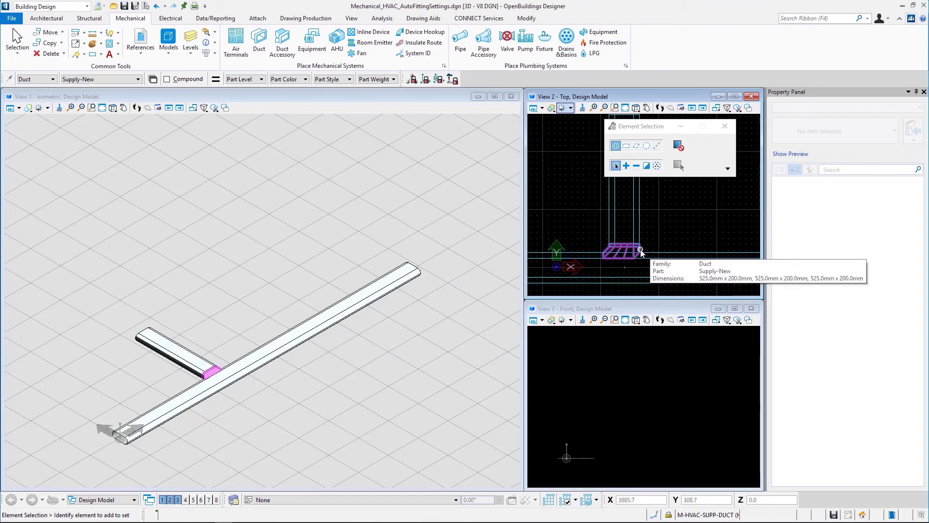
{"action": "middle_click_drag", "start_coordinate": [208, 421], "coordinate": [243, 430], "text": "shift"}
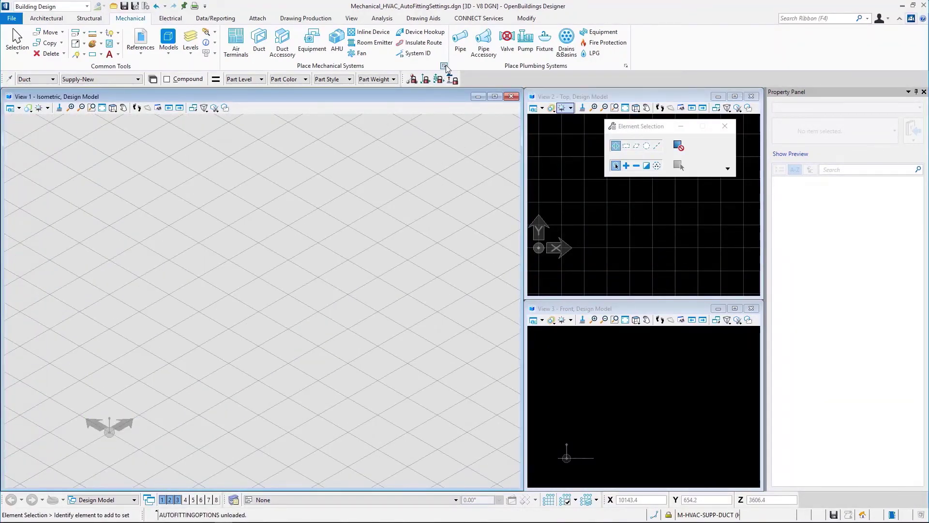
Set the oval branch category to Lateral with the Oval Tap fitting and save the autofitting preferences.
{"action": "left_click", "coordinate": [444, 65]}
{"action": "left_click", "coordinate": [309, 187]}
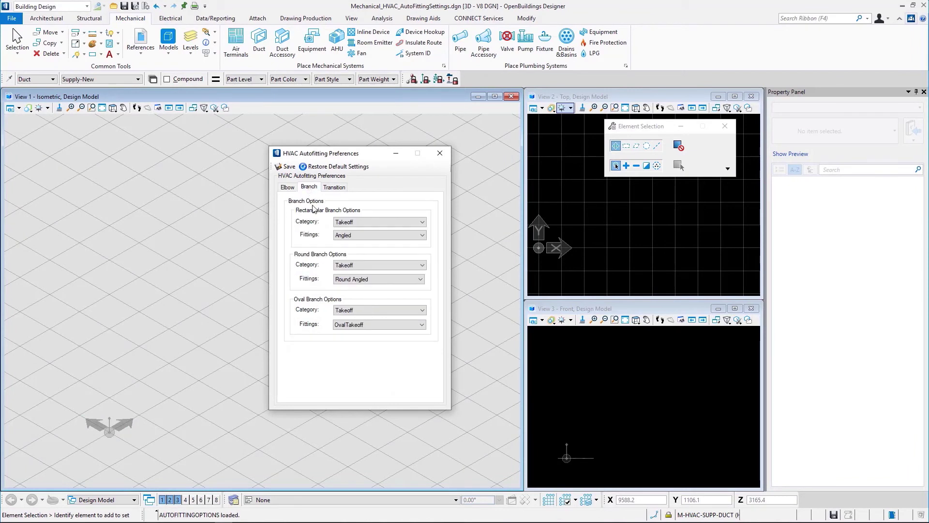
{"action": "left_click", "coordinate": [348, 309]}
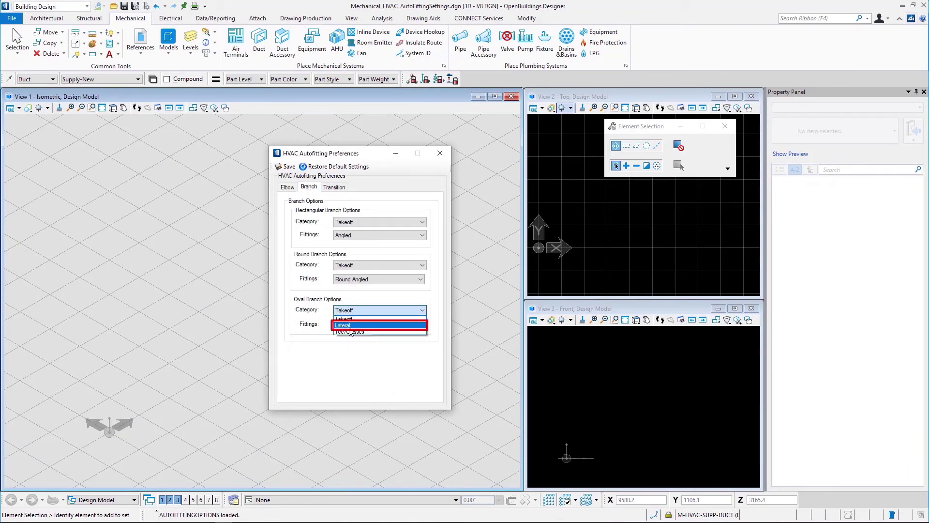
{"action": "left_click", "coordinate": [348, 325]}
{"action": "left_click", "coordinate": [359, 325]}
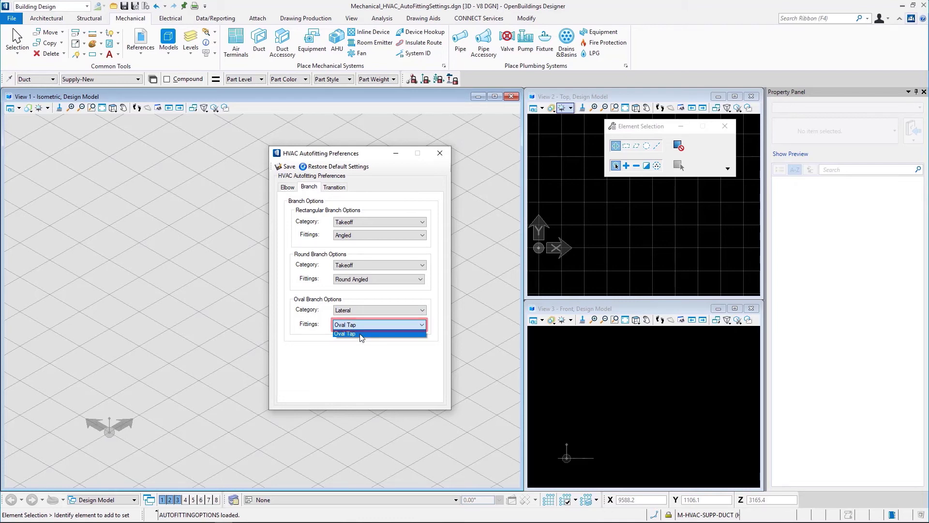
{"action": "left_click", "coordinate": [359, 333]}
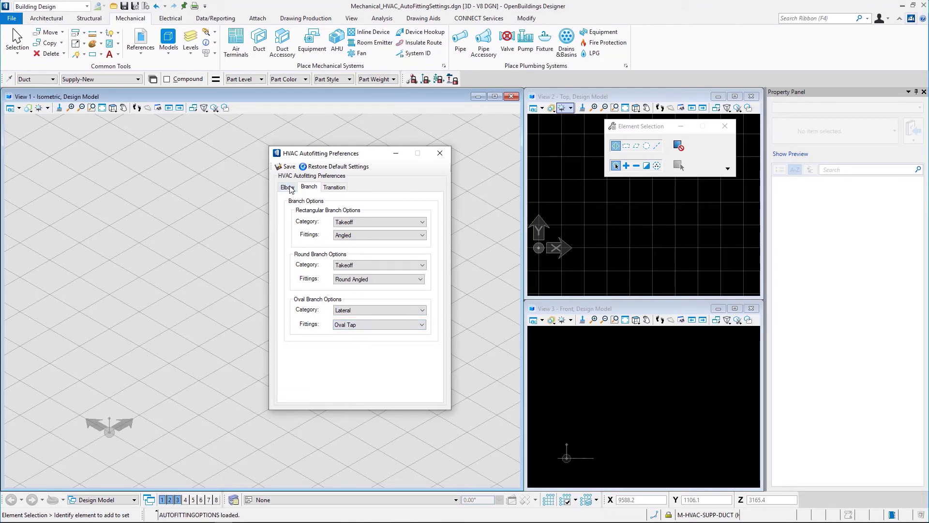
{"action": "left_click", "coordinate": [284, 166]}
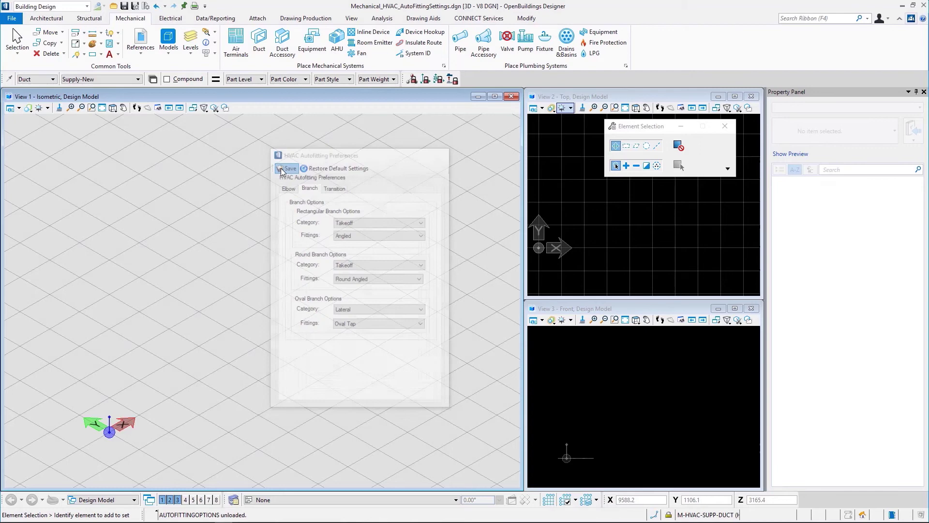
Place a flat oval main duct from the origin along X, add a perpendicular branch reaching about Y 2880 mm, and inspect its Oval Tap fitting.
{"action": "left_click", "coordinate": [259, 51]}
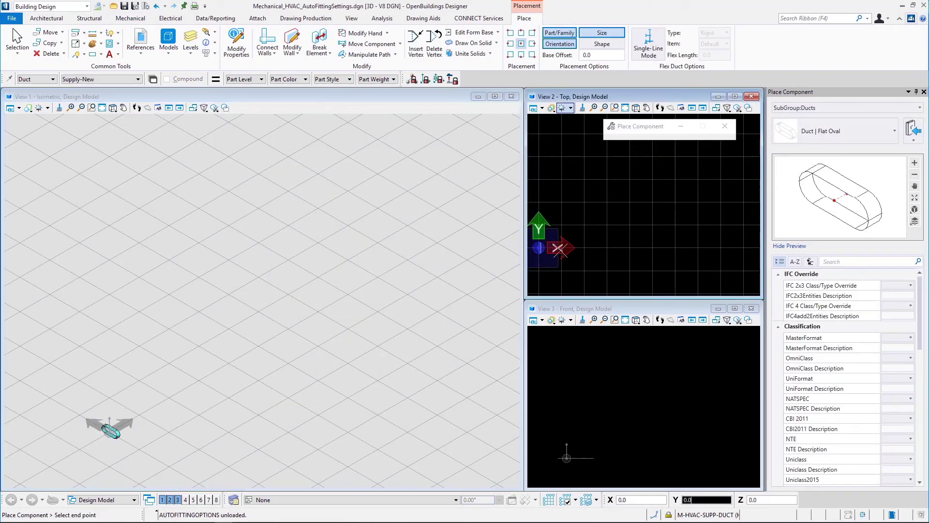
{"action": "left_click", "coordinate": [745, 248]}
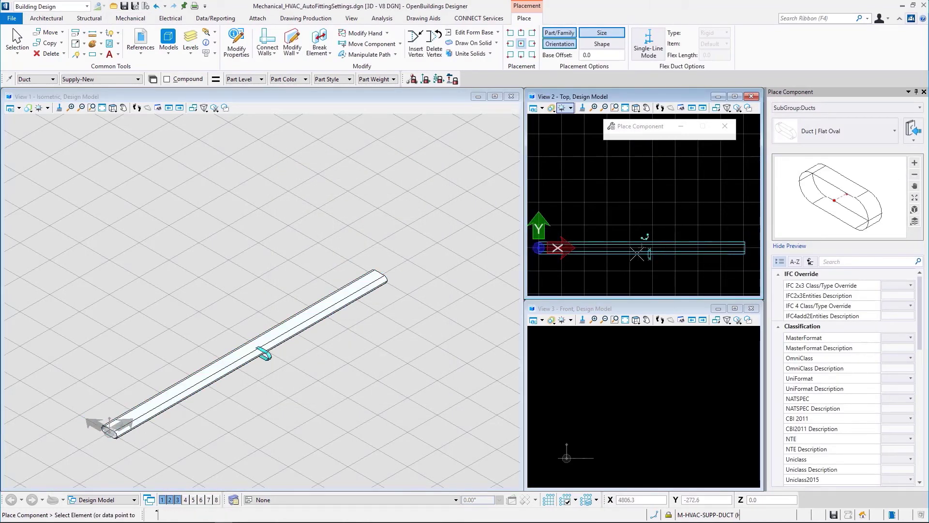
{"action": "left_click", "coordinate": [612, 248]}
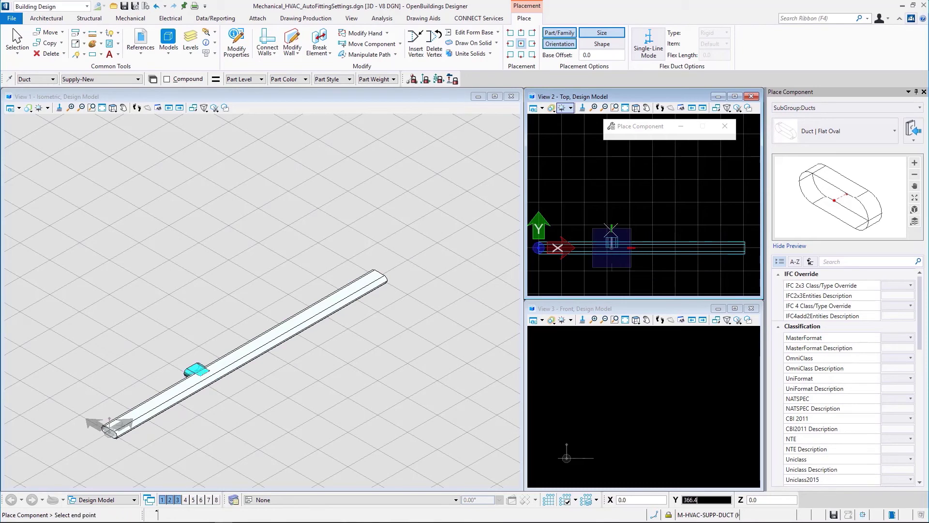
{"action": "left_click", "coordinate": [609, 183]}
{"action": "right_click", "coordinate": [610, 182]}
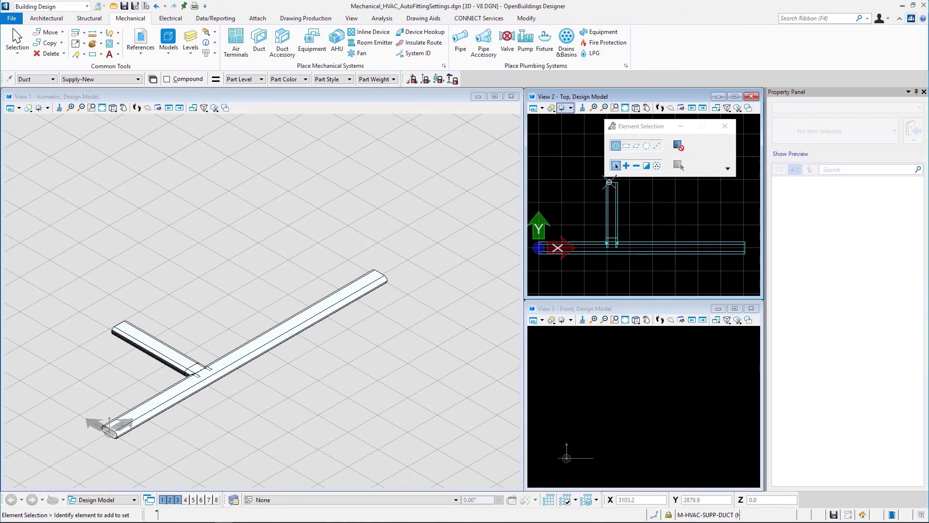
{"action": "scroll", "coordinate": [616, 248], "scroll_direction": "up", "scroll_amount": 5}
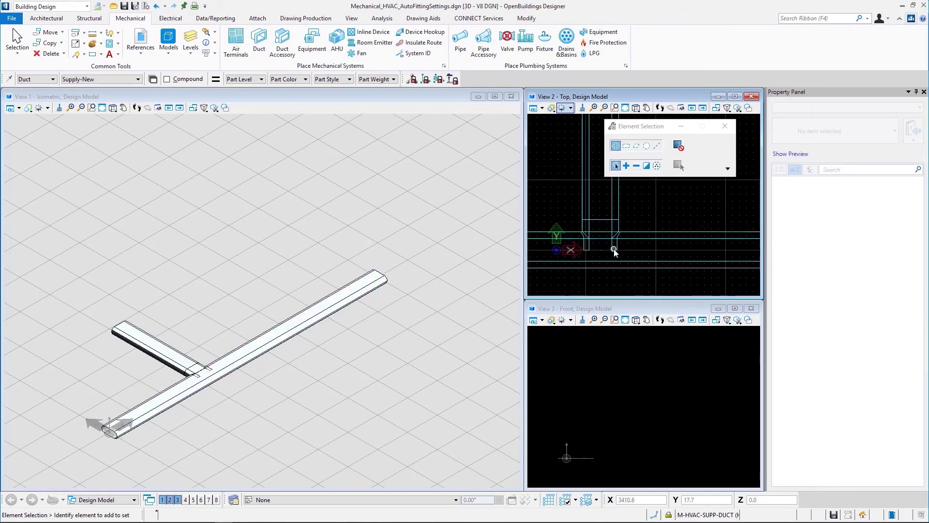
{"action": "middle_click_drag", "start_coordinate": [244, 384], "coordinate": [389, 370], "text": "shift"}
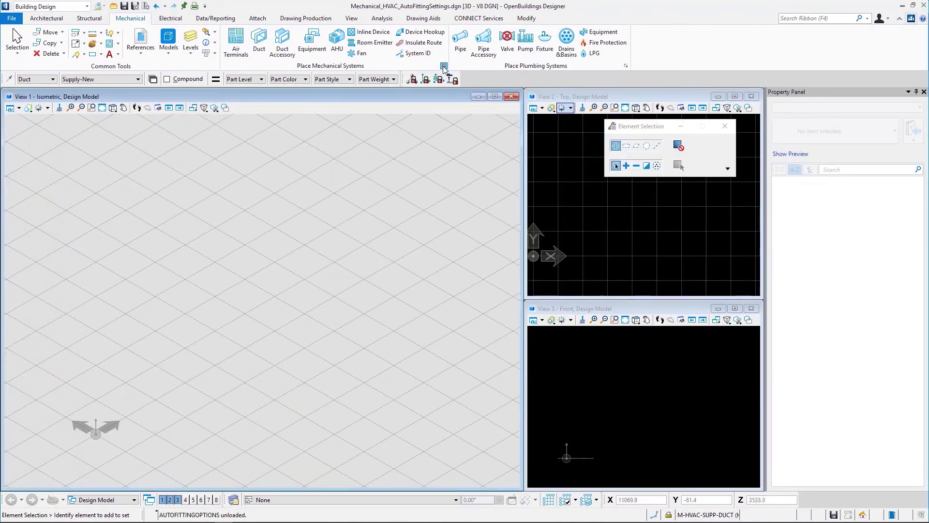
Set the oval branch category to Tee/Crosses with the OvalTee fitting and save the autofitting preferences.
{"action": "left_click", "coordinate": [444, 66]}
{"action": "left_click", "coordinate": [309, 187]}
{"action": "left_click", "coordinate": [407, 310]}
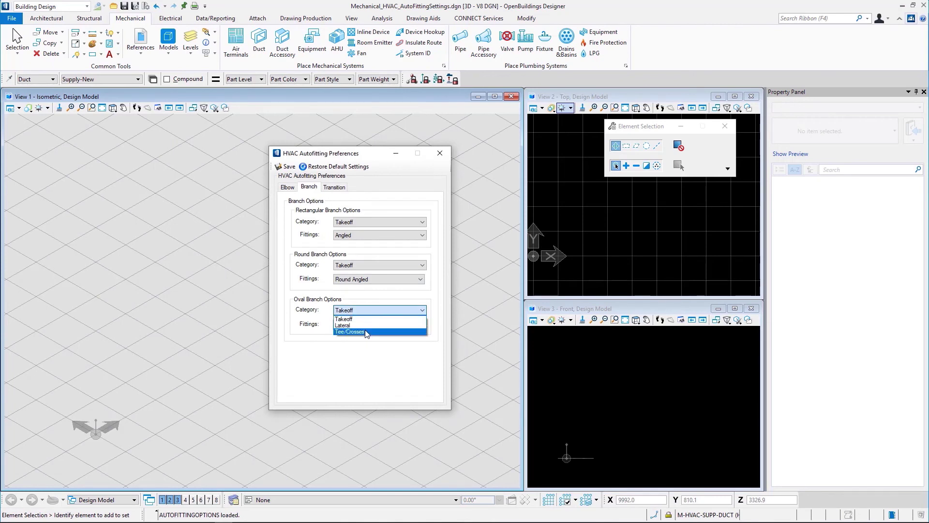
{"action": "left_click", "coordinate": [367, 332]}
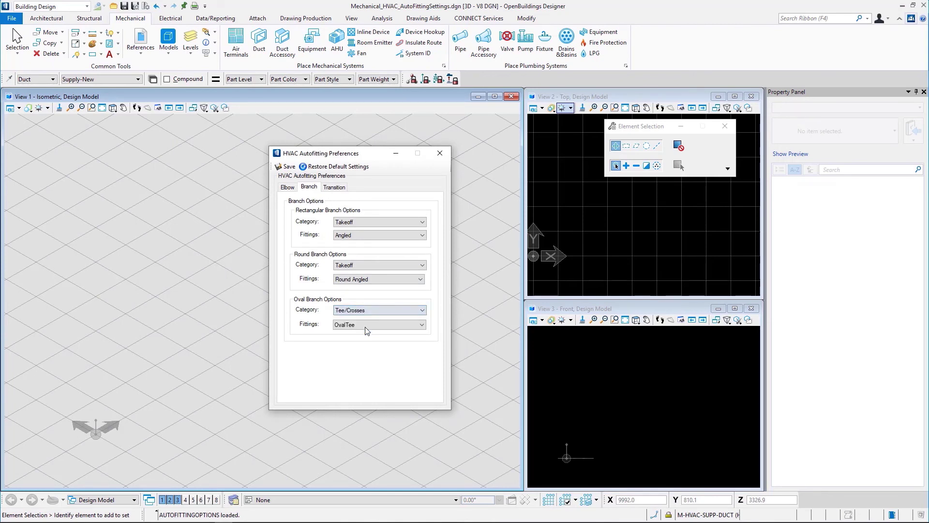
{"action": "left_click", "coordinate": [366, 326]}
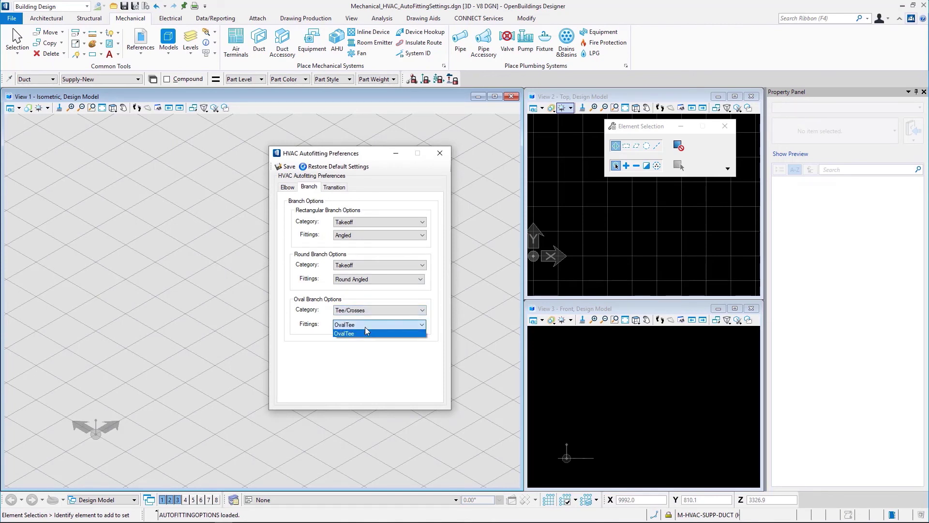
{"action": "left_click", "coordinate": [366, 327]}
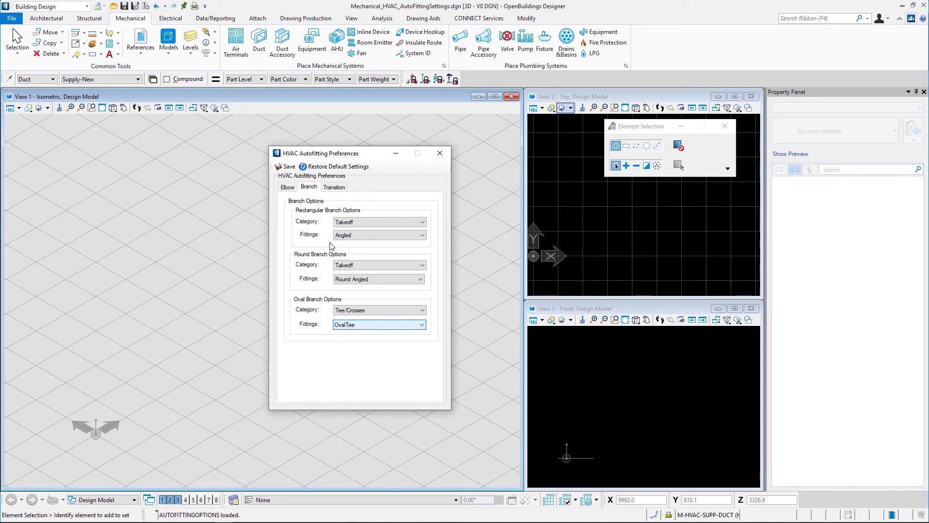
{"action": "left_click", "coordinate": [286, 167]}
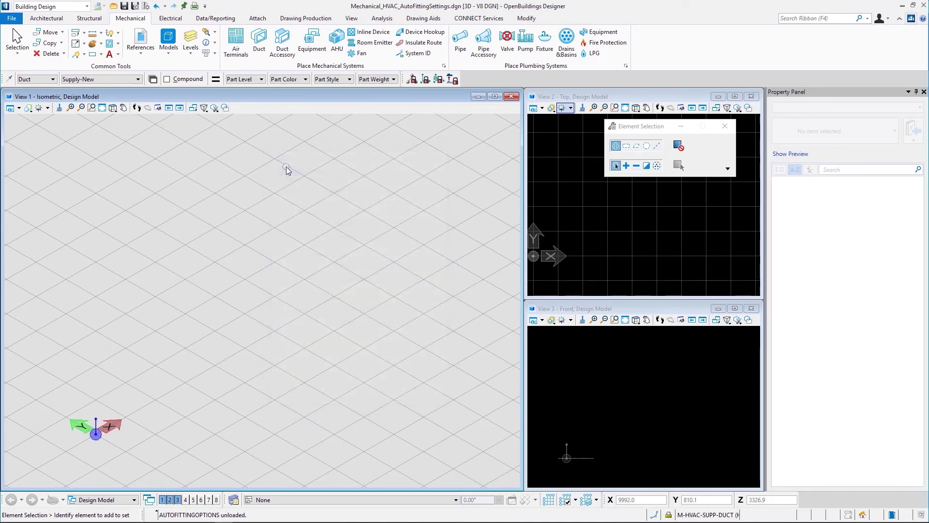
Place a flat oval main duct from the origin along X, add a perpendicular branch reaching about Y 2850 mm, and inspect its OvalTee fitting.
{"action": "left_click", "coordinate": [259, 42]}
{"action": "left_click", "coordinate": [533, 256]}
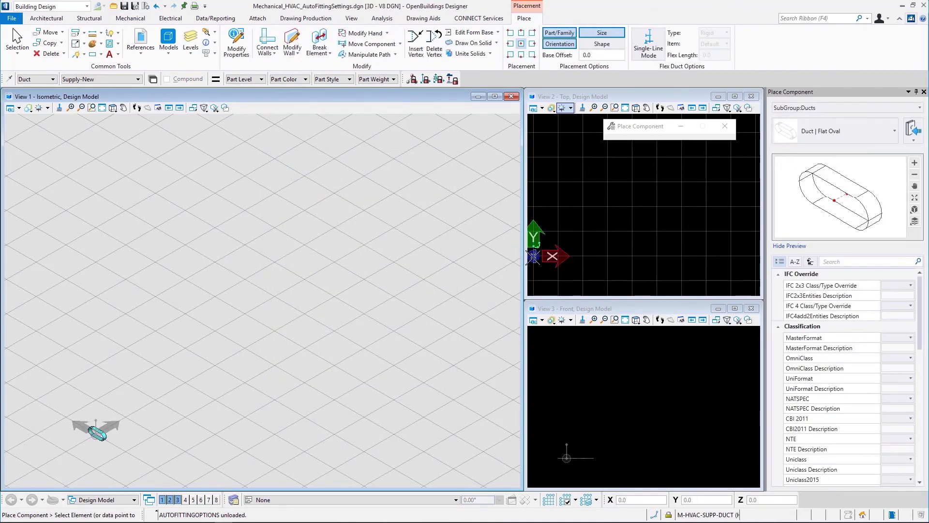
{"action": "left_click", "coordinate": [751, 257]}
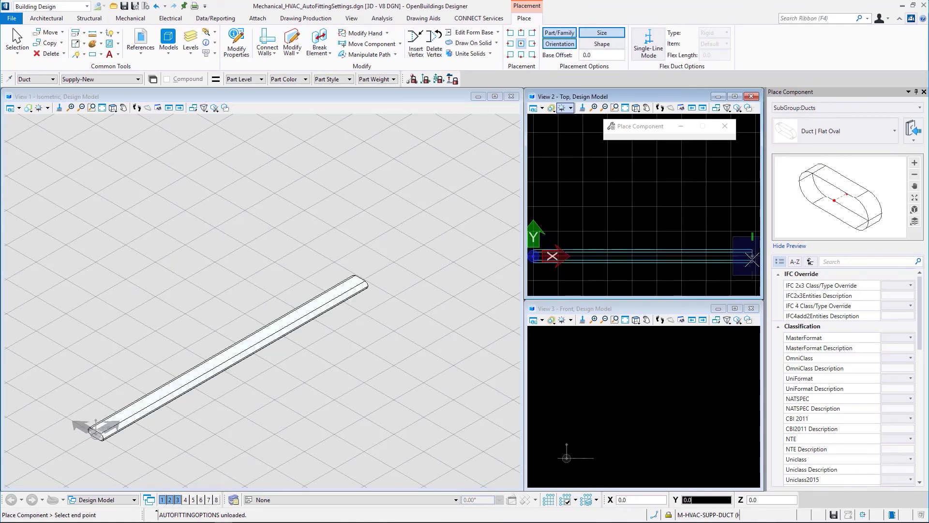
{"action": "left_click", "coordinate": [621, 256]}
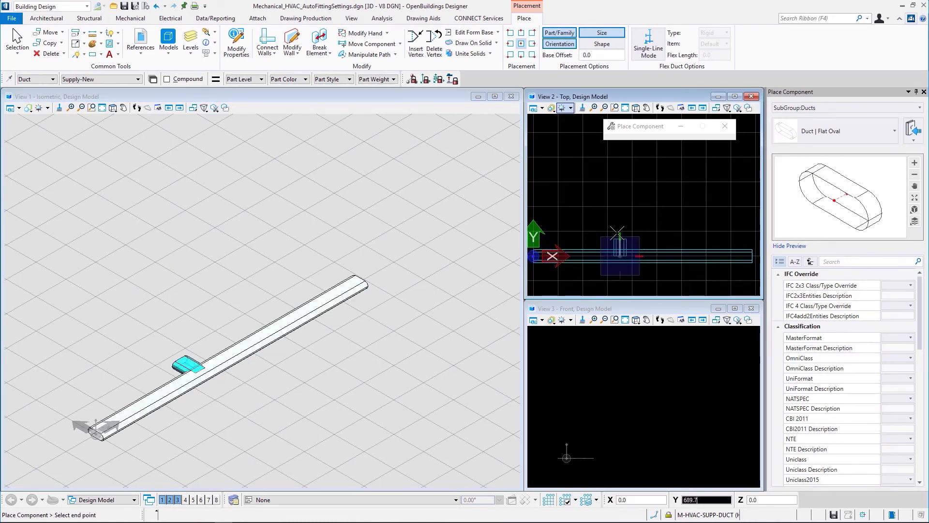
{"action": "left_click", "coordinate": [618, 185]}
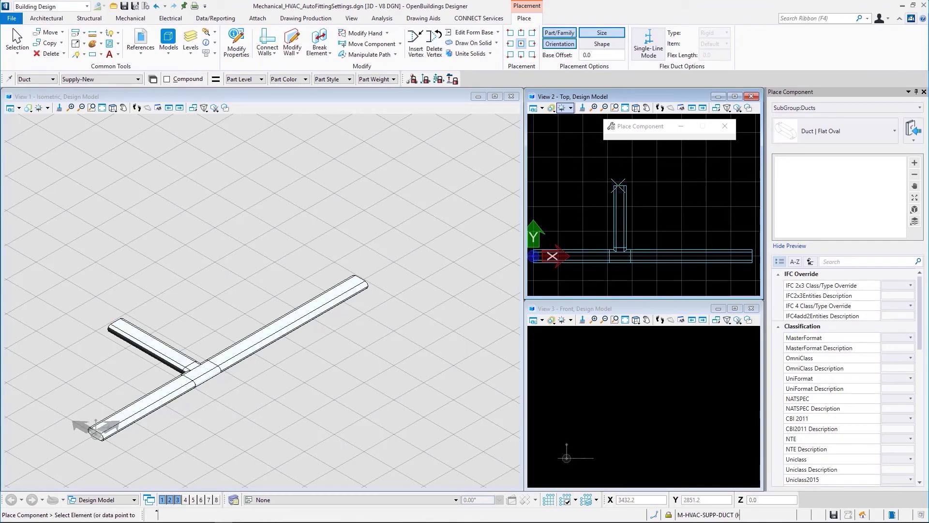
{"action": "key", "text": "Escape"}
{"action": "middle_click_drag", "start_coordinate": [240, 397], "coordinate": [266, 388], "text": "shift"}
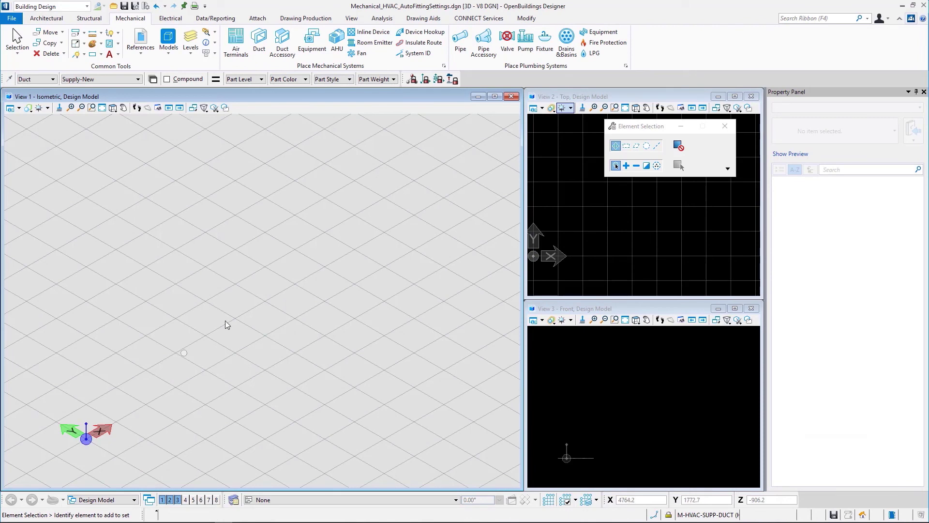
Review the transition options, keep the maximum angle limit at 22 degrees, and save the autofitting preferences.
{"action": "left_click", "coordinate": [443, 67]}
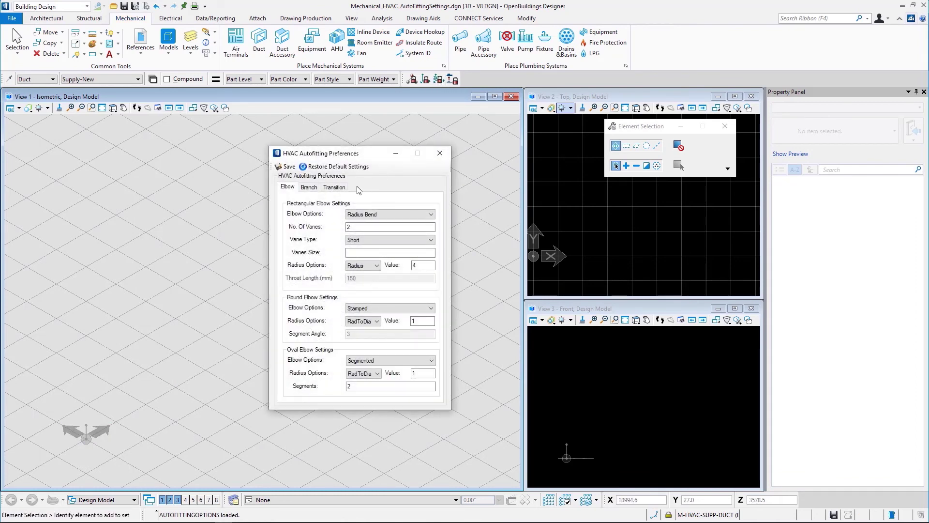
{"action": "left_click", "coordinate": [335, 187]}
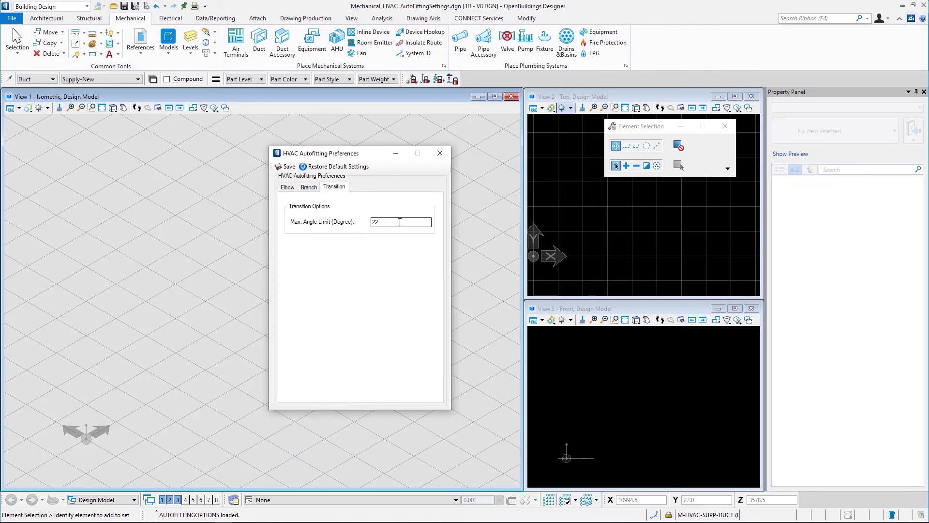
{"action": "left_click", "coordinate": [287, 166]}
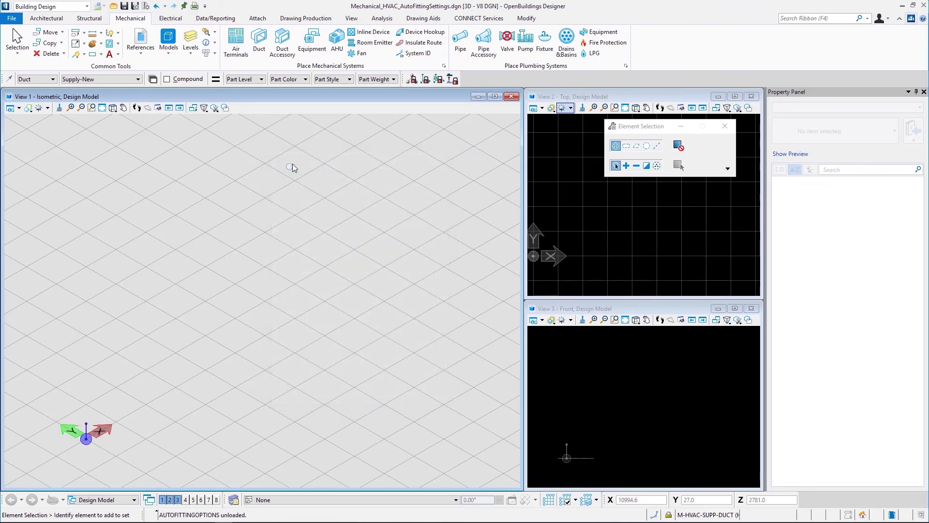
Place a 500 x 350 mm rectangular duct about 3590 mm long from the origin along the X axis.
{"action": "left_click", "coordinate": [259, 43]}
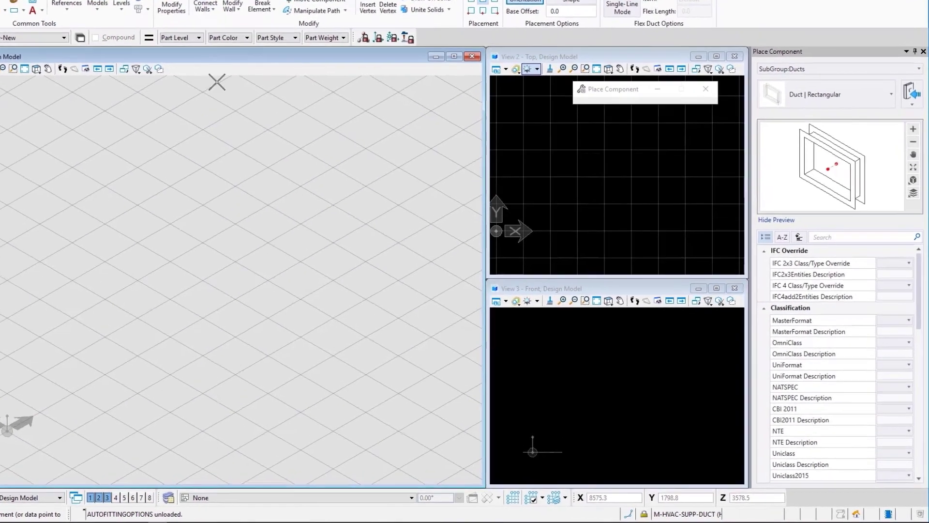
{"action": "scroll", "coordinate": [862, 320], "scroll_direction": "down", "scroll_amount": 3}
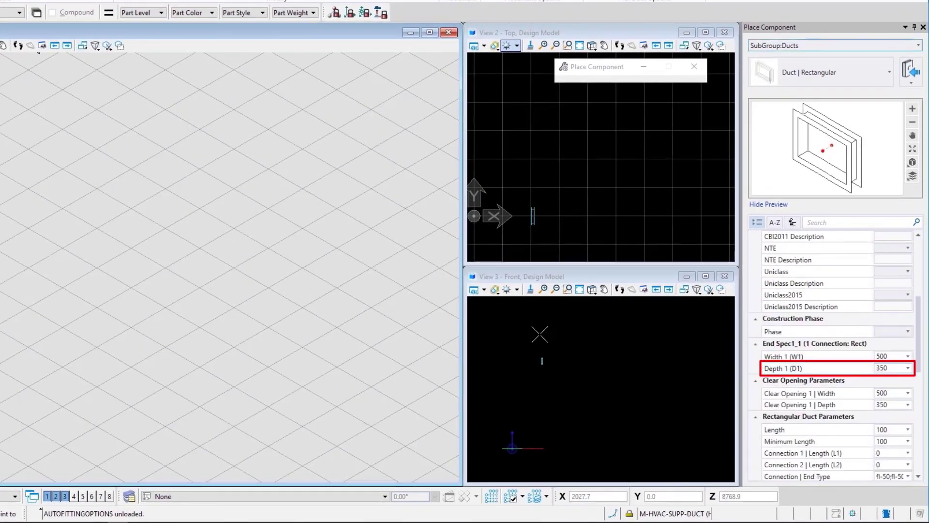
{"action": "left_click", "coordinate": [474, 217]}
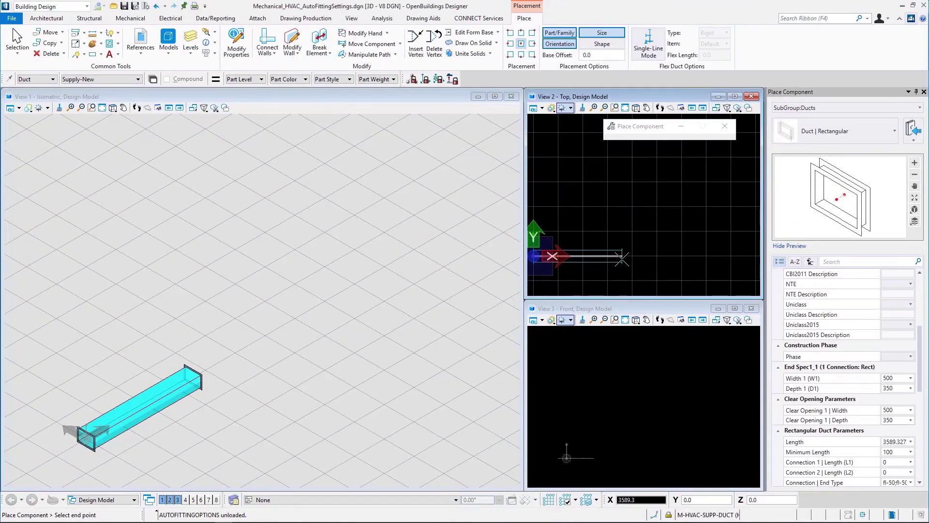
{"action": "left_click", "coordinate": [622, 259]}
Continue the run about 4770 mm along X with the duct width set to 1000 and depth to 700, adding a transition.
{"action": "left_click", "coordinate": [893, 379]}
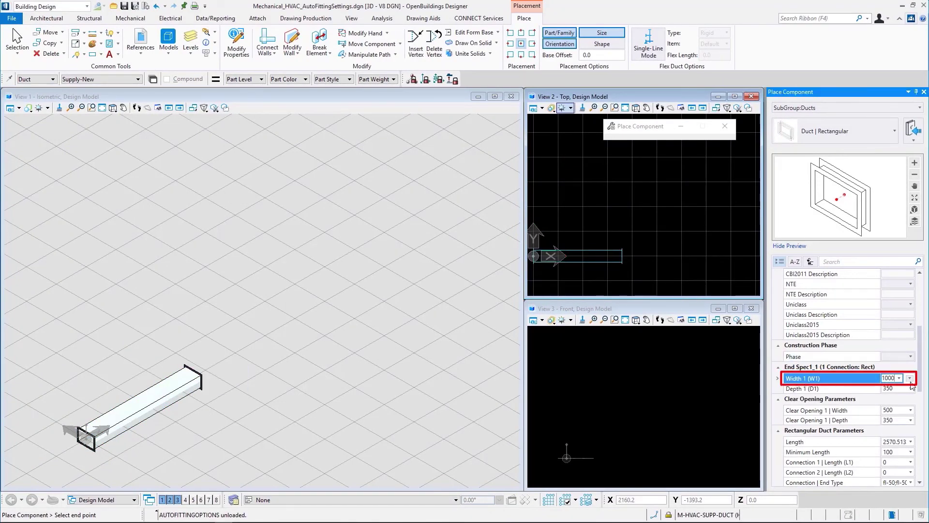
{"action": "left_click", "coordinate": [896, 388]}
{"action": "type", "text": "700"}
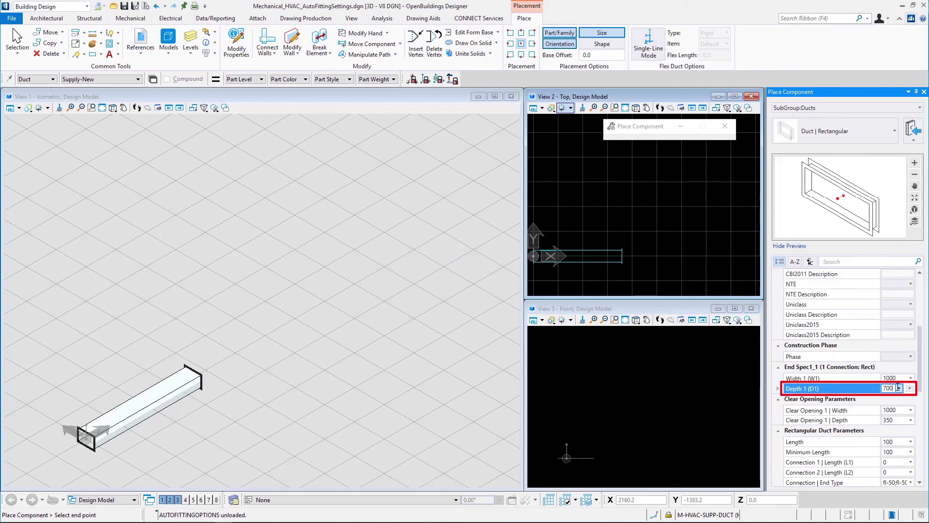
{"action": "key", "text": "Return"}
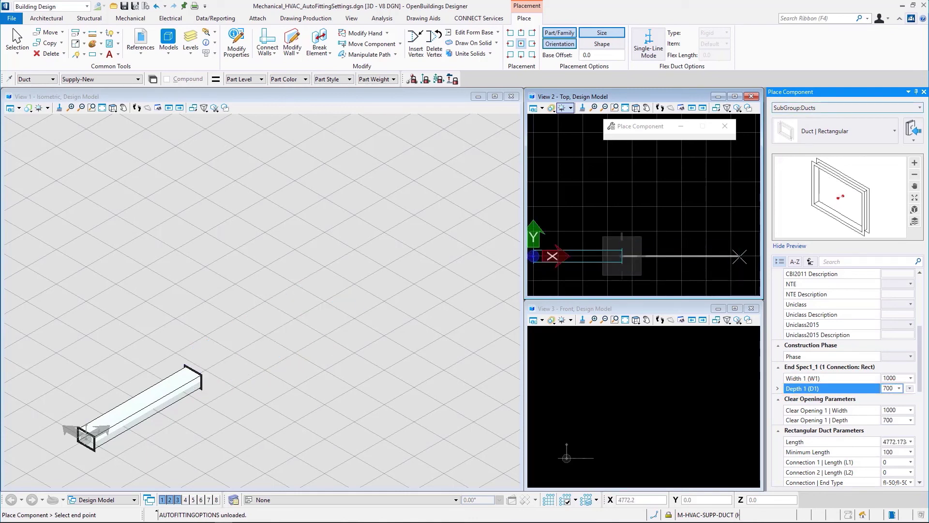
{"action": "left_click", "coordinate": [740, 257]}
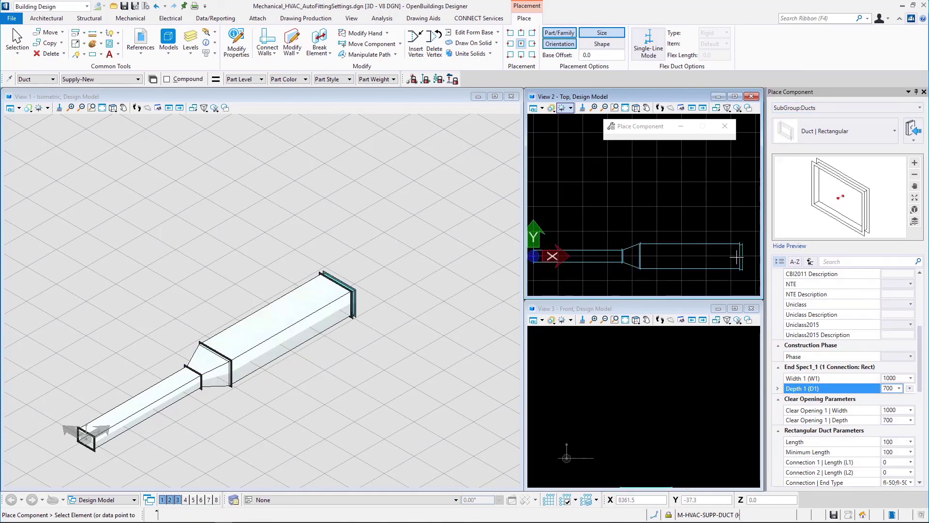
{"action": "right_click", "coordinate": [729, 252]}
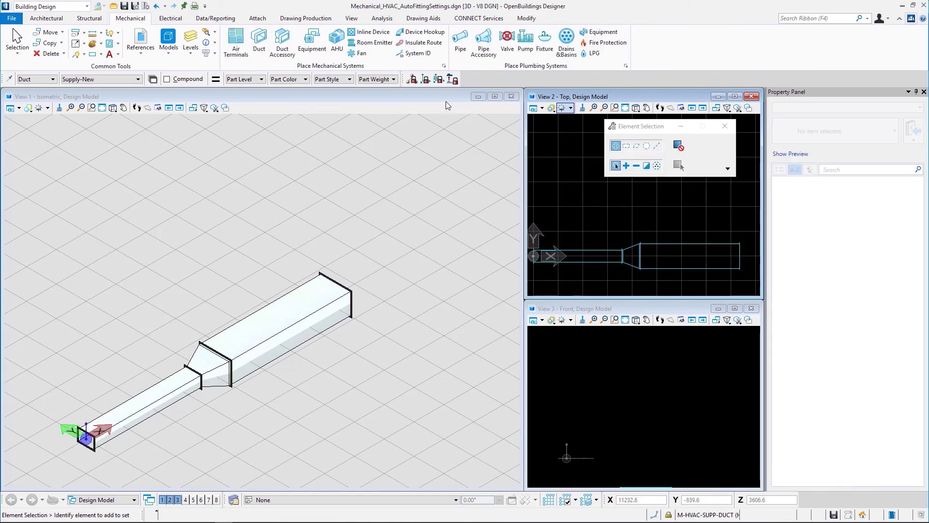
Edit the maximum angle limit for transitions and save the autofitting preferences.
{"action": "left_click", "coordinate": [444, 67]}
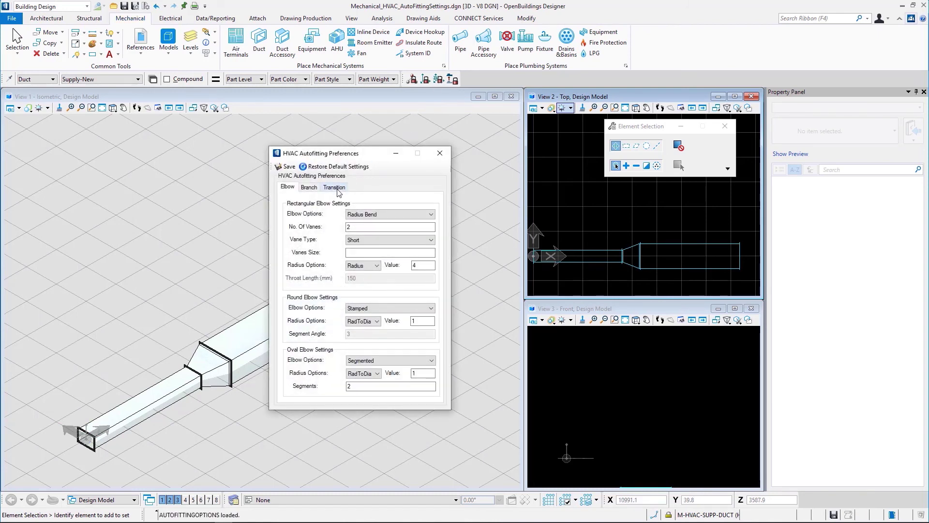
{"action": "left_click", "coordinate": [336, 188]}
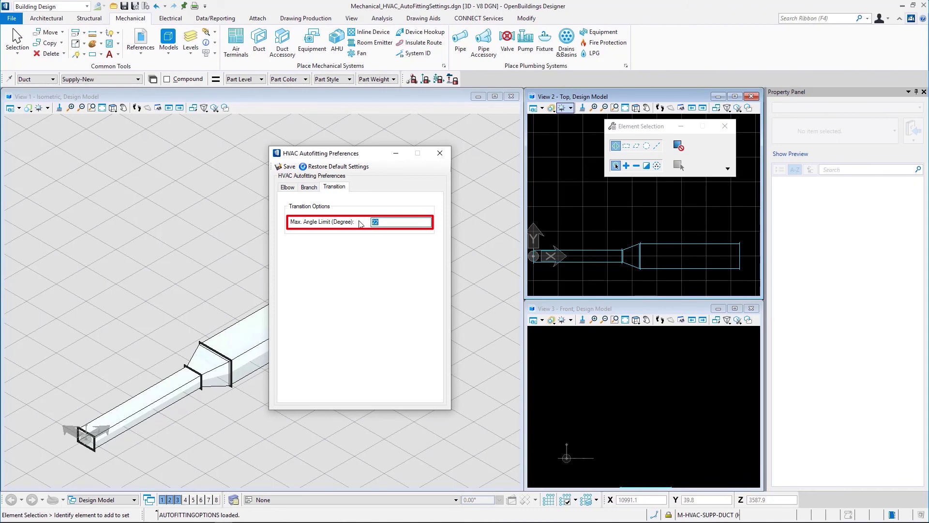
{"action": "left_click", "coordinate": [289, 166]}
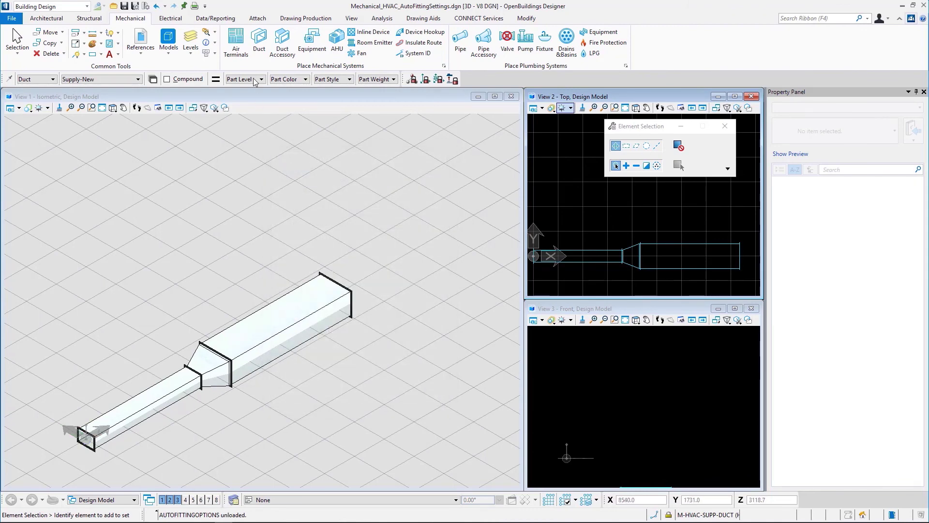
Place a 500 x 350 mm rectangular duct along X, parallel to the existing run and offset about 1730 mm from it in Y.
{"action": "left_click", "coordinate": [257, 50]}
{"action": "left_click", "coordinate": [908, 374]}
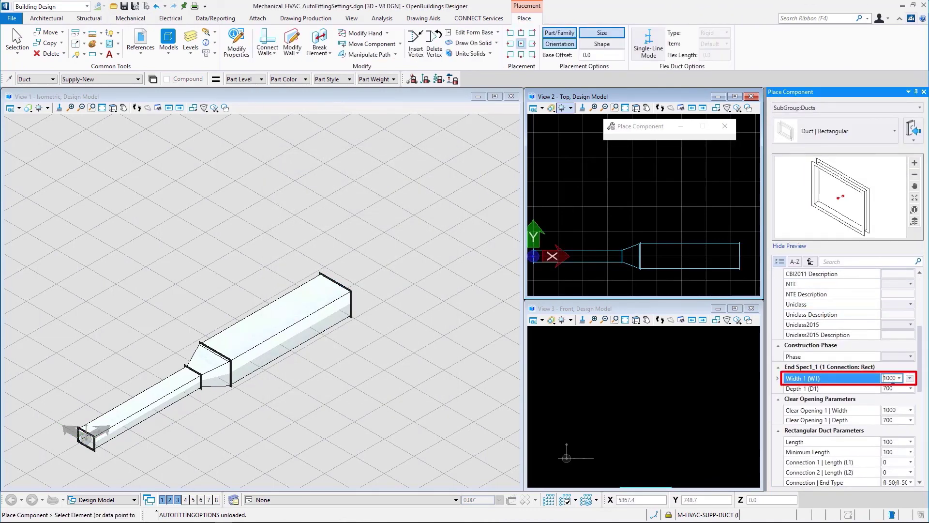
{"action": "left_click", "coordinate": [909, 387]}
{"action": "type", "text": "350"}
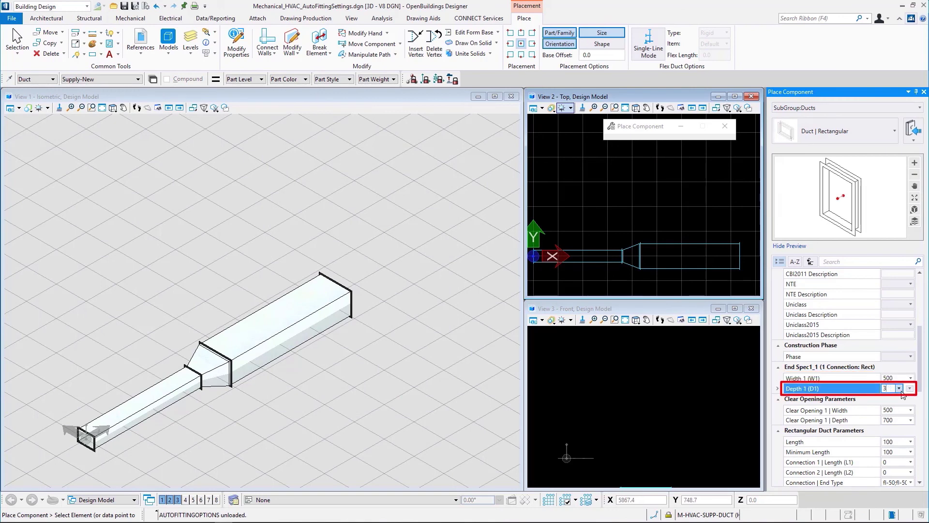
{"action": "key", "text": "Return"}
{"action": "left_click", "coordinate": [535, 213]}
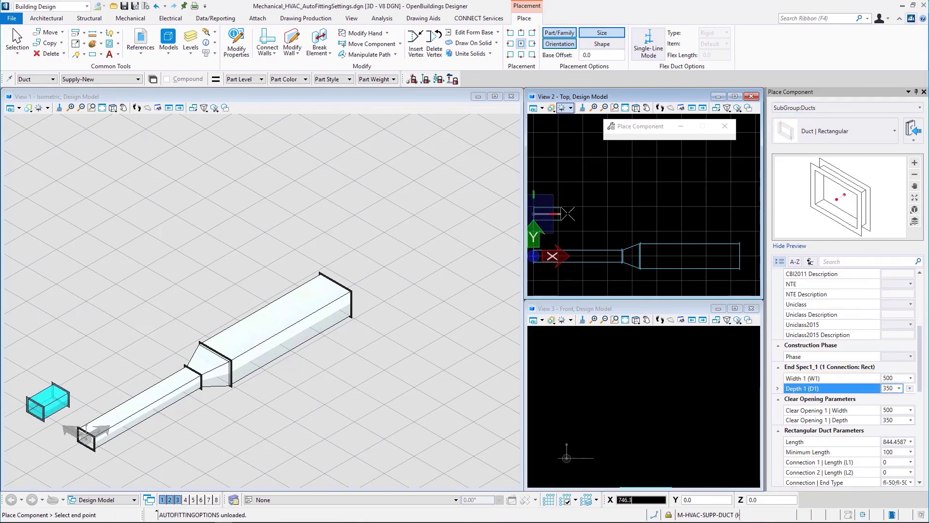
Continue the new run about 4930 mm along X with the duct width set to 1000 and depth to 700, adding a transition.
{"action": "left_click", "coordinate": [901, 379]}
{"action": "type", "text": "1"}
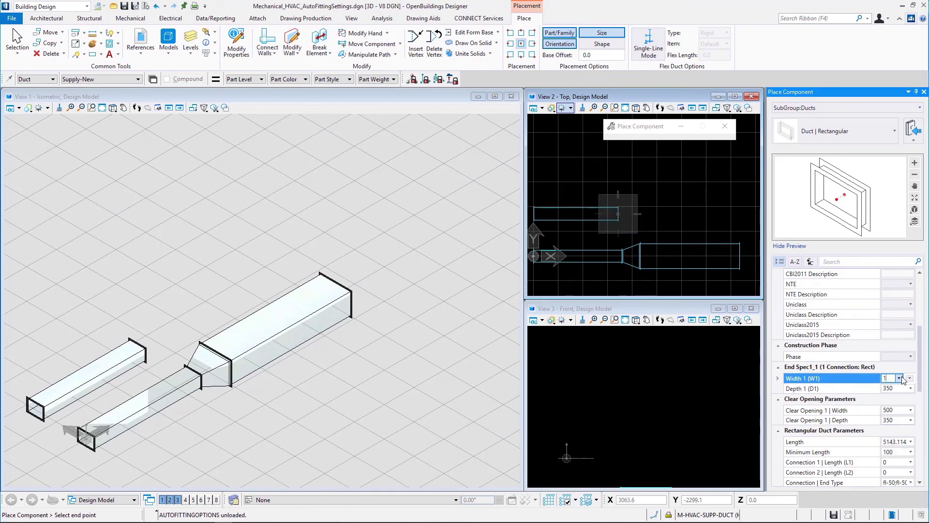
{"action": "type", "text": "000"}
{"action": "left_click", "coordinate": [899, 387]}
{"action": "type", "text": "700"}
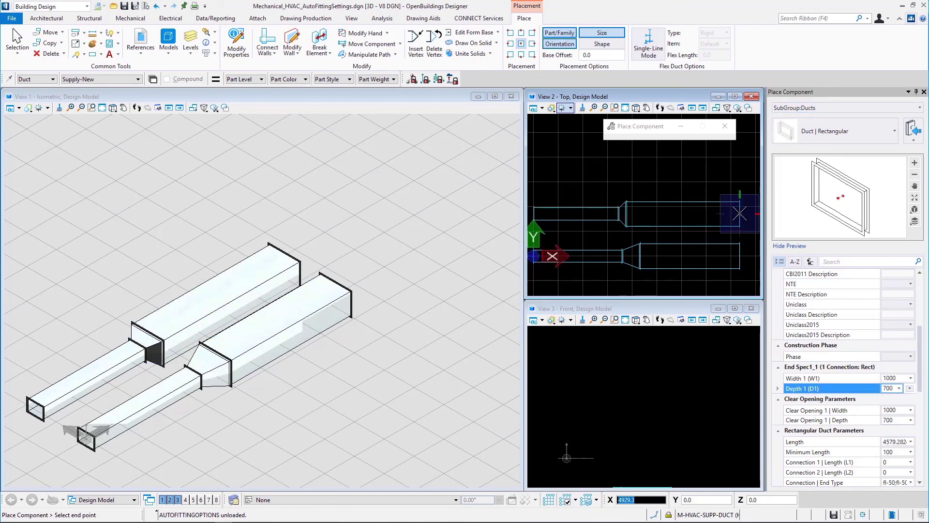
{"action": "key", "text": "Tab"}
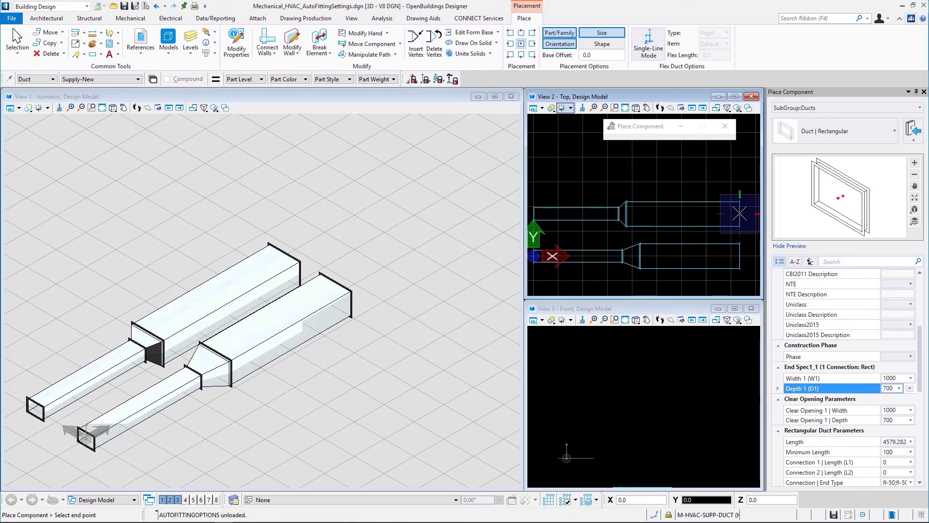
{"action": "key", "text": "Return"}
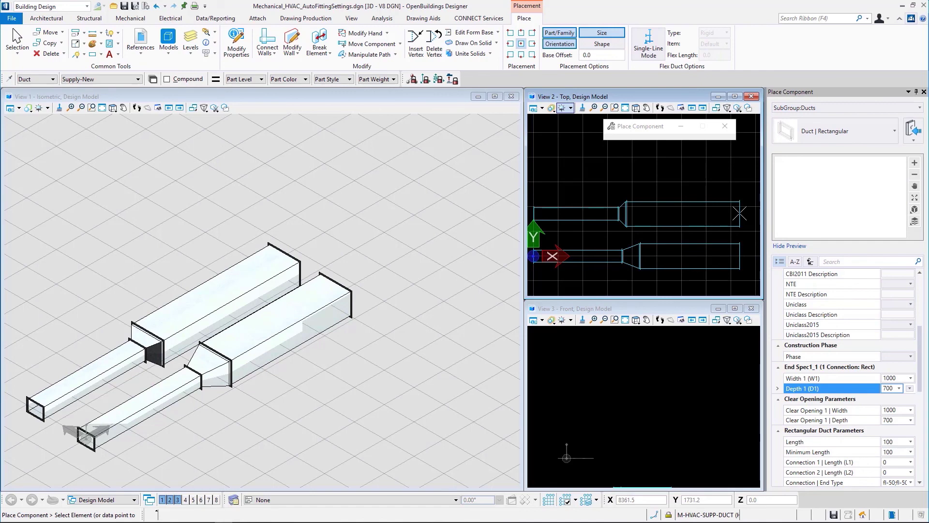
{"action": "key", "text": "Escape"}
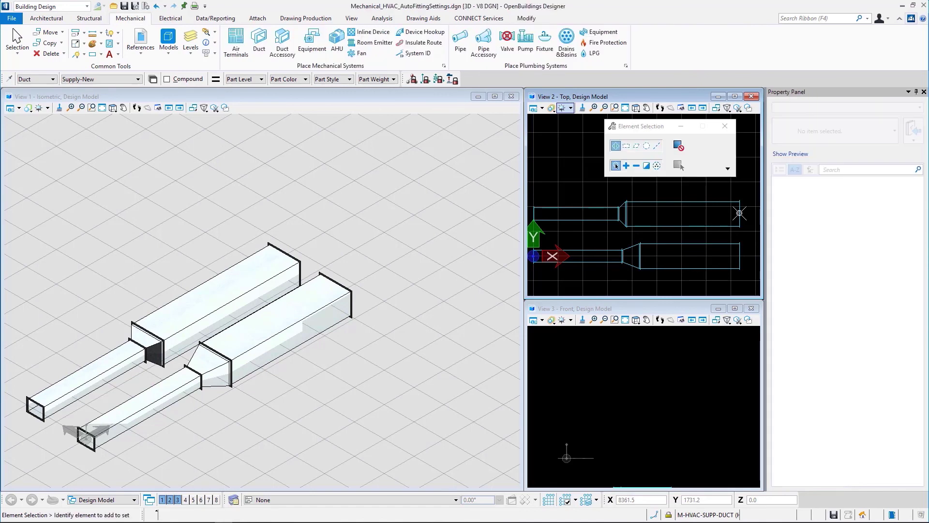